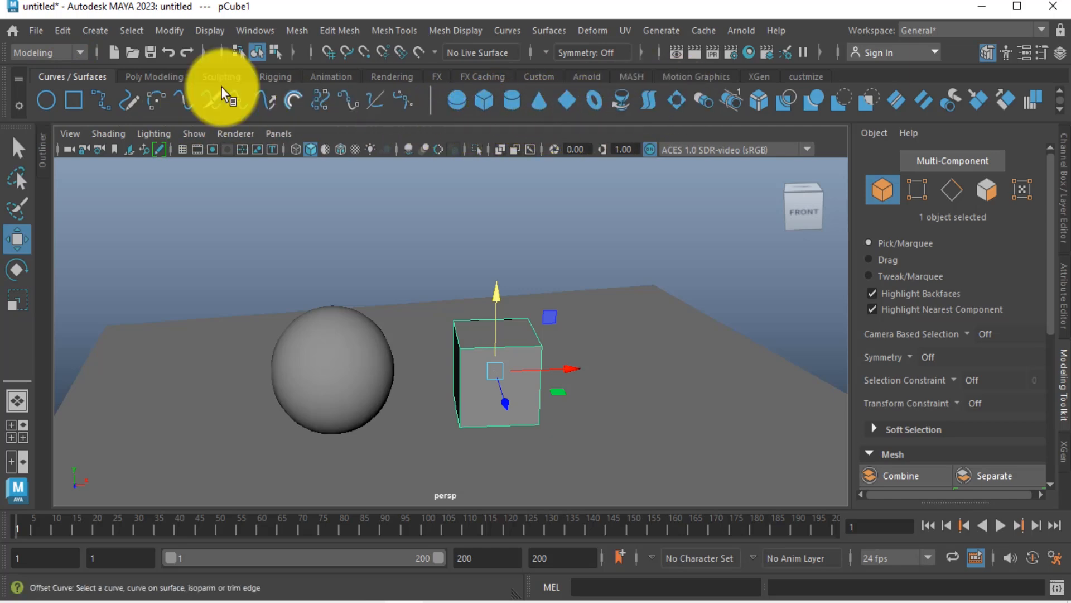
Step: Bring up the polygon modeling tools and keep the Modeling Toolkit displayed
left_click(162, 79)
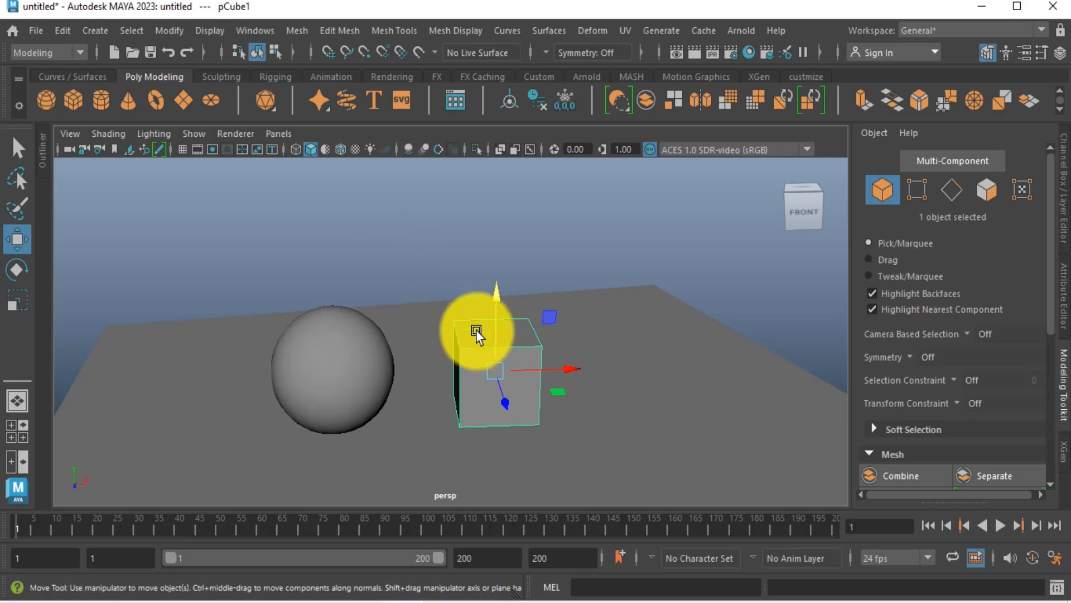
scroll(491, 396, "up", 2)
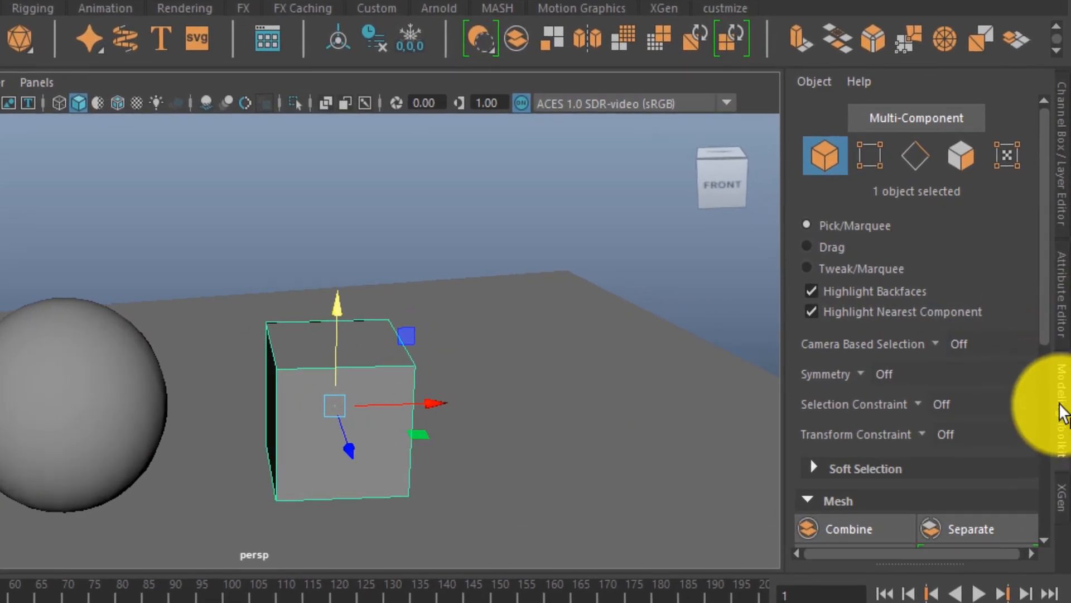
left_click(1062, 407)
left_click(1060, 411)
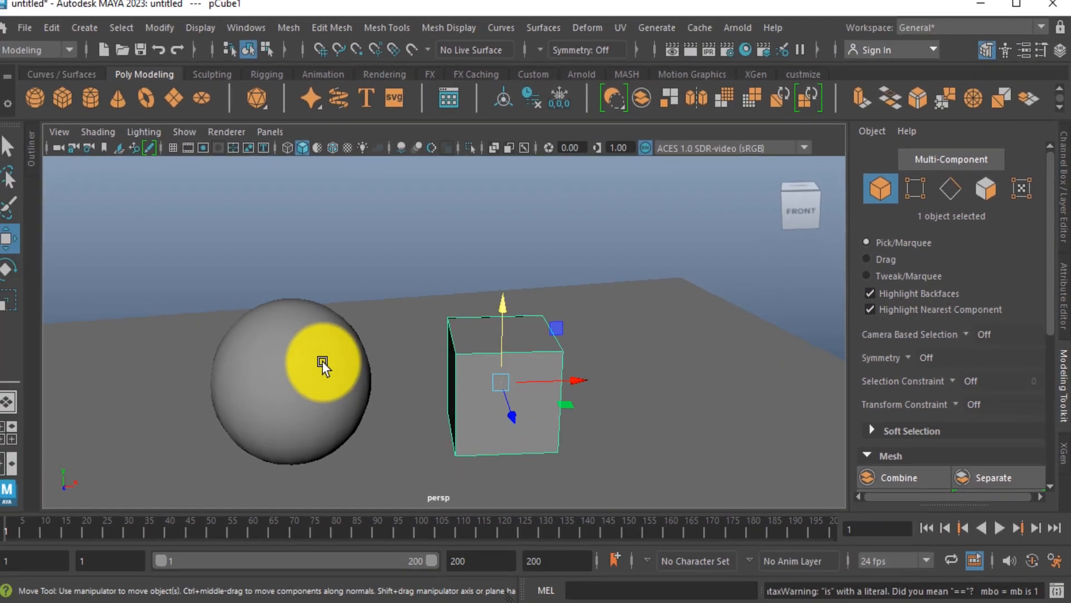
Step: Select the sphere and switch it to vertex selection mode
left_click(323, 362)
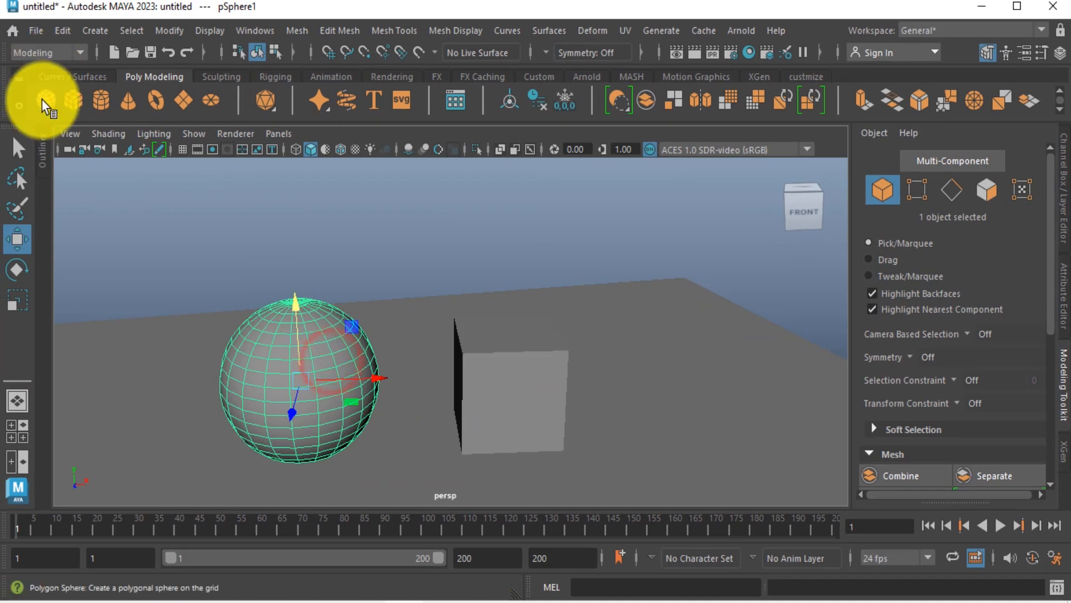
scroll(316, 400, "up", 3)
middle_click_drag(343, 382, 429, 355, "alt")
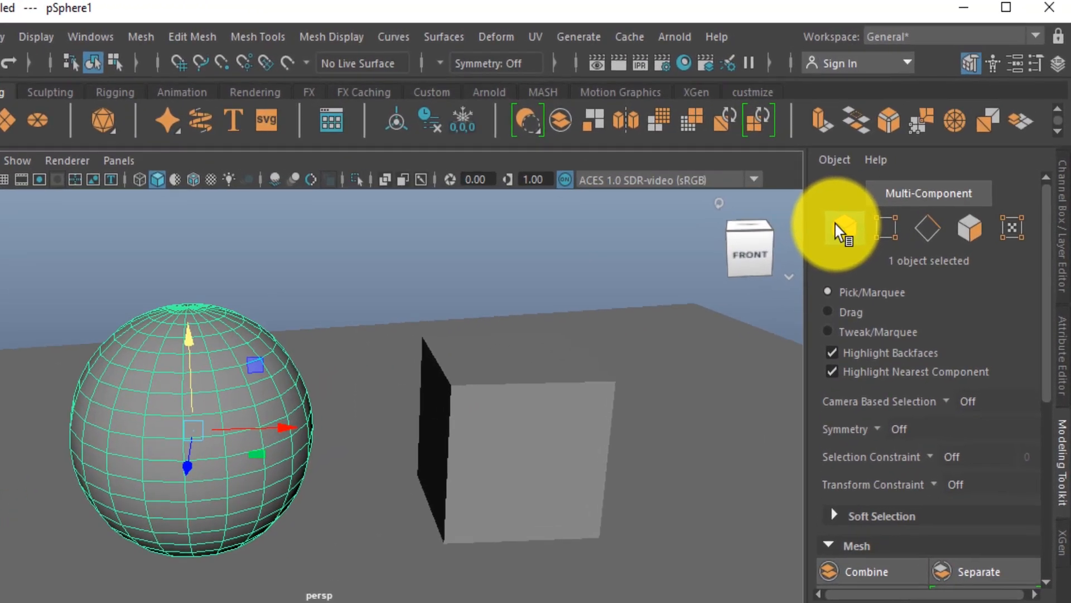
key("F8")
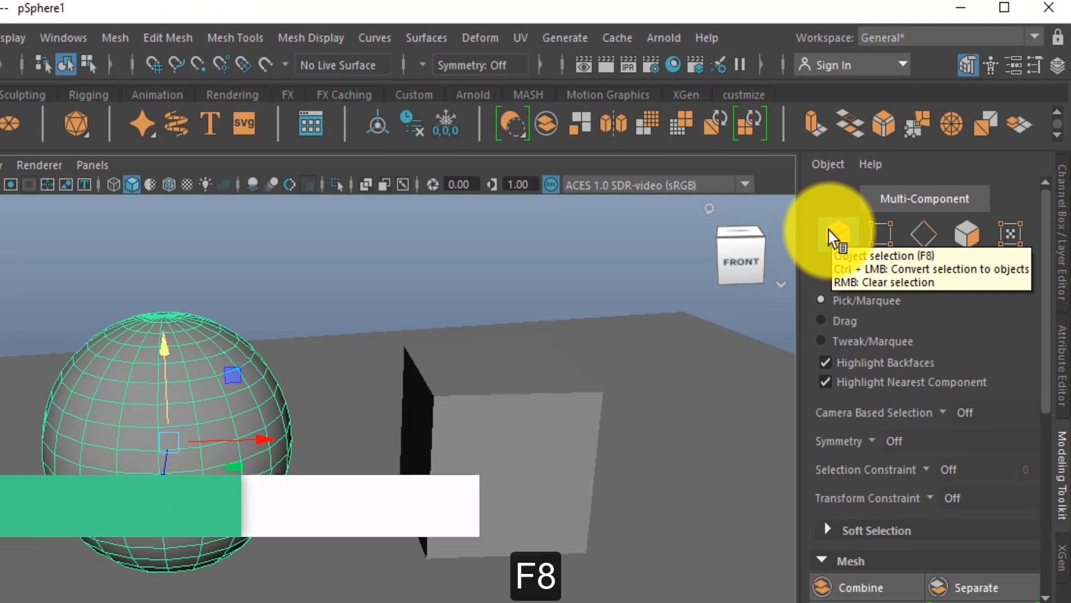
key("F9")
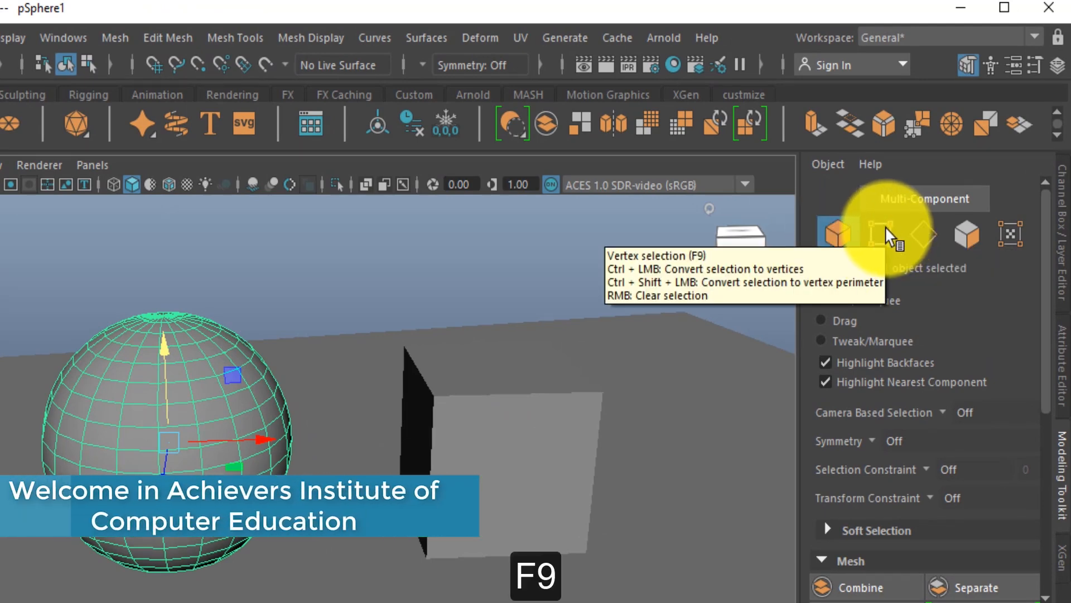
left_click(888, 235)
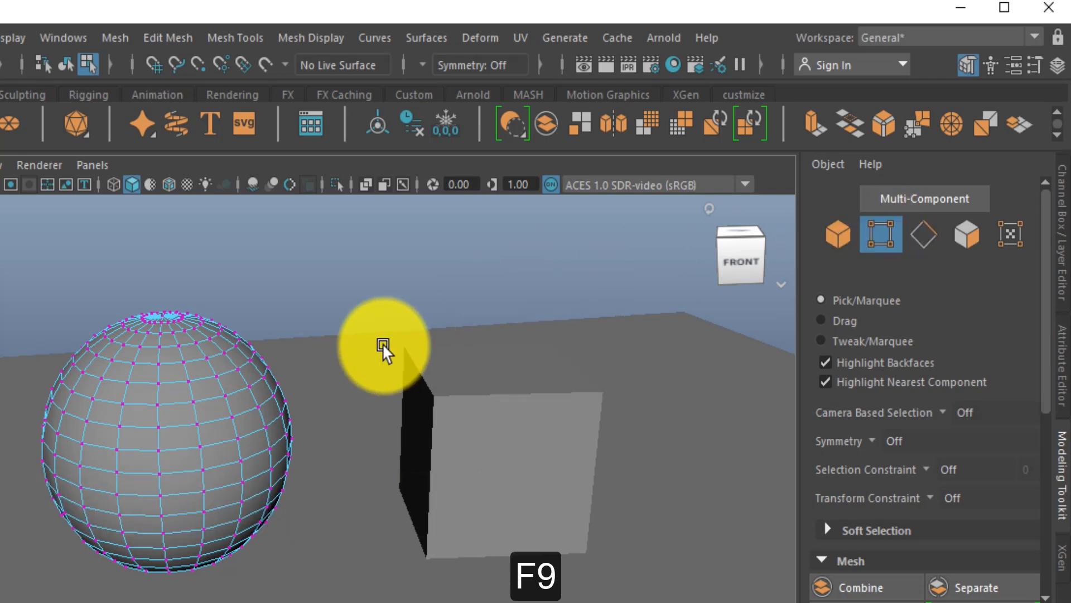
Step: Select the vertices around the sphere's top and scale them to reshape its cap
left_click_drag(229, 349, 228, 335, "alt")
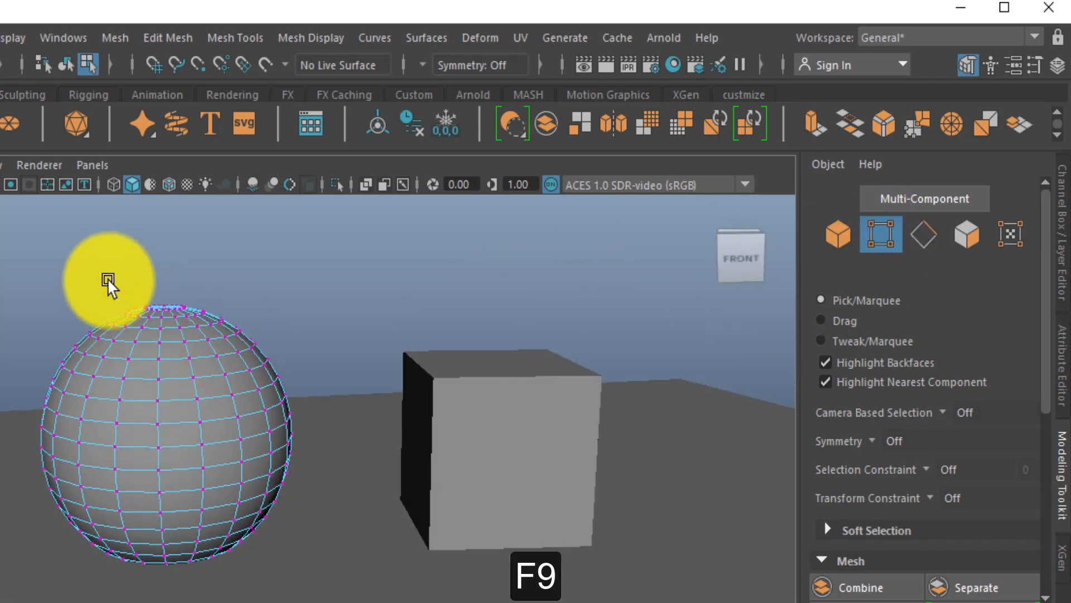
left_click_drag(100, 277, 215, 321)
left_click_drag(154, 221, 163, 249)
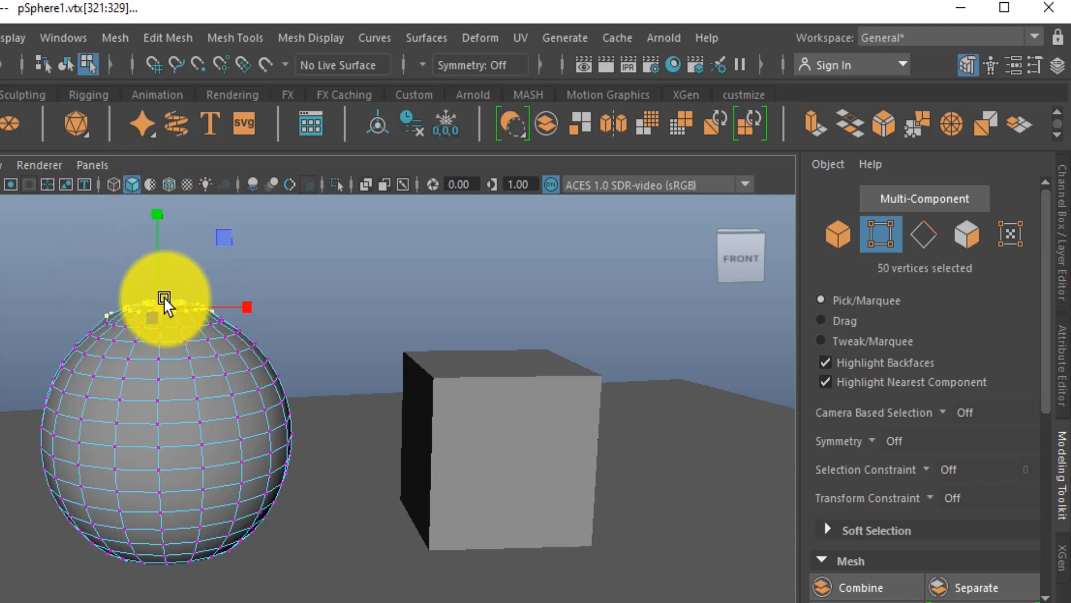
left_click_drag(142, 297, 200, 349, "alt")
Step: Select the cube's four top vertices and scale them inward so its sides taper upward
left_click(531, 433)
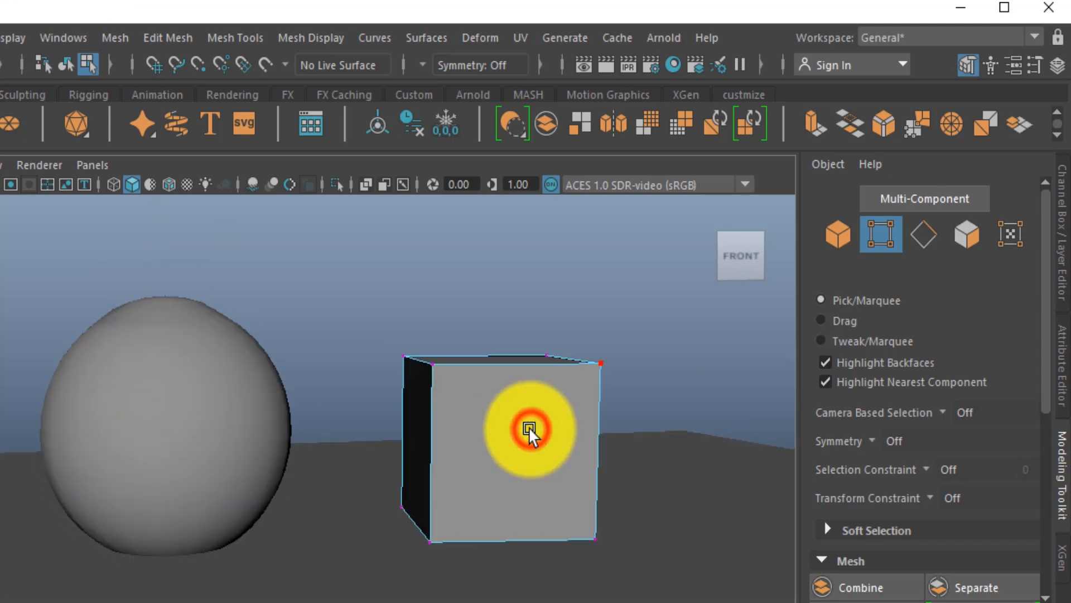
left_click(882, 244)
left_click_drag(372, 310, 641, 398)
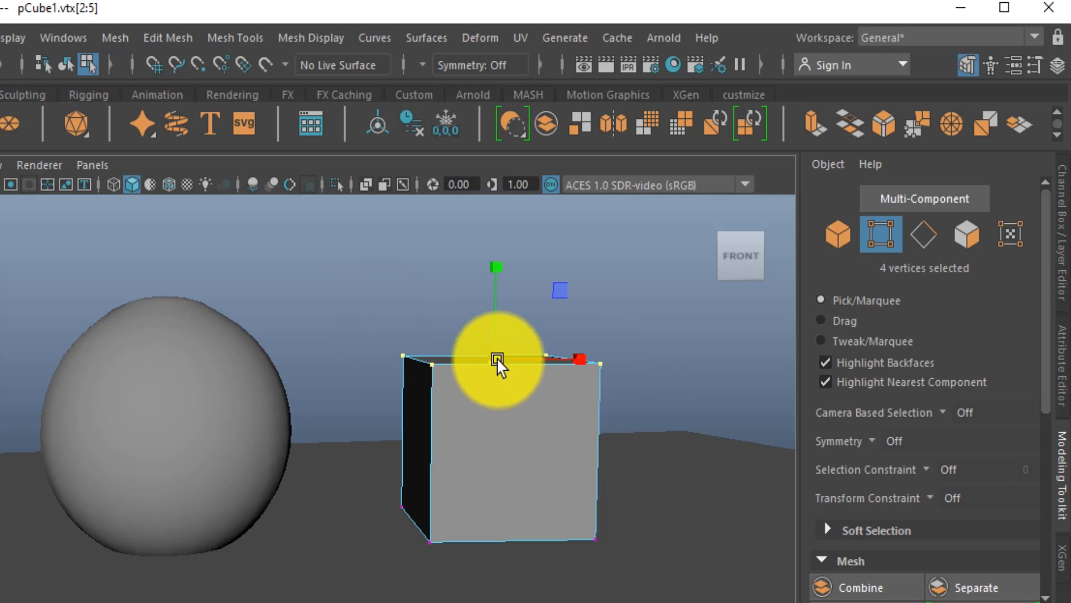
left_click_drag(497, 361, 444, 338)
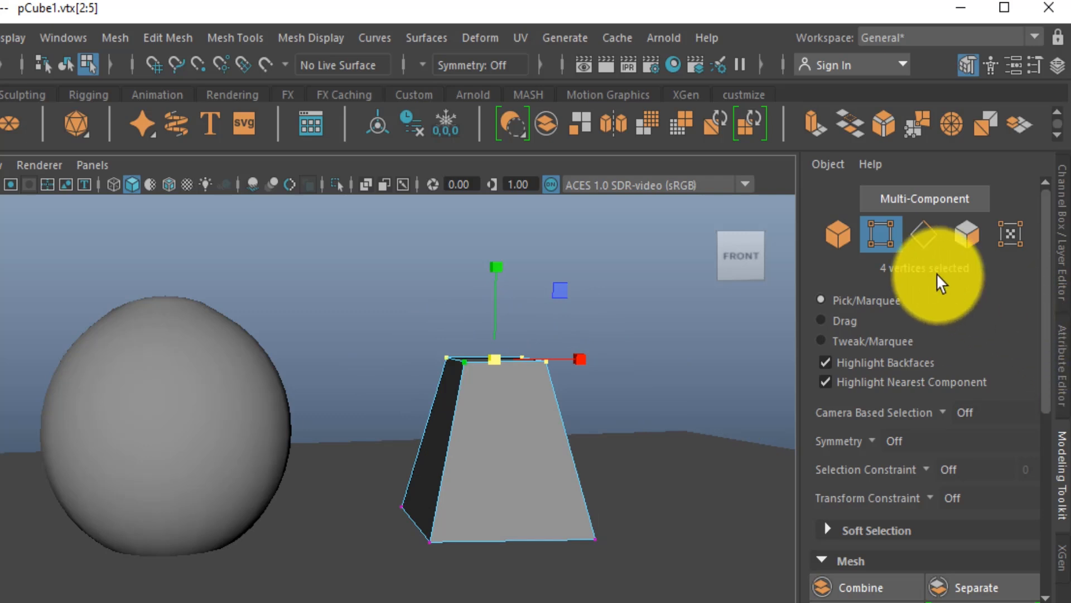
Step: In edge selection mode, move the tapered cube's top front edge backward and its top right edge inward
key("F10")
left_click(925, 236)
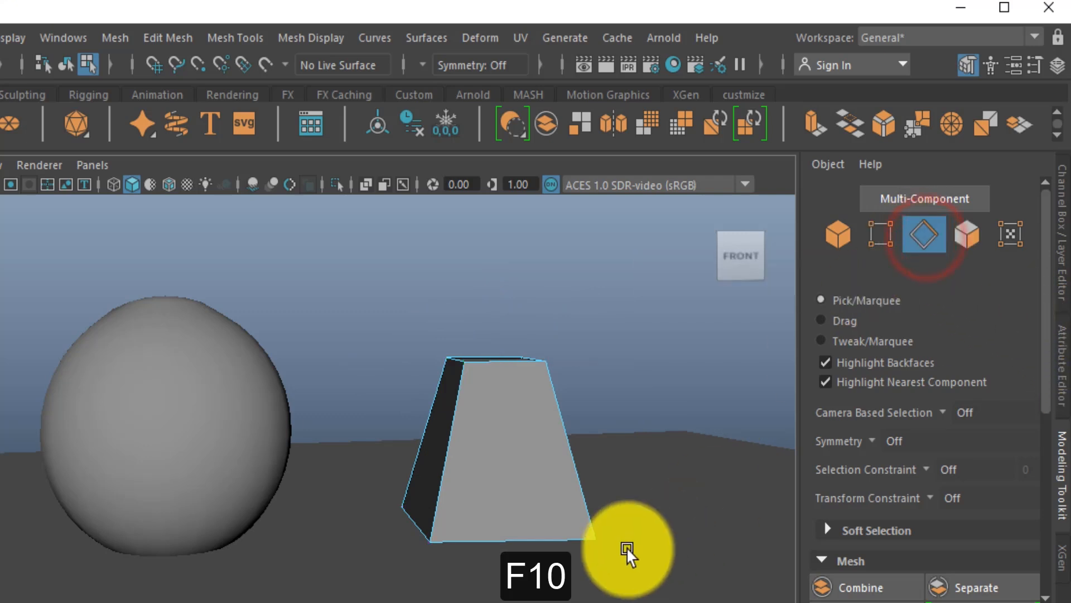
left_click(455, 395)
left_click(503, 362)
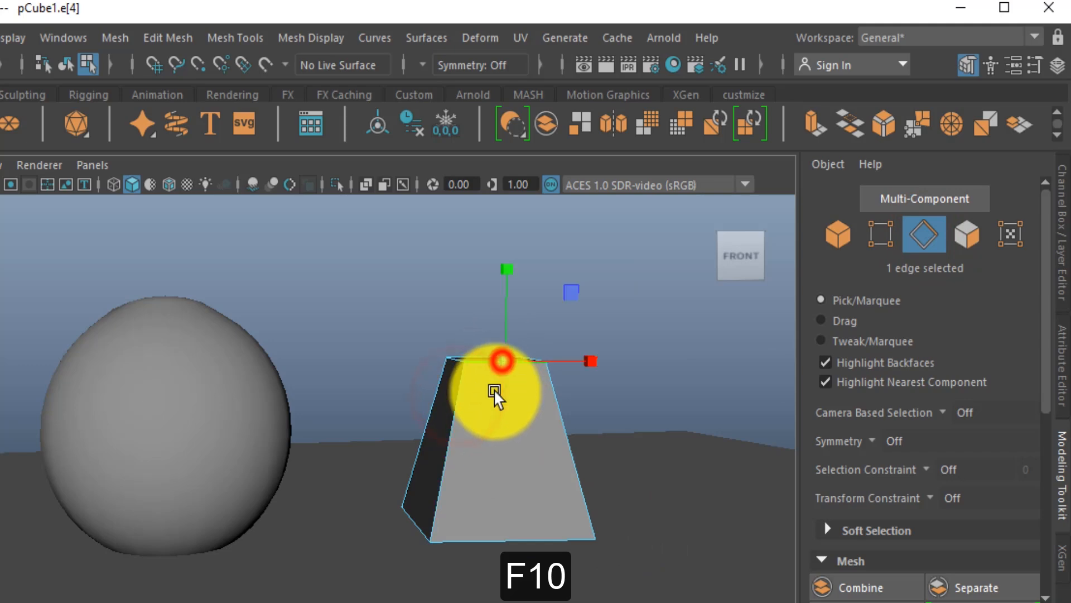
left_click_drag(495, 429, 571, 394, "alt")
key("w")
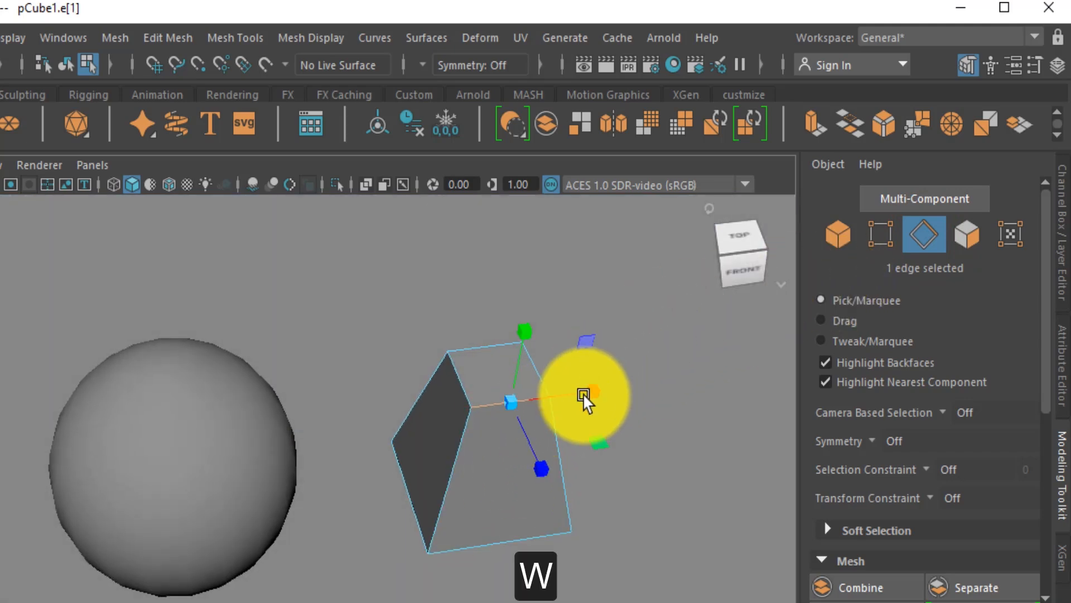
left_click_drag(544, 476, 538, 456)
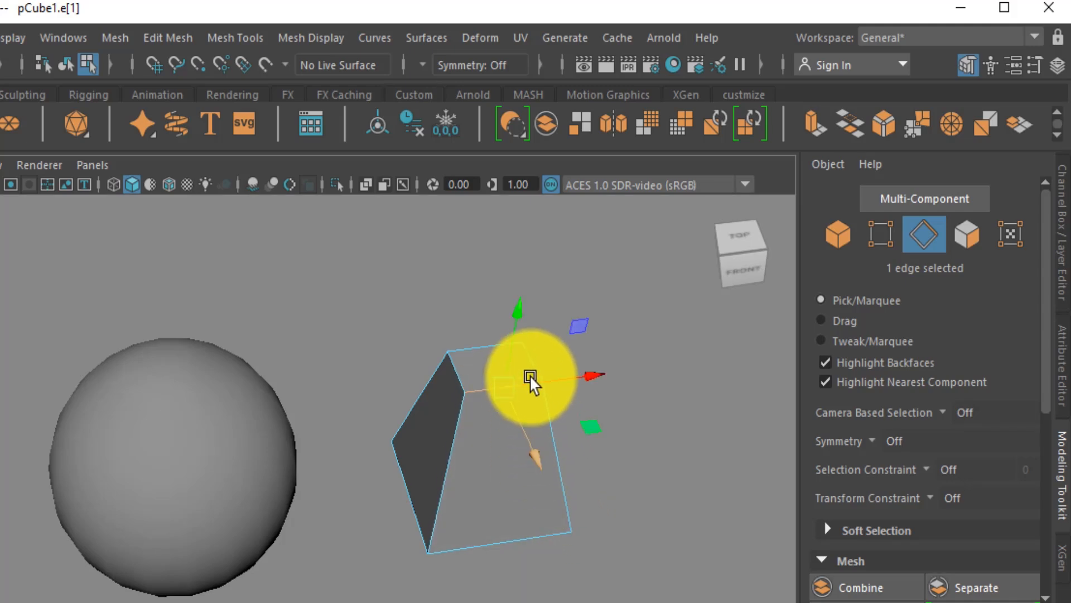
left_click(534, 360)
mouse_move(587, 366)
left_mouse_down()
mouse_move(653, 351)
mouse_move(595, 371)
left_mouse_up()
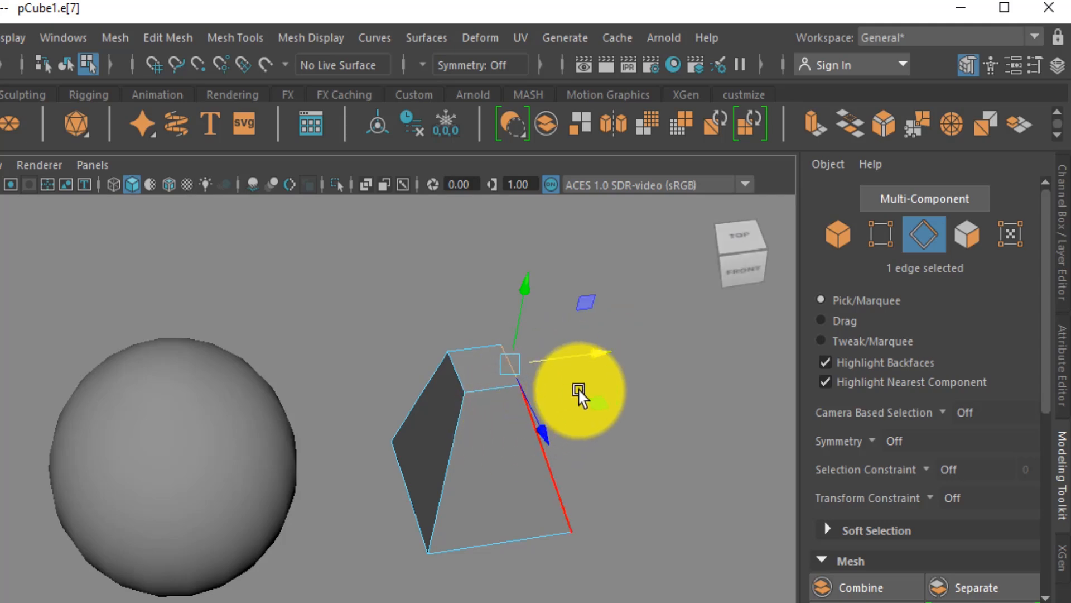
Step: Switch to object selection mode and select the whole sphere, followed by the whole tapered cube
key("F8")
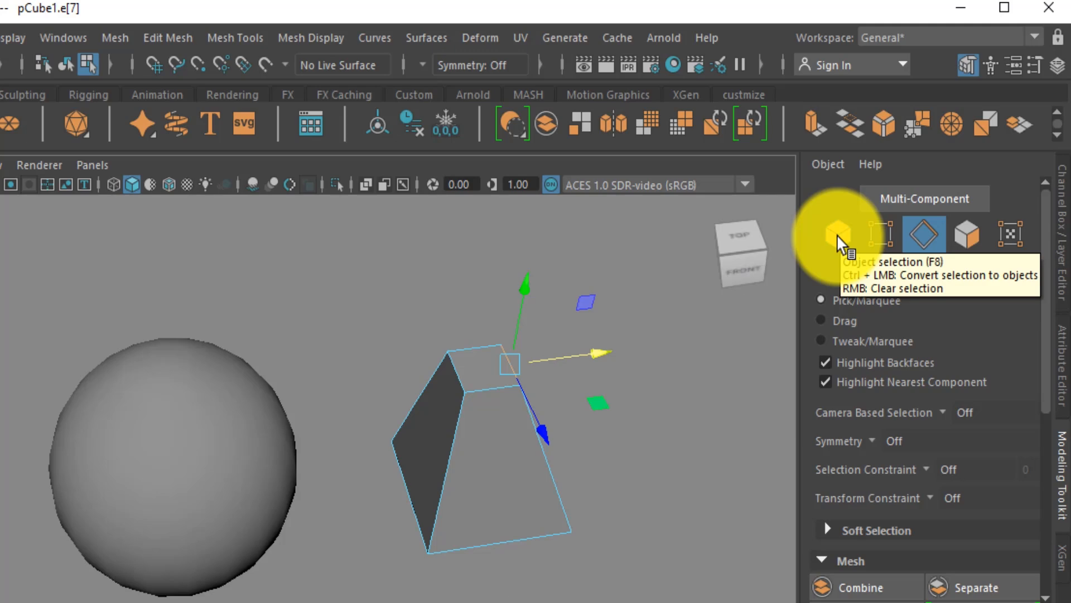
left_click(838, 237)
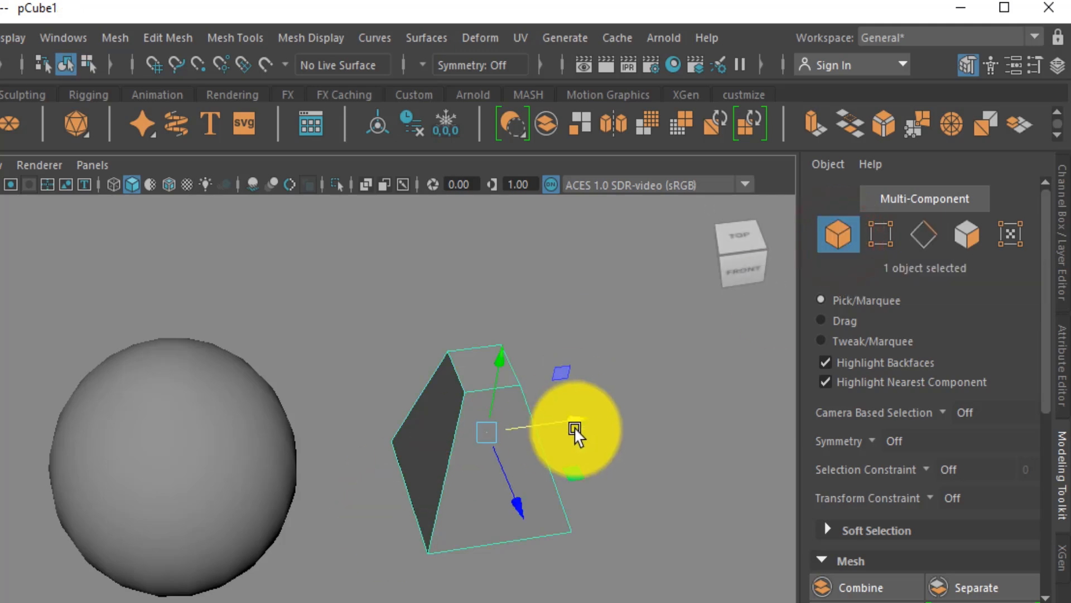
left_click(259, 466)
left_click(485, 461)
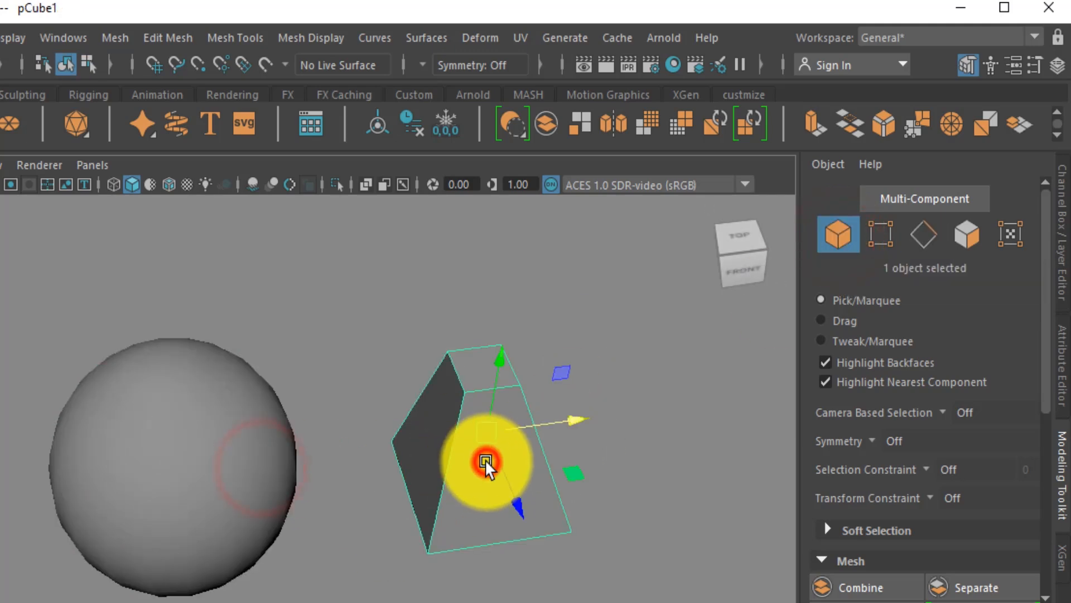
Step: Return to edge selection mode and pick individual edges on the tapered cube and the sphere
left_click(921, 233)
left_click(455, 437)
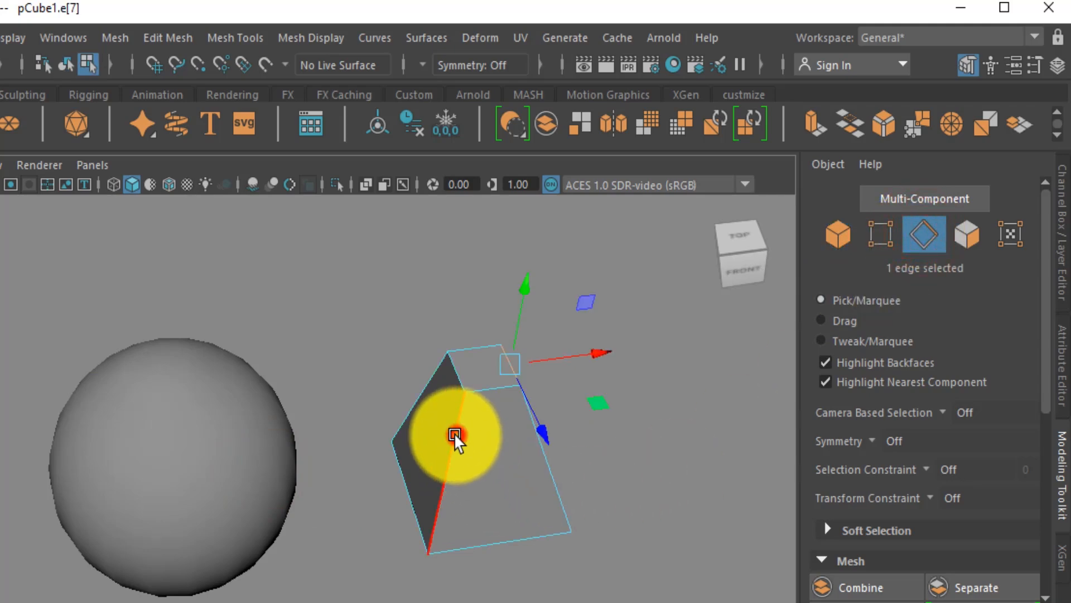
left_click(237, 491)
left_click(249, 430)
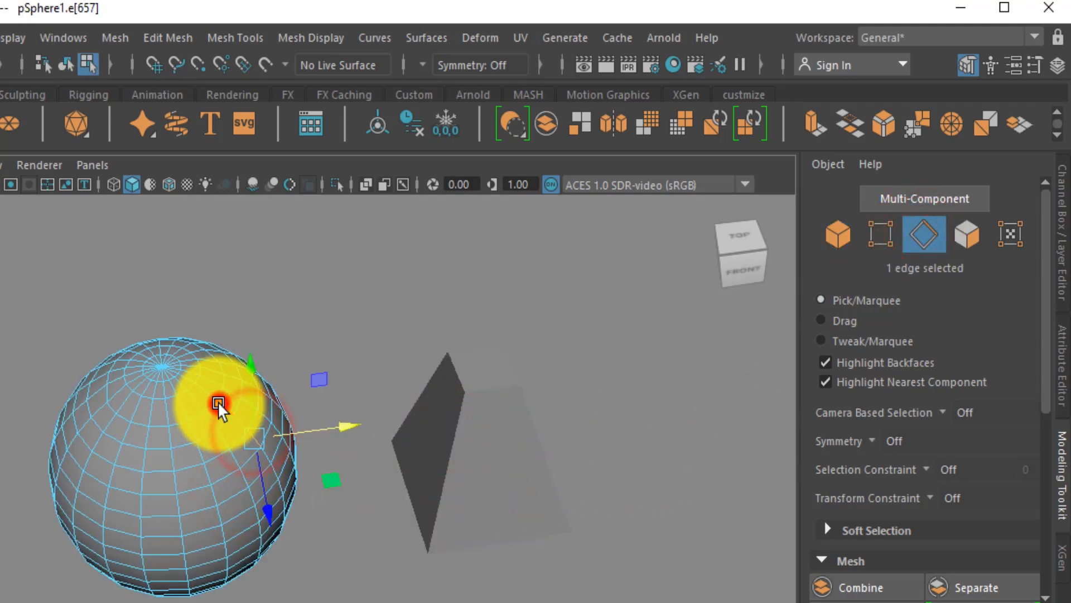
double_click(217, 401)
Step: In vertex selection mode, select the tapered cube's top back-left vertex and shift it slightly in the horizontal plane
left_click(880, 234)
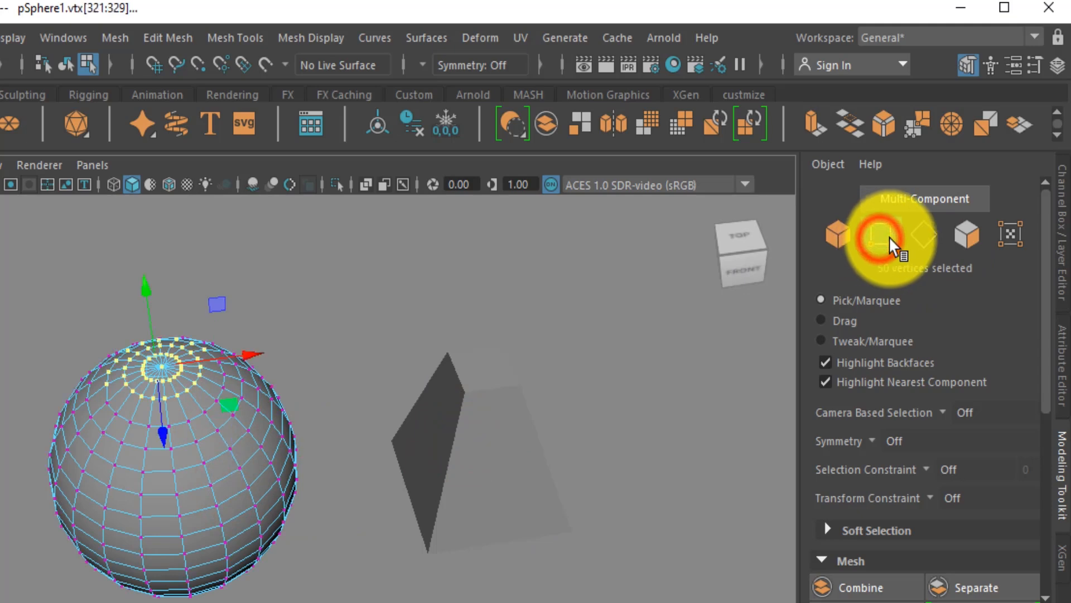
left_click(495, 433)
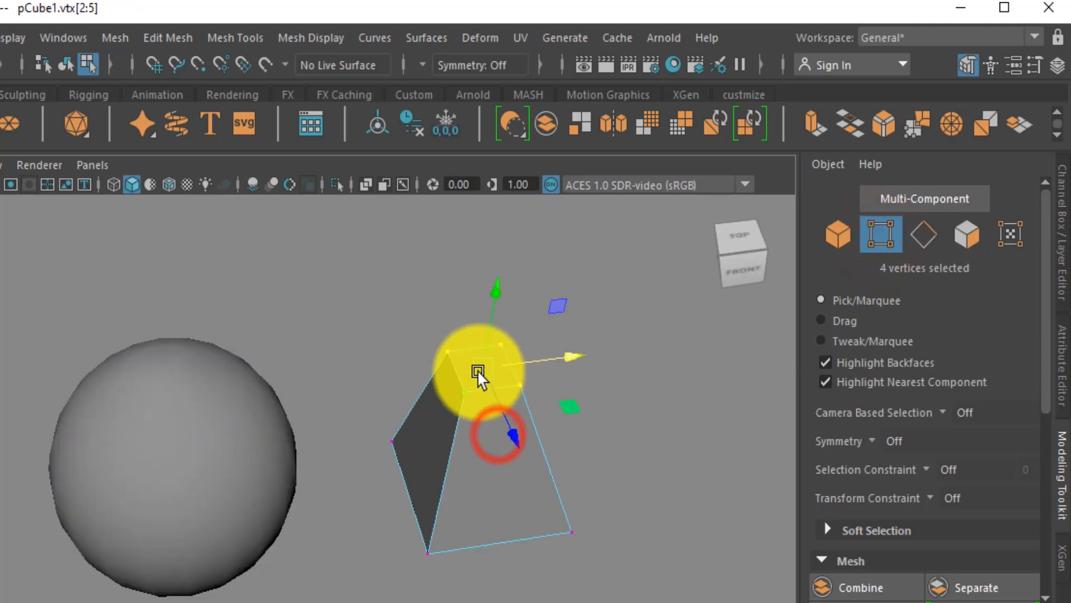
left_click(452, 353)
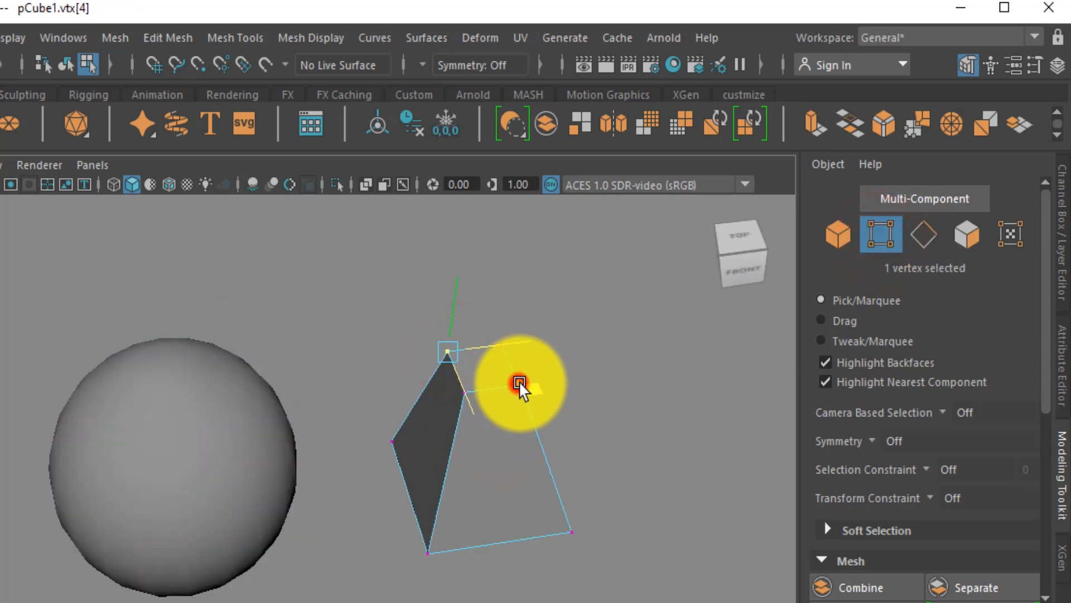
left_click_drag(520, 383, 522, 383)
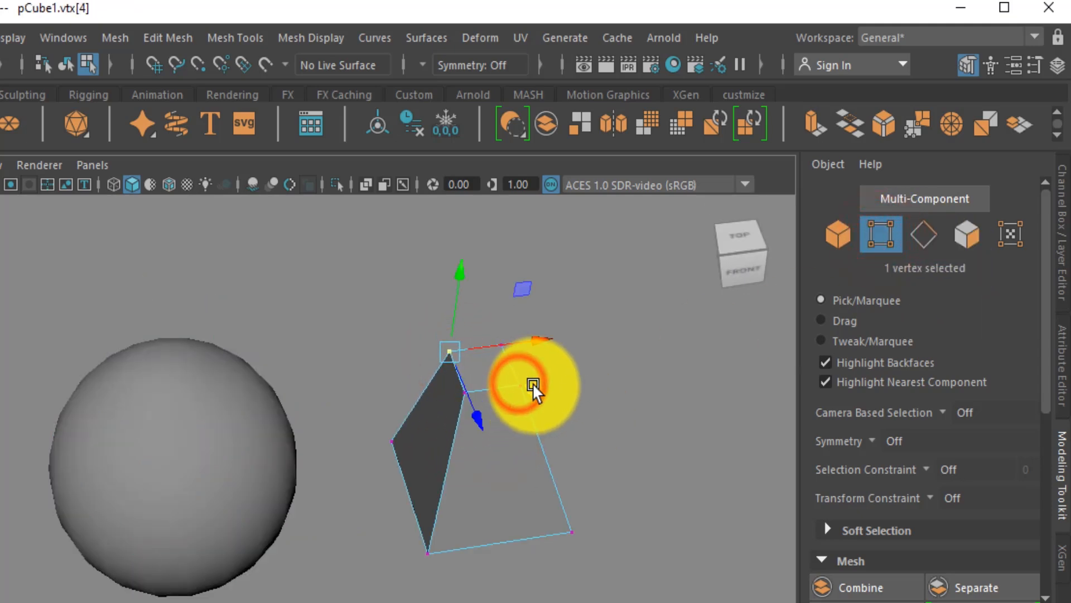
Step: Switch to face selection mode and select the tapered cube's top face, followed by its front face
left_click(836, 237)
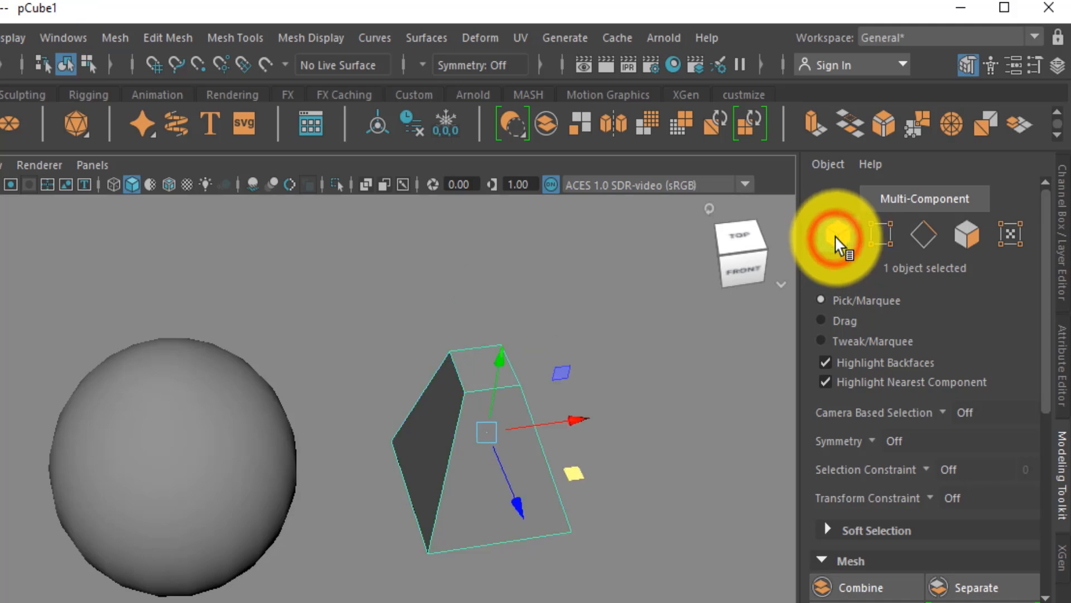
left_click(965, 239)
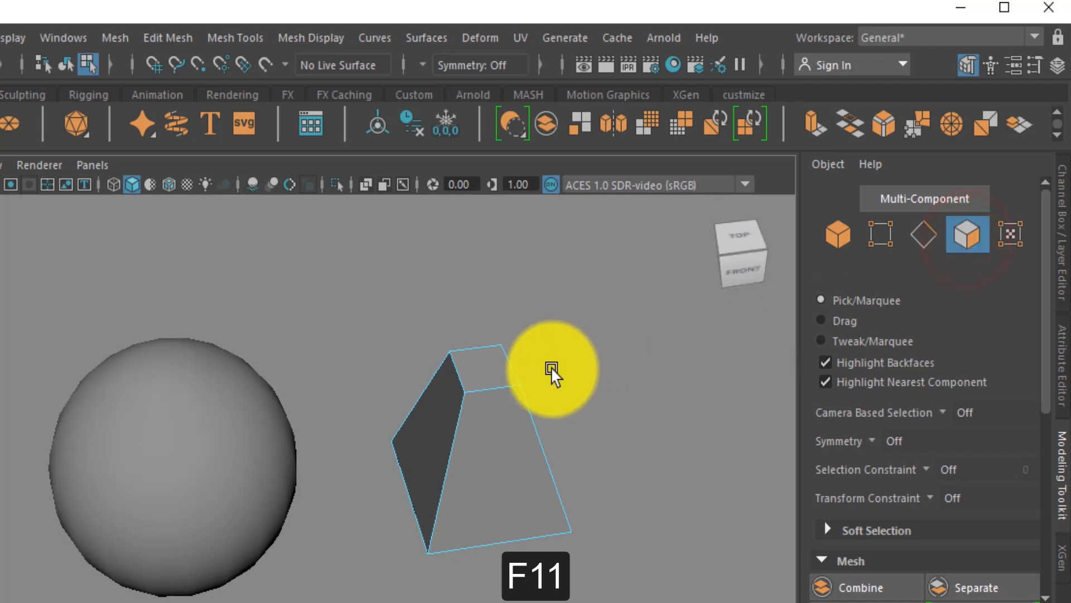
left_click(489, 373)
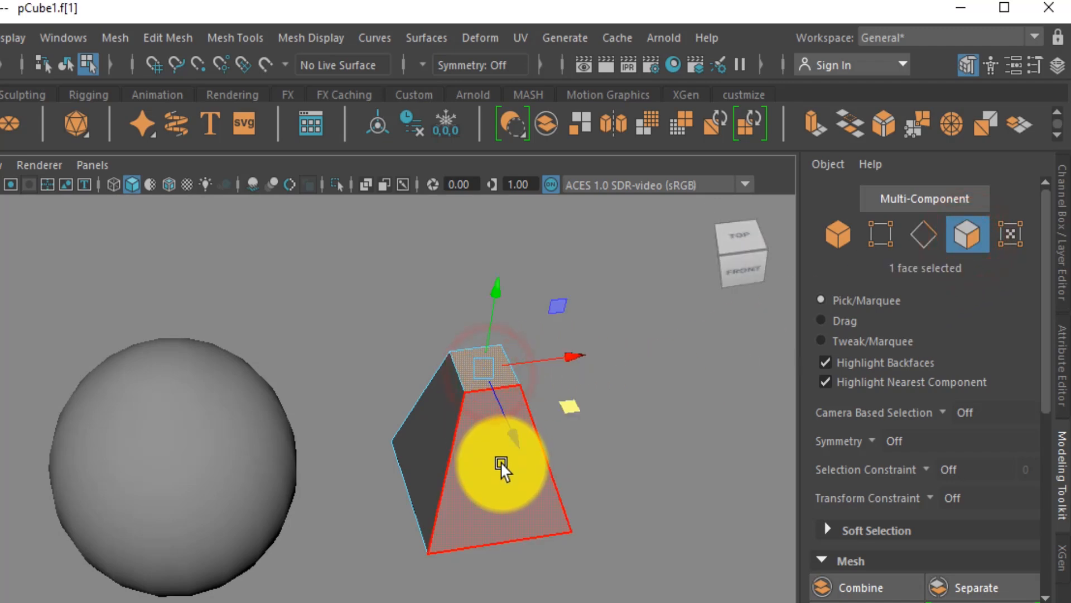
left_click(491, 460)
Step: Select a block of four adjacent faces on the side of the sphere
left_click(210, 472)
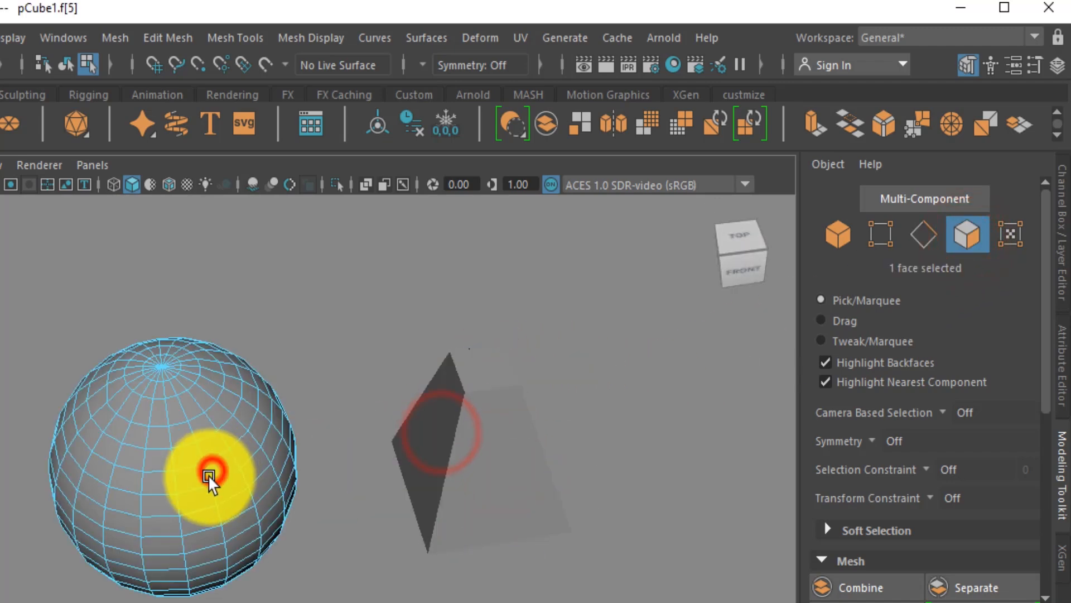
left_click(148, 463)
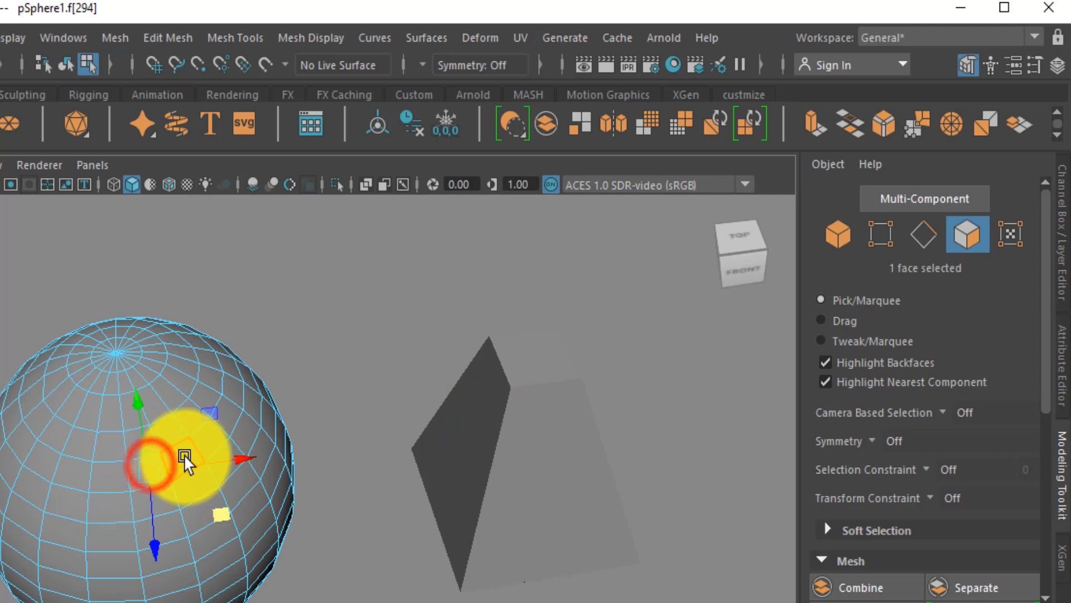
left_click_drag(223, 491, 251, 459, "alt")
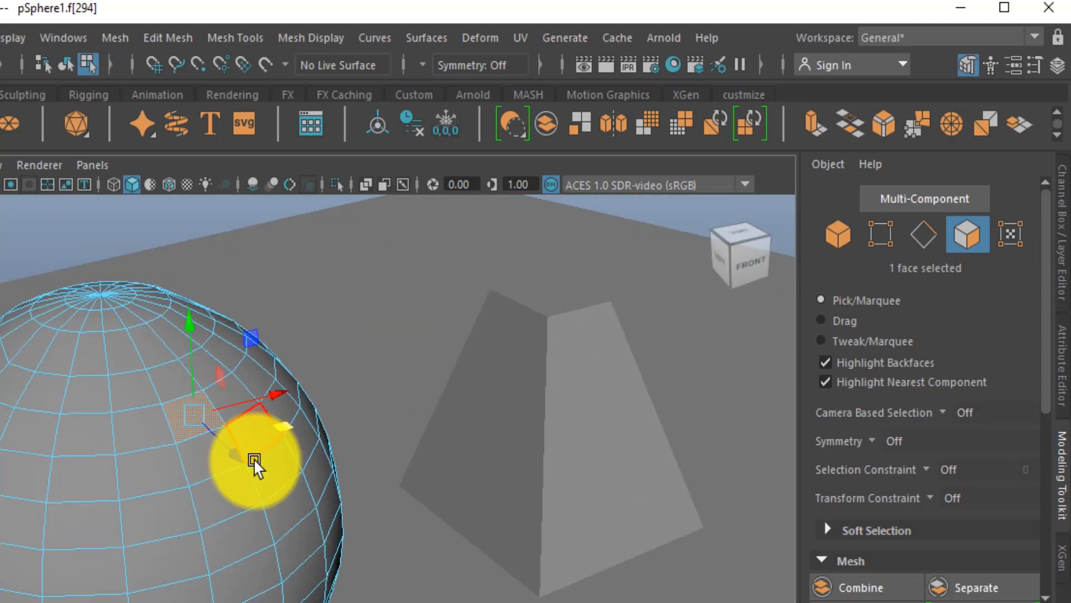
left_click(226, 502)
left_click(233, 547, "shift")
left_click(287, 512, "shift")
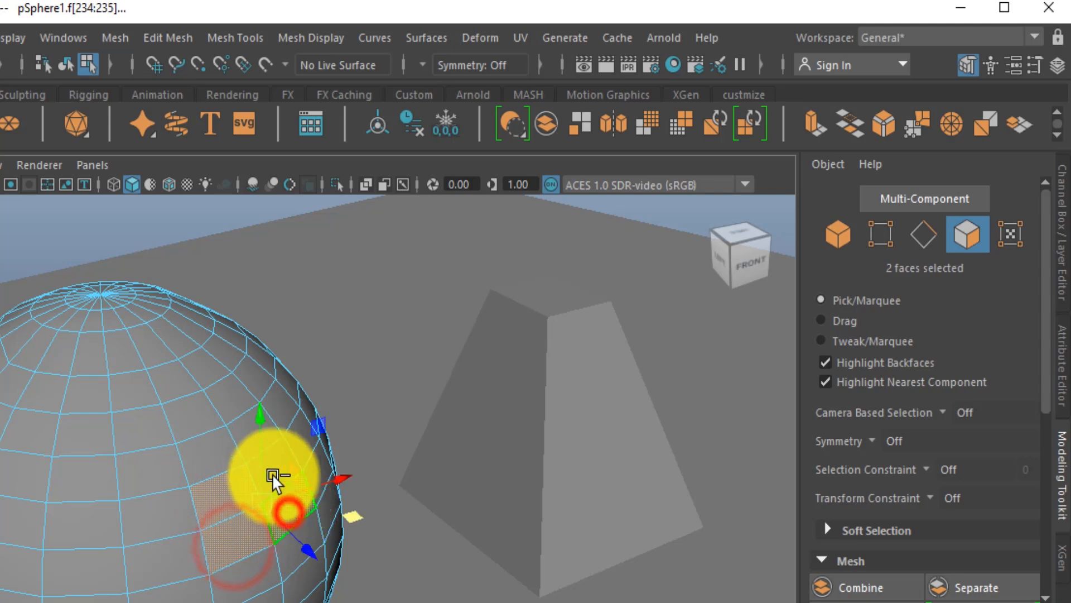
left_click(277, 463, "shift")
mouse_move(296, 514)
left_mouse_down("alt")
mouse_move(433, 500)
mouse_move(452, 525)
mouse_move(406, 509)
left_mouse_up("alt")
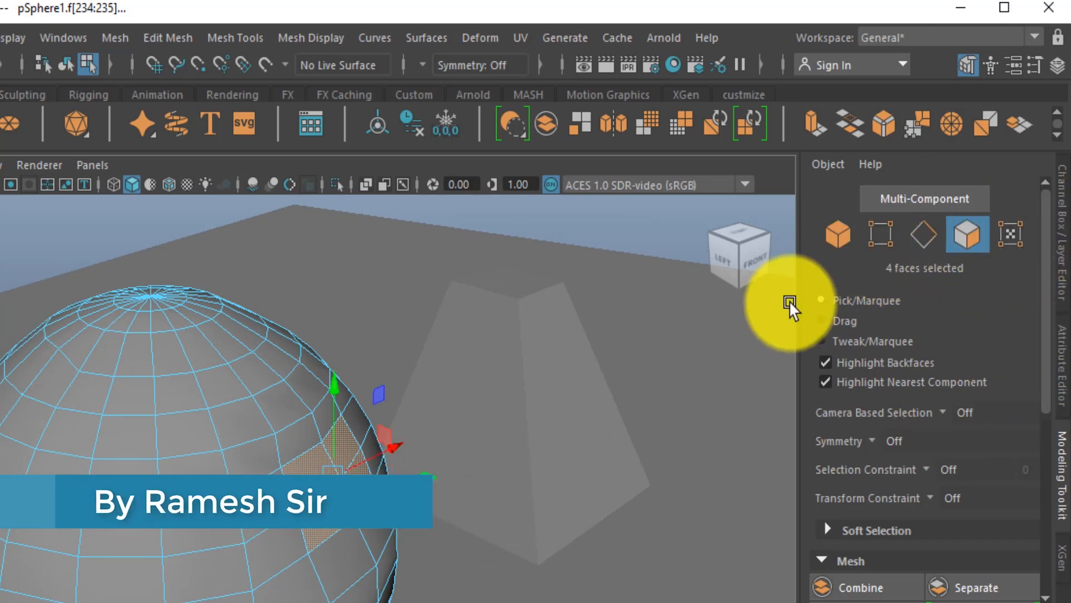
Step: Turn on multi-component selection and pick a single vertex on the side of the sphere
left_click(834, 236)
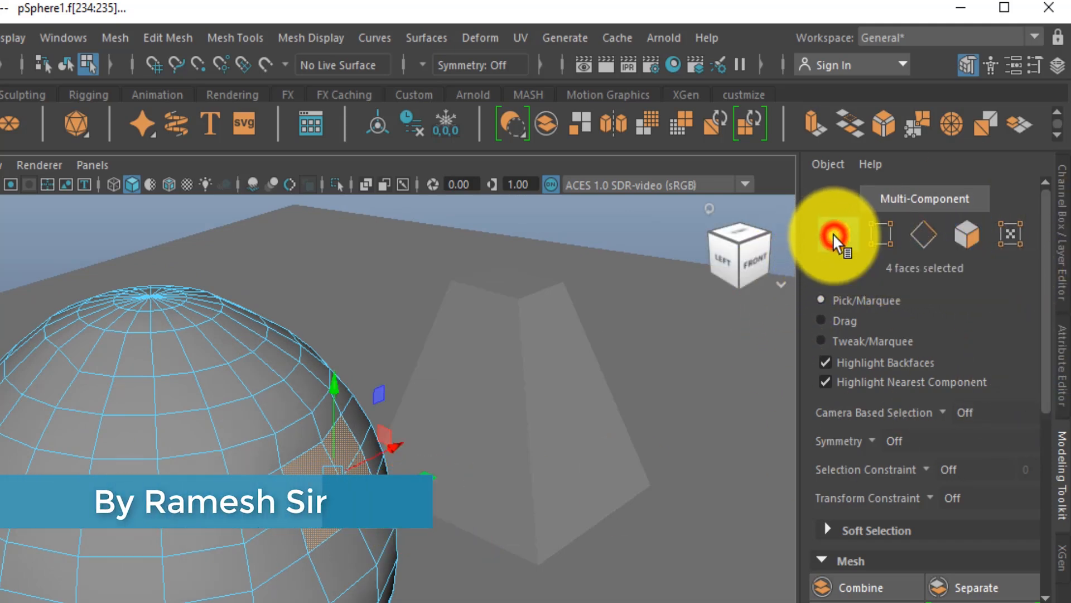
left_click(926, 195)
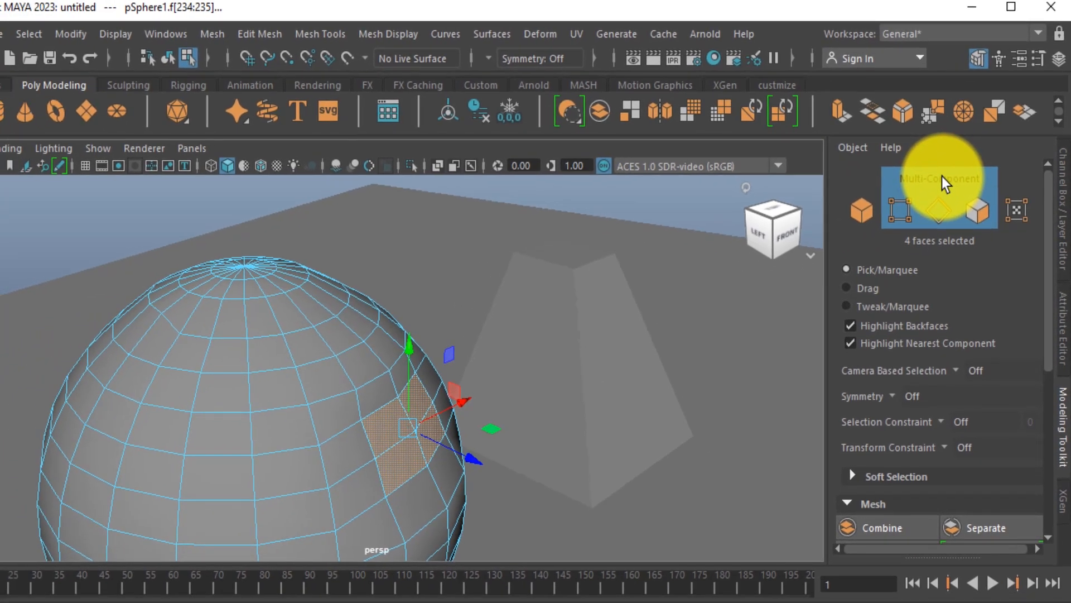
left_click(318, 453)
scroll(314, 488, "up", 2)
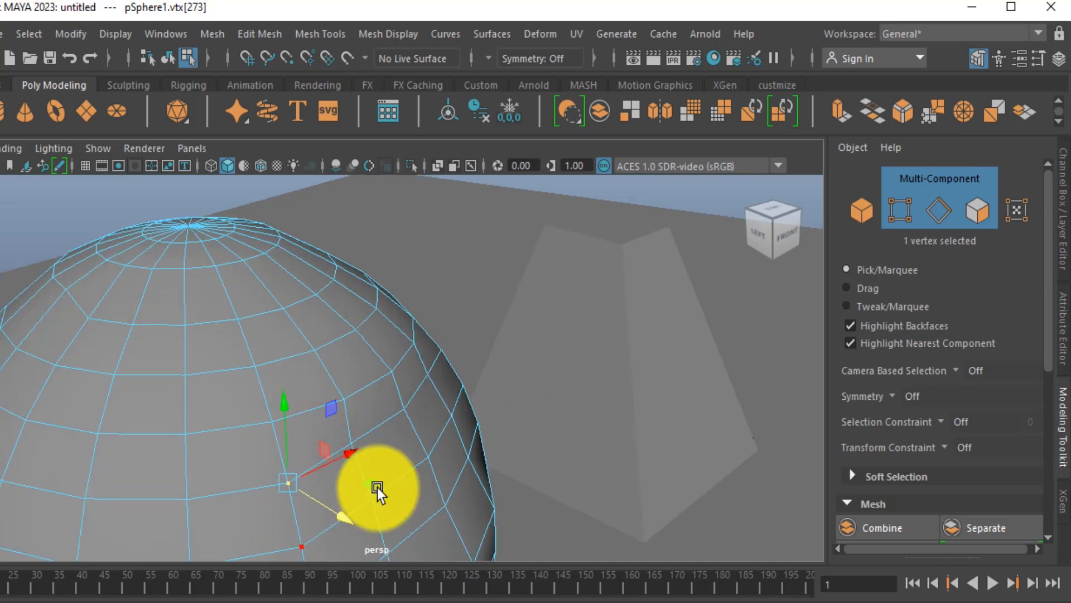
middle_click_drag(386, 470, 411, 413, "alt")
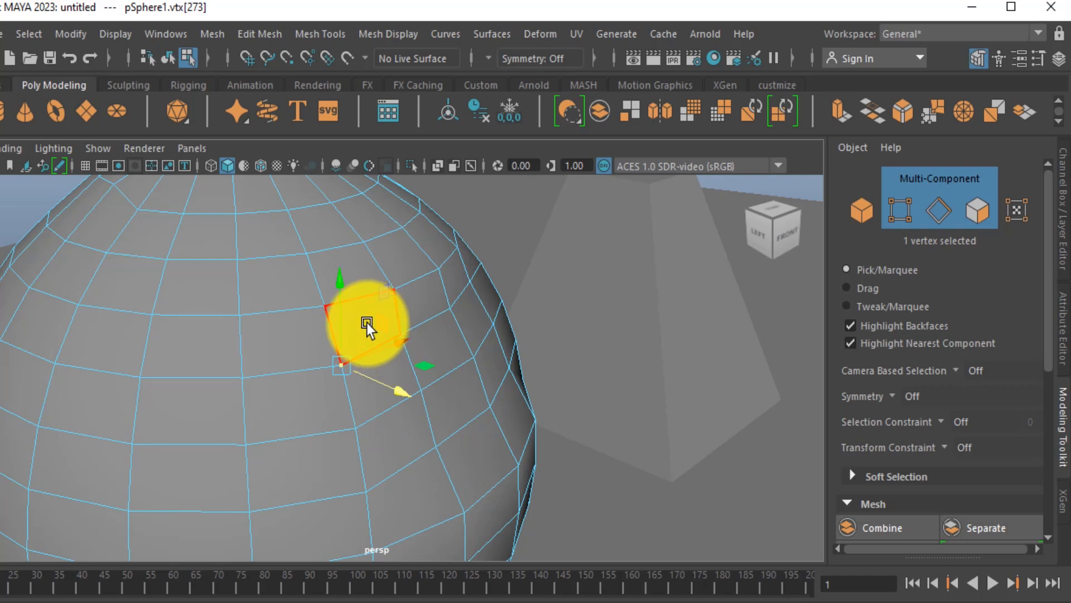
Step: In multi-component mode, pick individual faces and edges on the side of the sphere, finishing with a single face
left_click(366, 322)
left_click(380, 375)
left_click(396, 429)
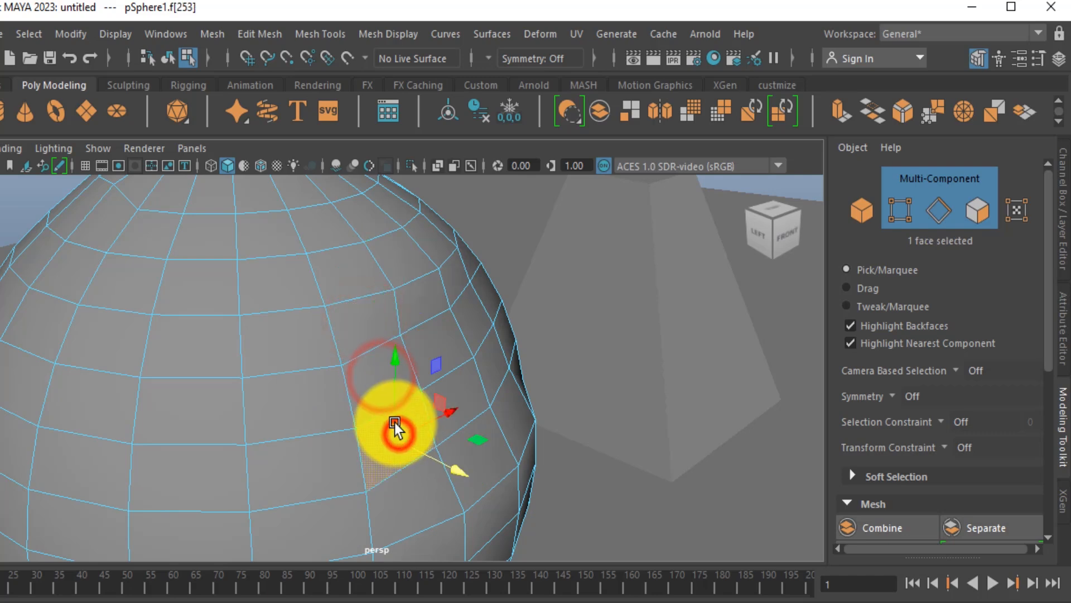
left_click(385, 406)
left_click(363, 355)
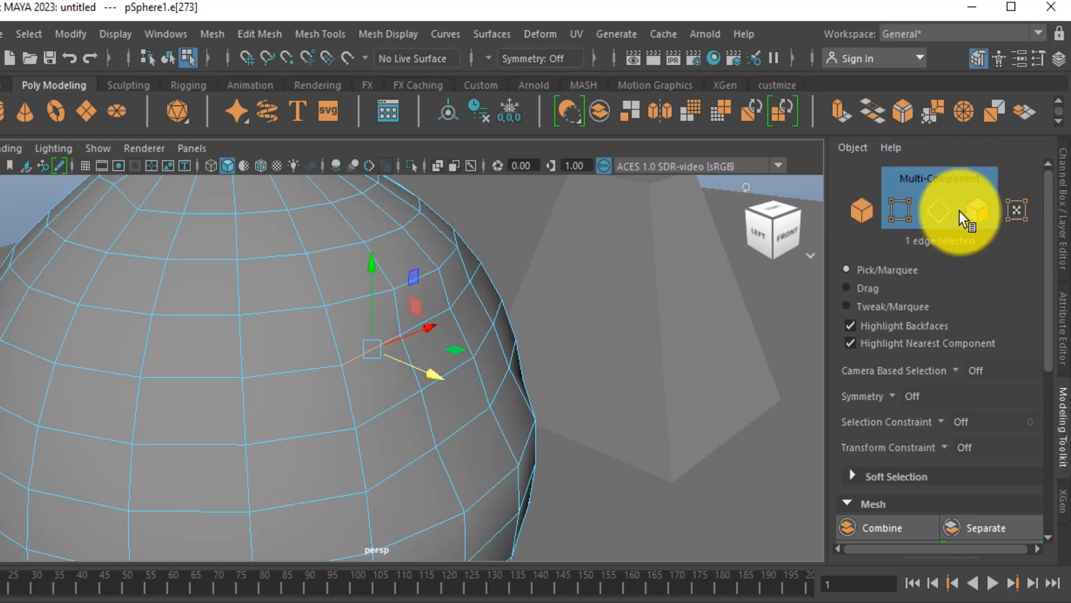
left_click(290, 338)
left_click(315, 406)
left_click(388, 380)
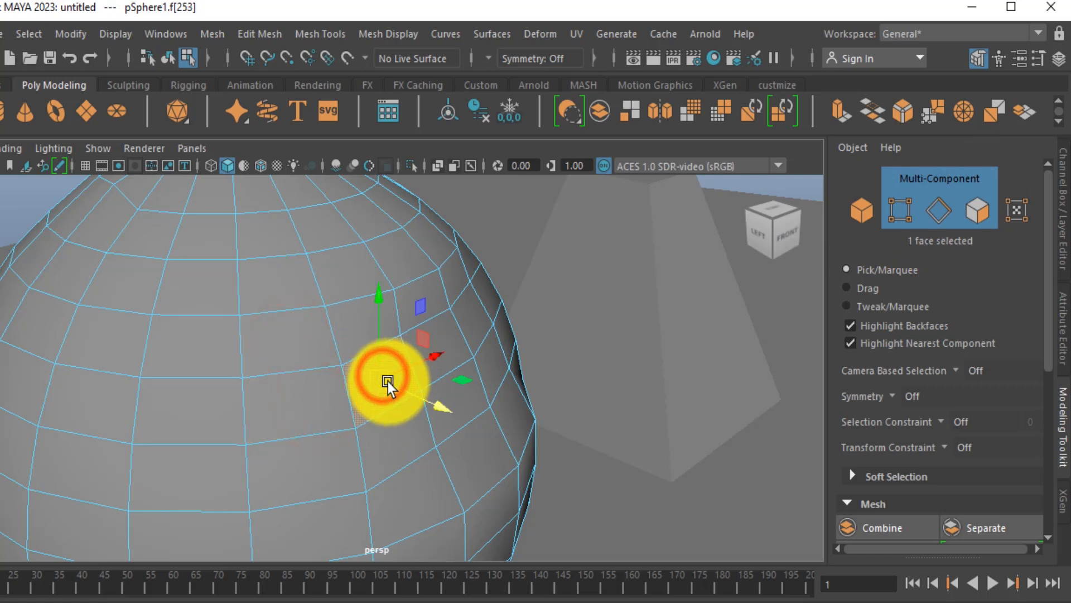
Step: Return to object selection mode with the whole sphere selected
left_click(862, 215)
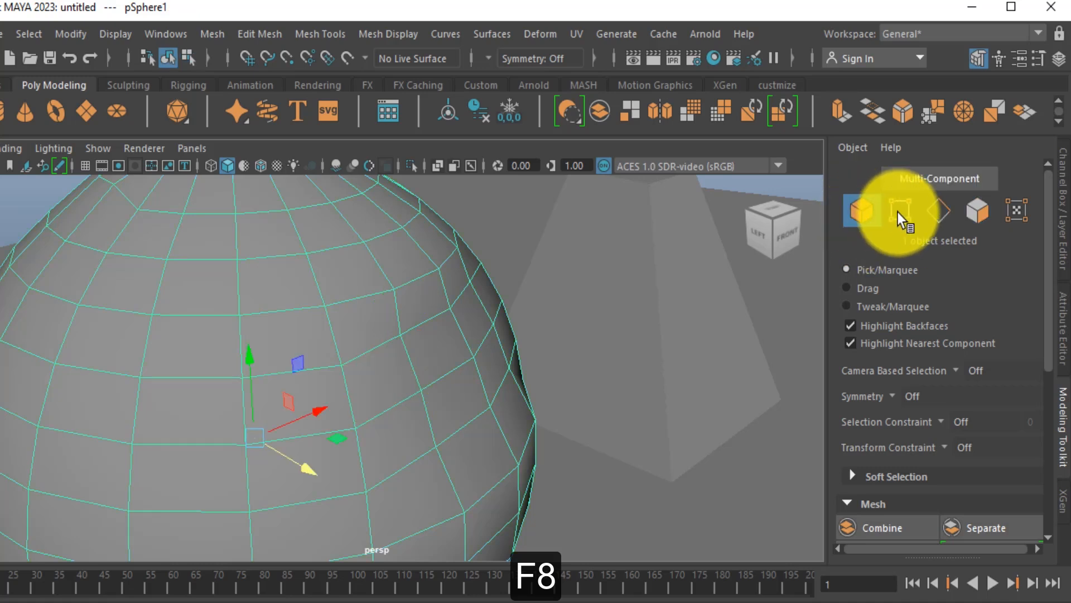
key("F9")
key("F10")
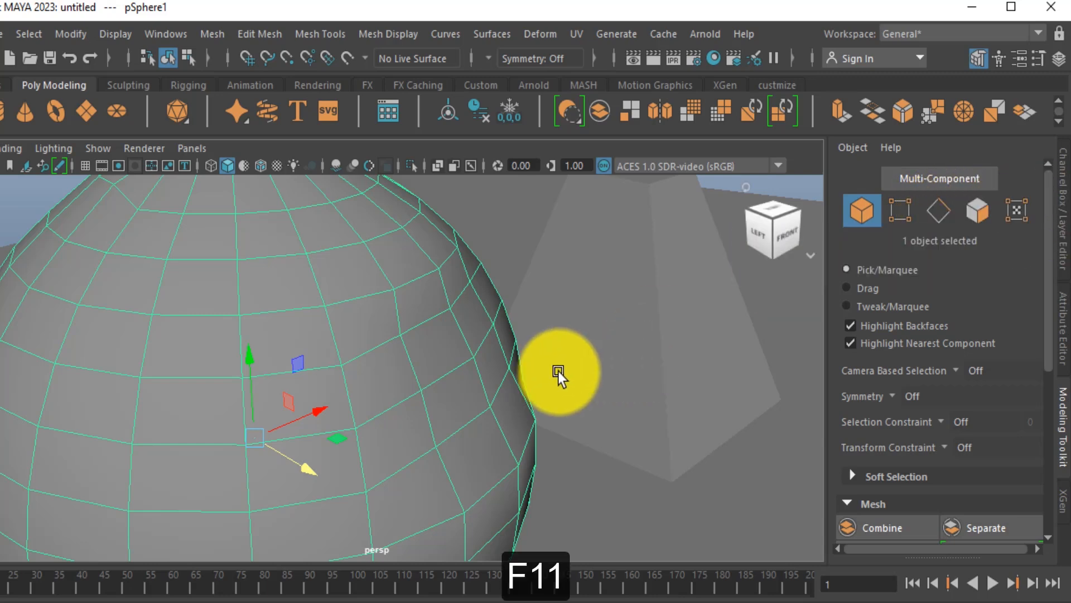
scroll(457, 364, "down", 5)
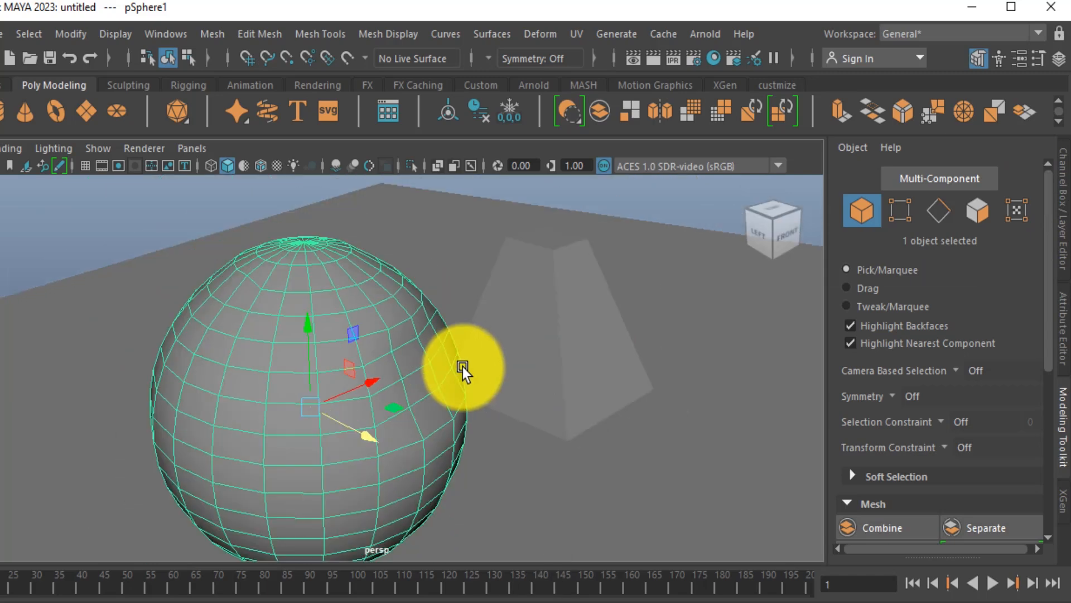
Step: Switch to vertex selection mode, followed by edge selection mode, and pick individual horizontal edges on the sphere
left_click(900, 220)
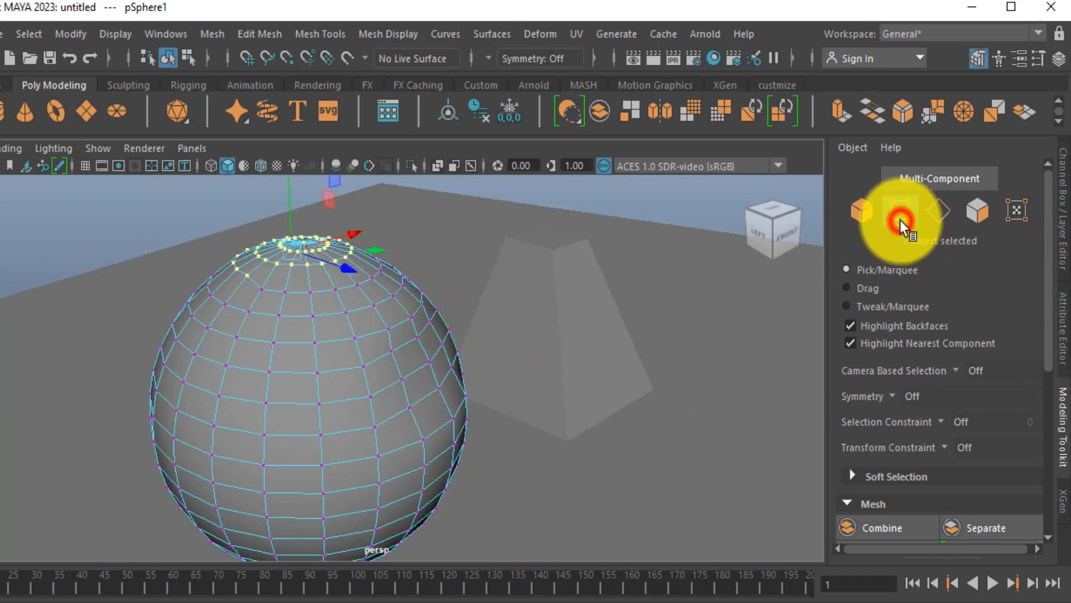
left_click(937, 213)
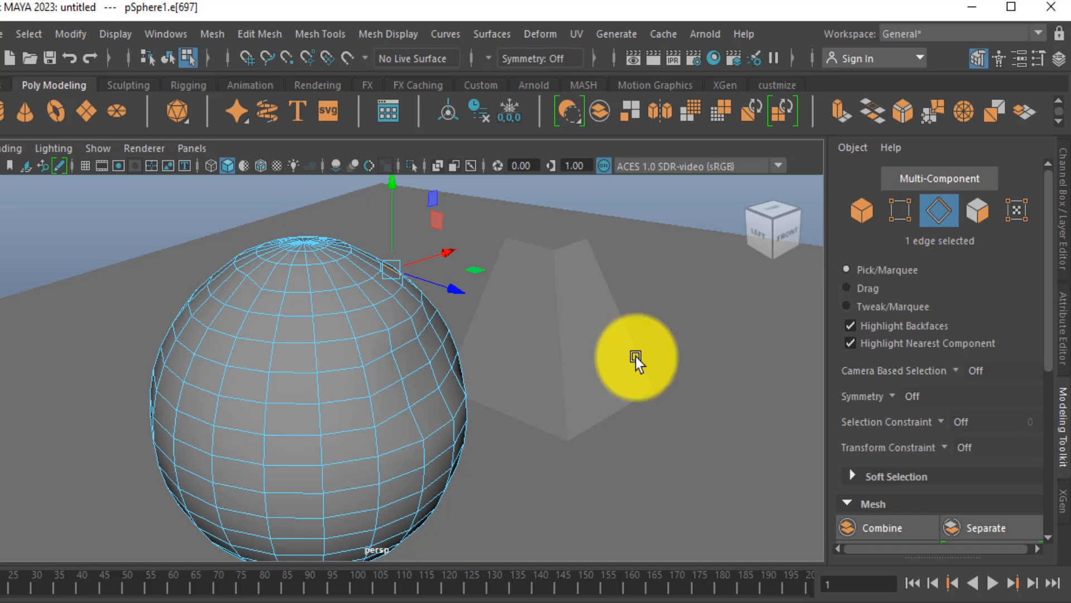
scroll(332, 342, "up", 2)
left_click(306, 312)
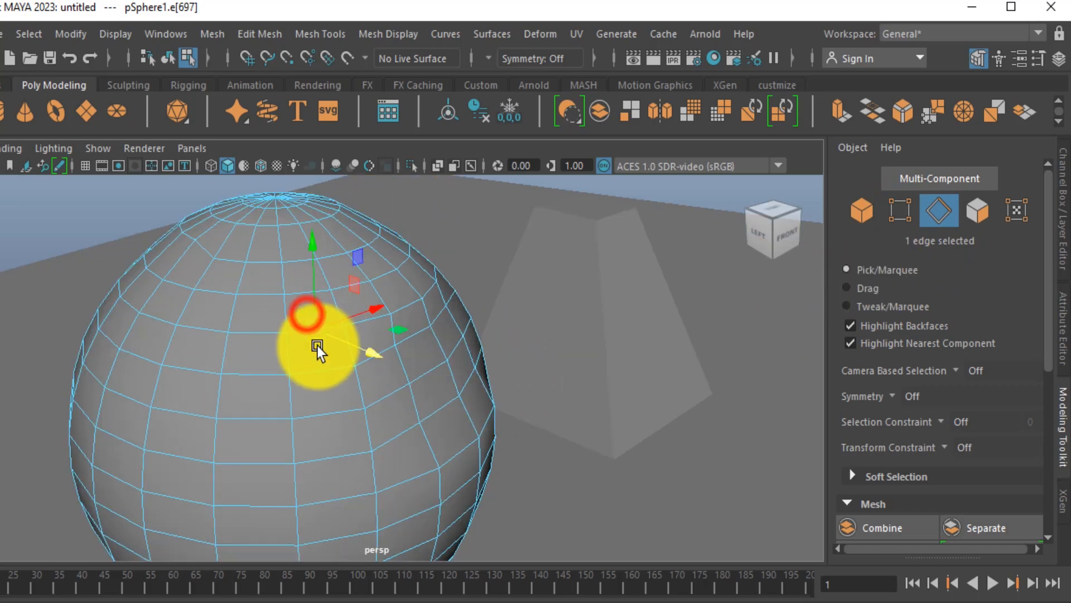
left_click(326, 368)
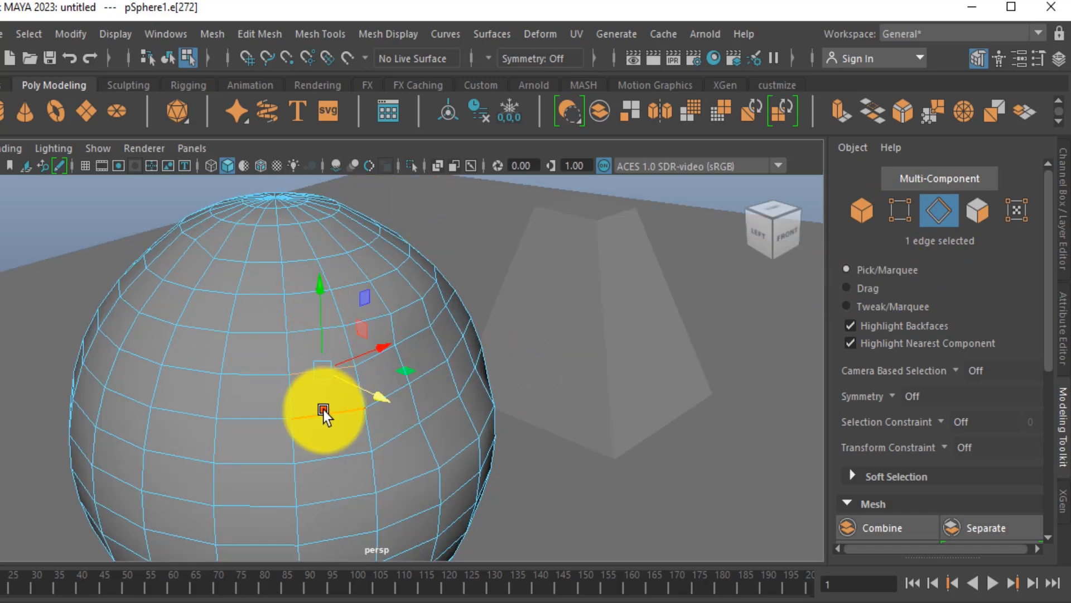
left_click(323, 410)
left_click(255, 372)
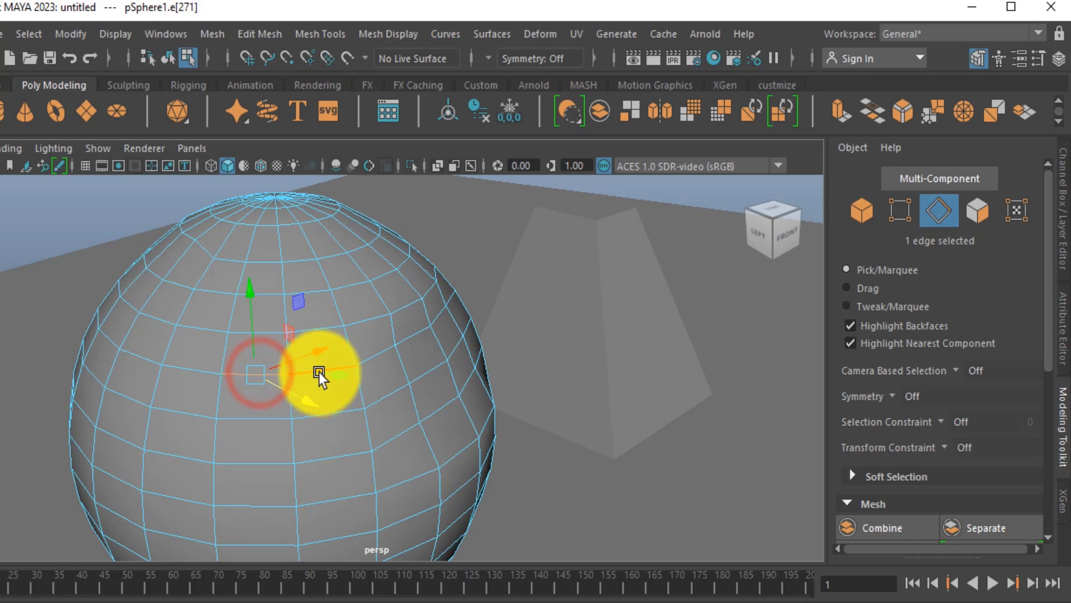
Step: Enable Drag selection and paint-select a column of six edges on the sphere, followed by a block of 18 faces in face mode
left_click(848, 288)
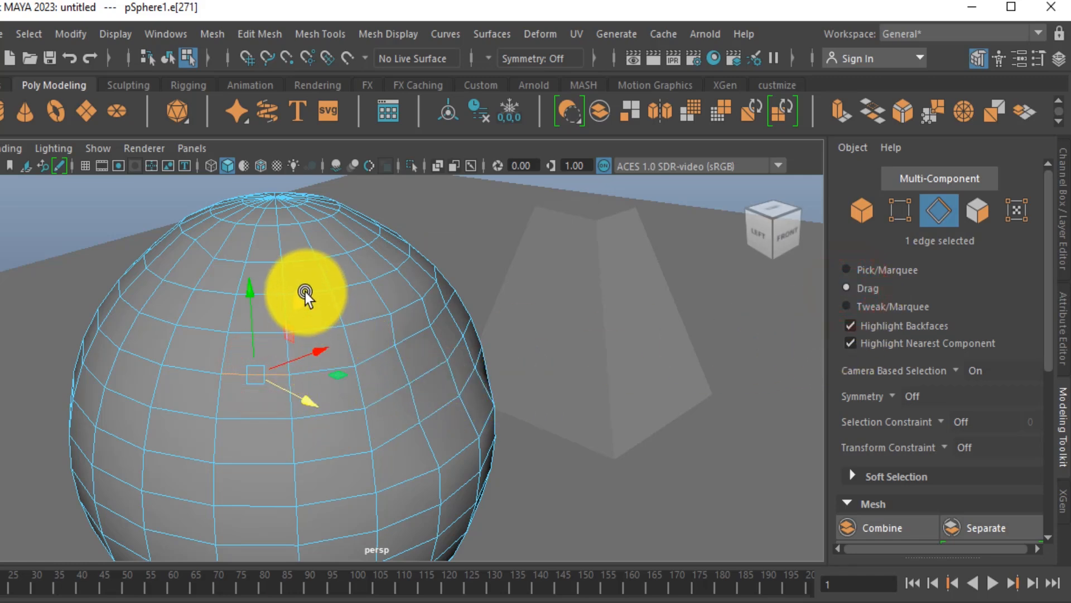
left_click_drag(304, 275, 330, 403)
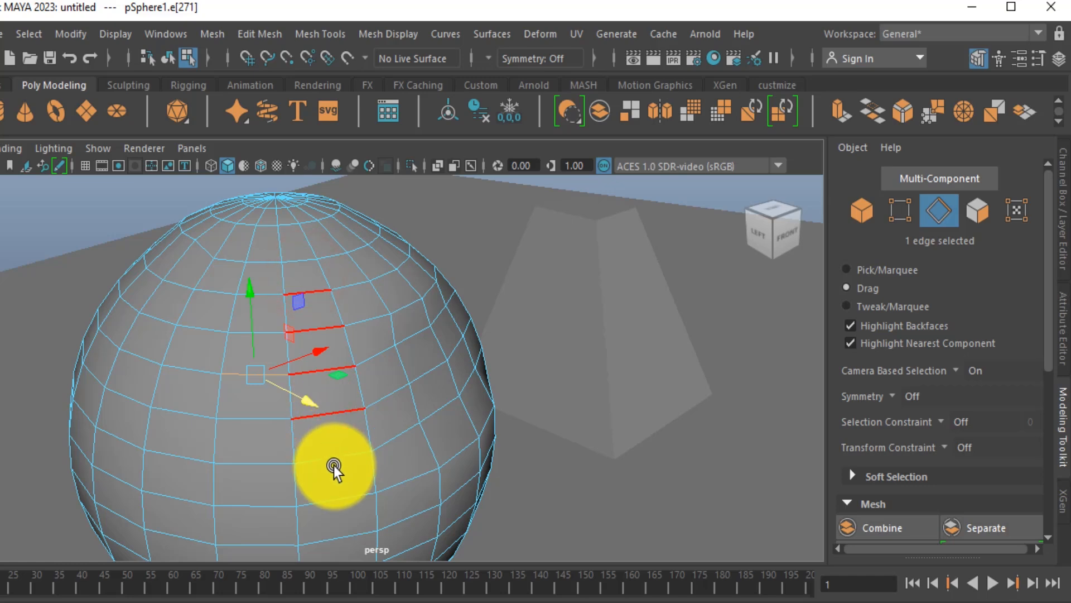
left_click_drag(345, 511, 583, 451)
left_click_drag(480, 440, 536, 413, "alt")
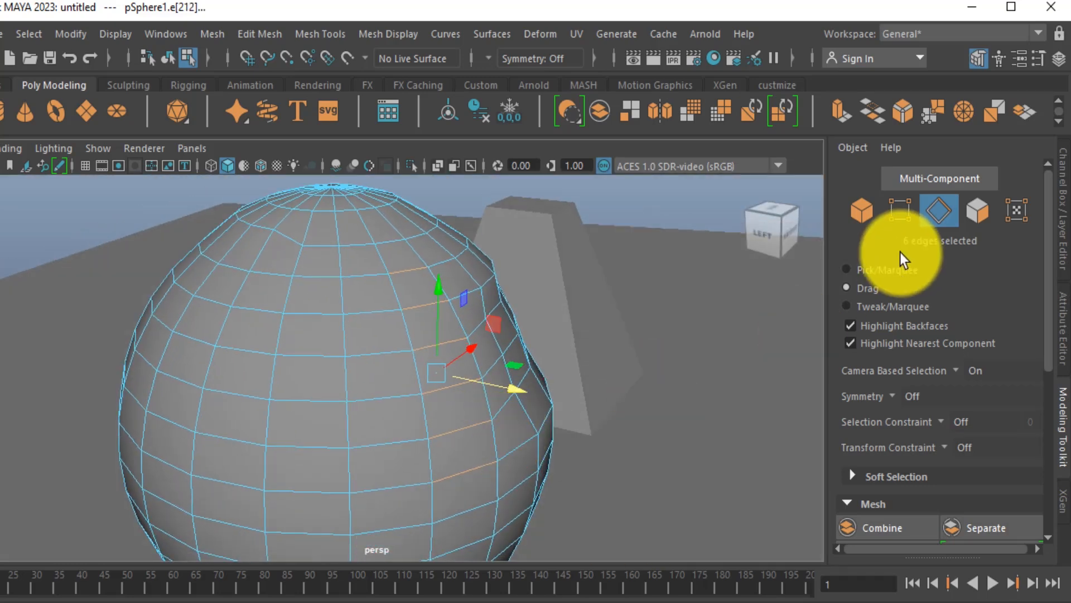
left_click(976, 209)
mouse_move(365, 293)
left_mouse_down()
mouse_move(390, 488)
mouse_move(340, 501)
mouse_move(327, 491)
mouse_move(323, 339)
mouse_move(306, 300)
mouse_move(275, 304)
mouse_move(252, 420)
mouse_move(250, 510)
mouse_move(250, 480)
left_mouse_up()
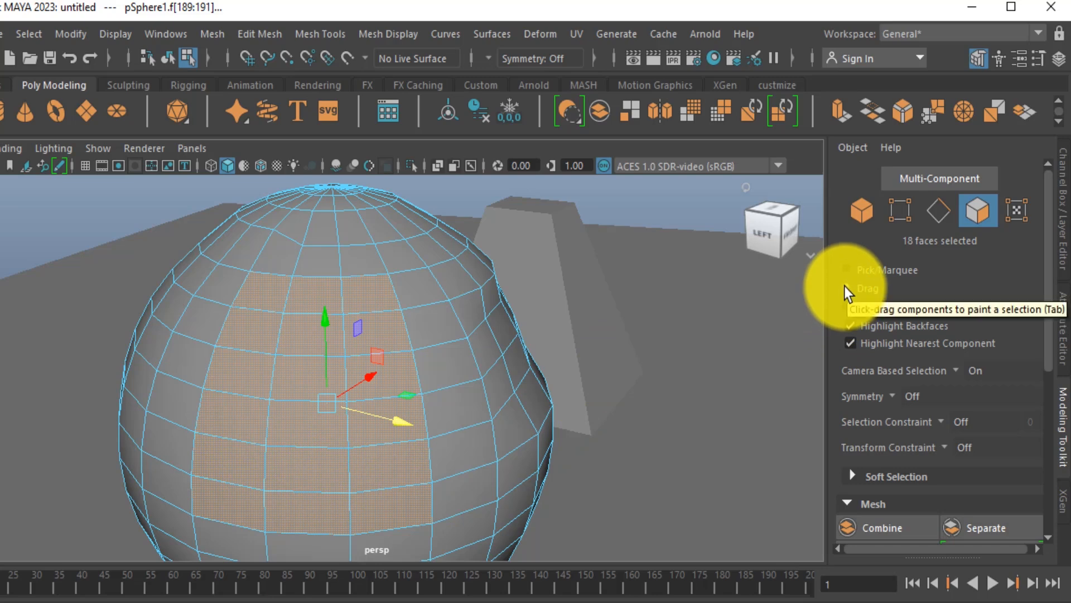
Step: Return to Pick/Marquee selection and pick single faces on the upper side of the sphere
left_click(857, 270)
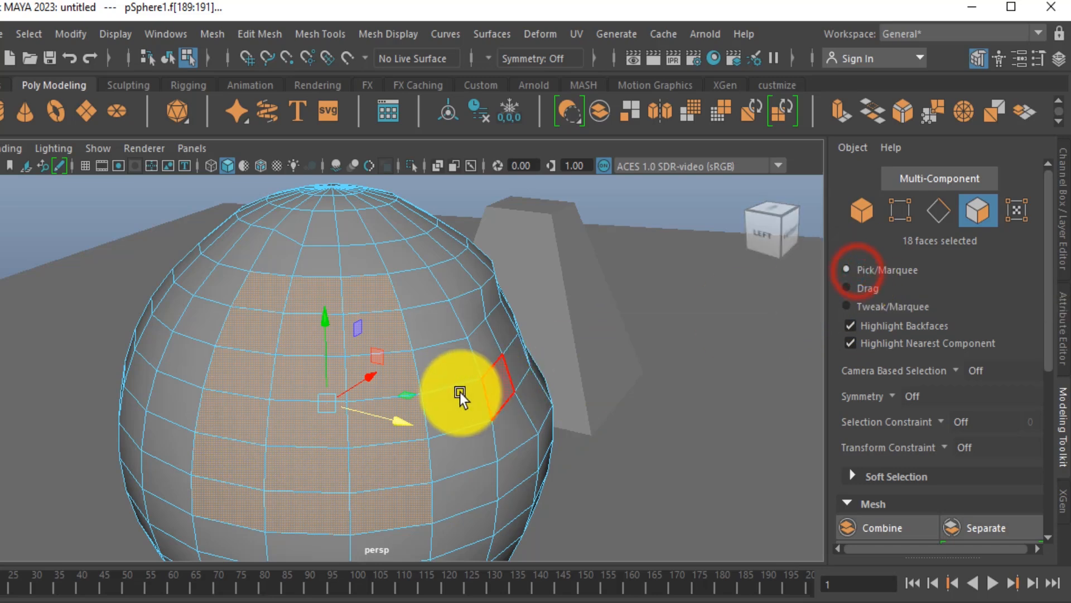
left_click(453, 370)
left_click(428, 332)
left_click(406, 311)
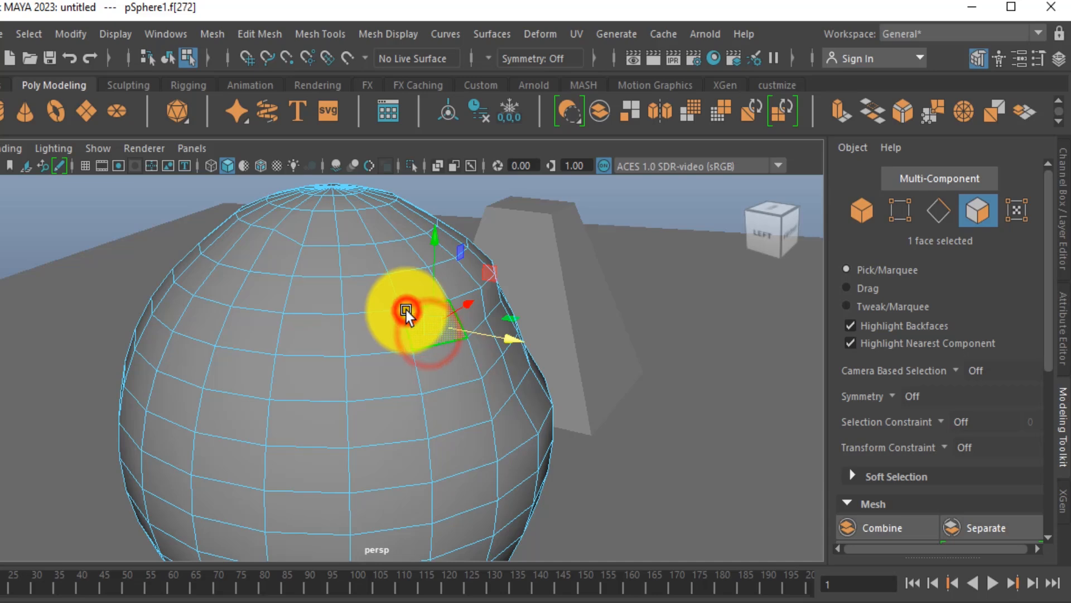
Step: Expand the Soft Selection settings in the Modeling Toolkit and view the sphere from higher above
scroll(956, 432, "down", 5)
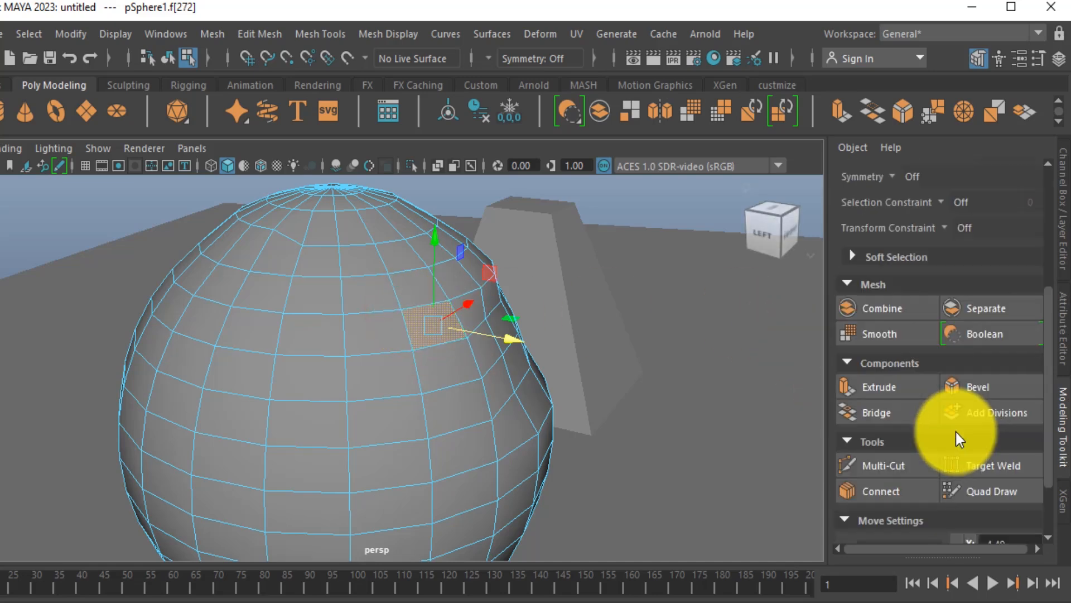
left_click(852, 257)
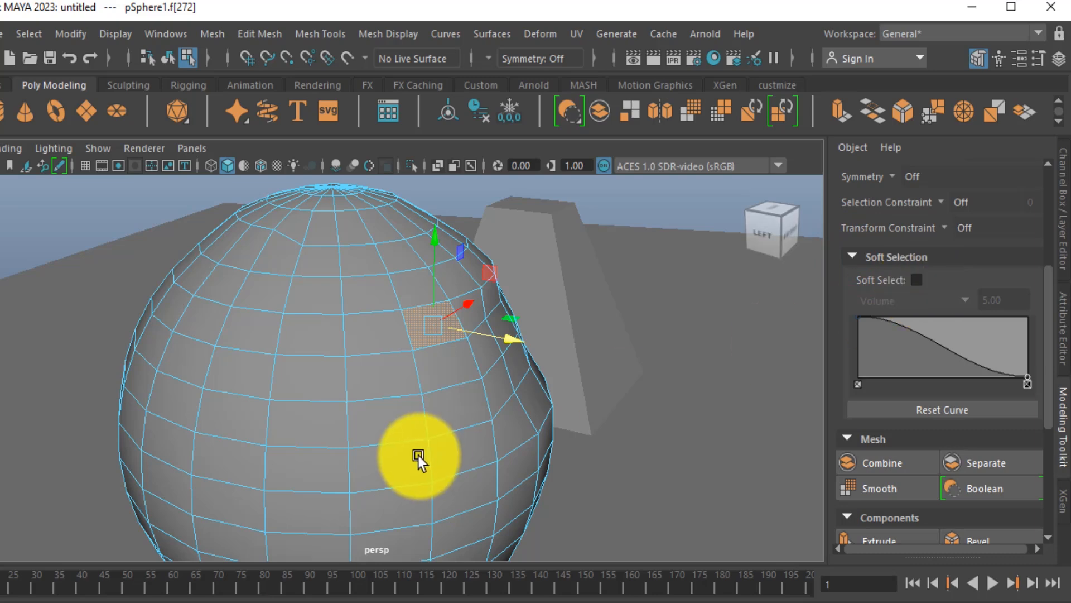
middle_click_drag(425, 432, 428, 488, "alt")
left_click_drag(349, 435, 361, 457, "alt")
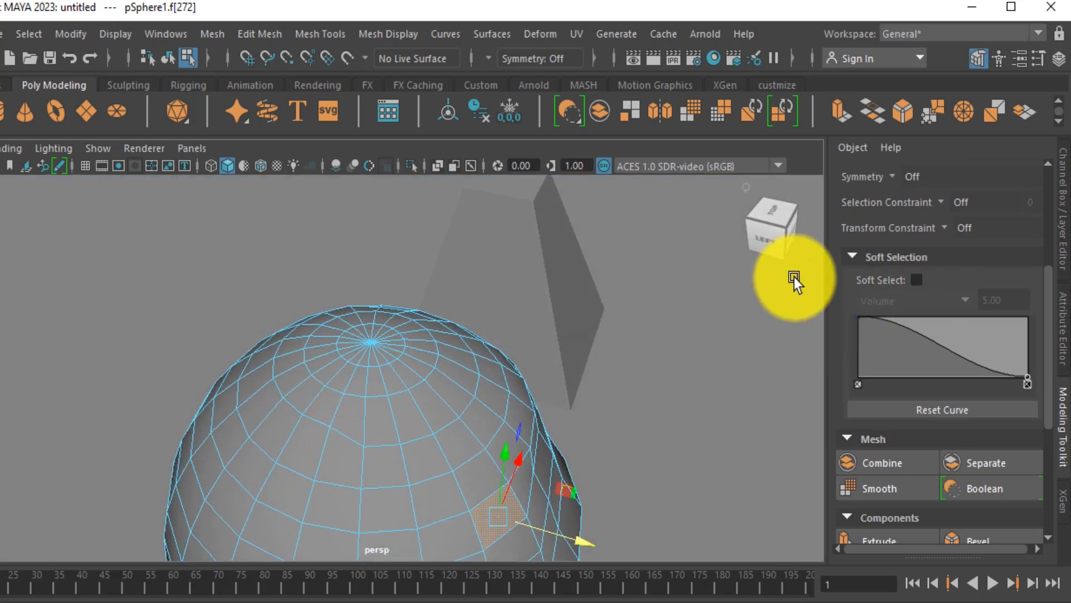
Step: Switch the sphere to vertex selection mode and return it to object mode from the viewport
scroll(929, 302, "up", 5)
left_click(900, 210)
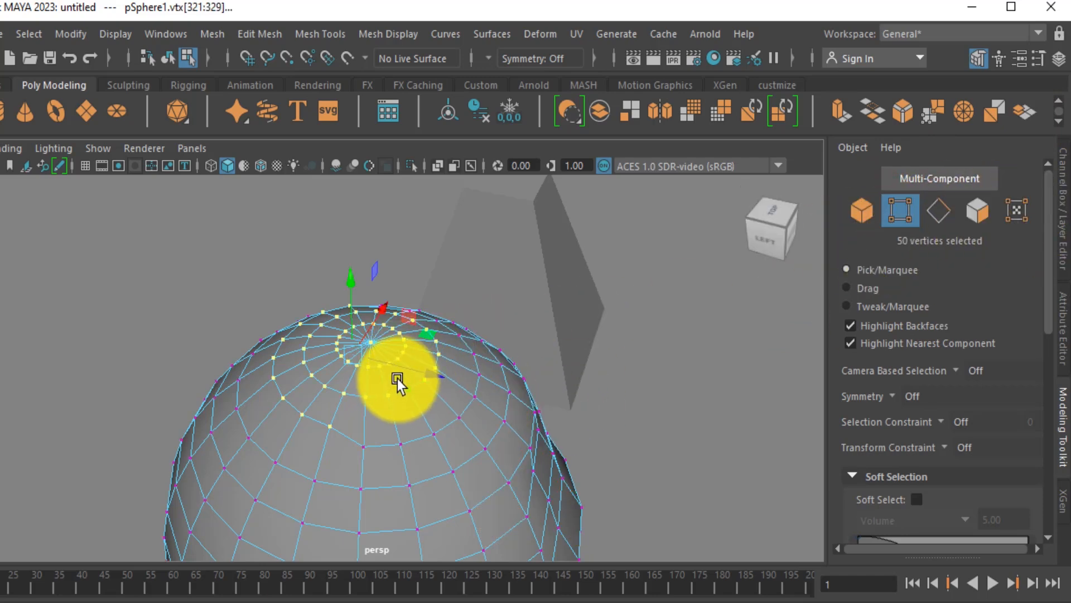
right_click(397, 378)
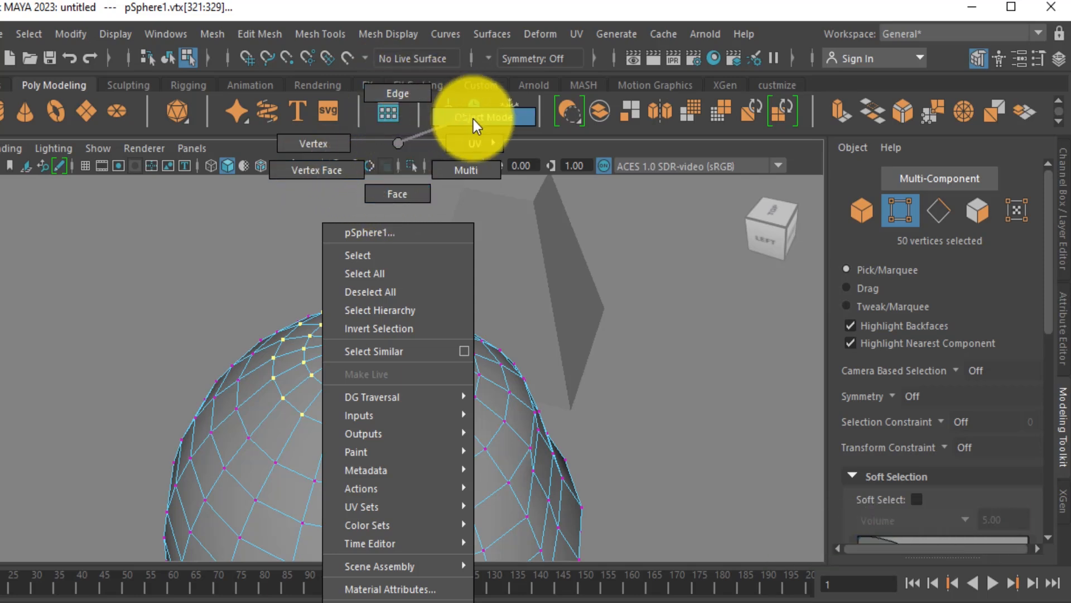
right_click_drag(473, 119, 473, 119)
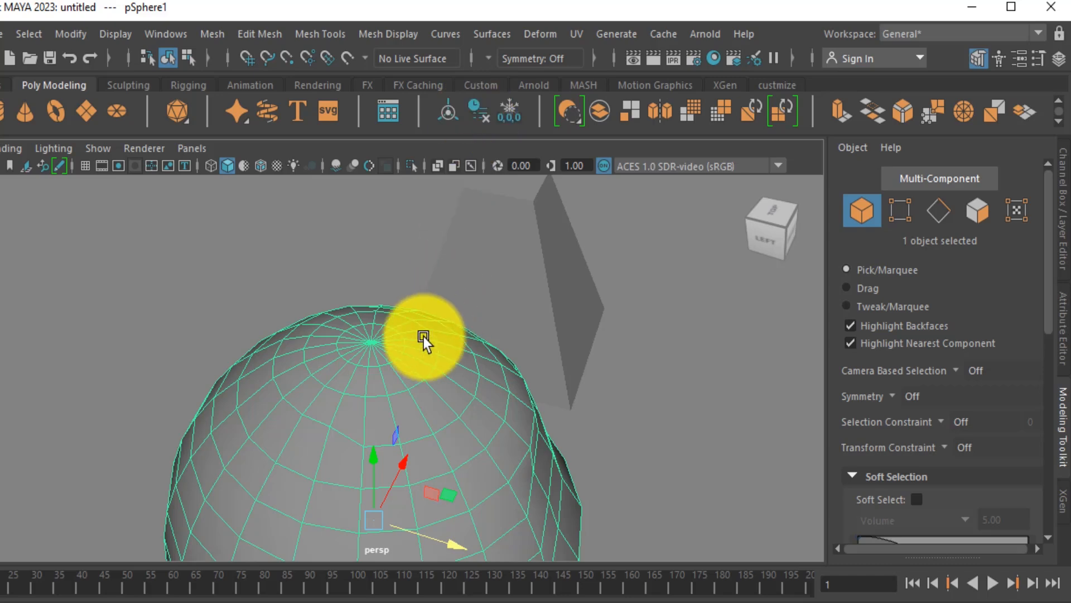
Step: Switch the sphere to face selection mode from the viewport and pick faces near its top
right_click(407, 350)
left_click(403, 194)
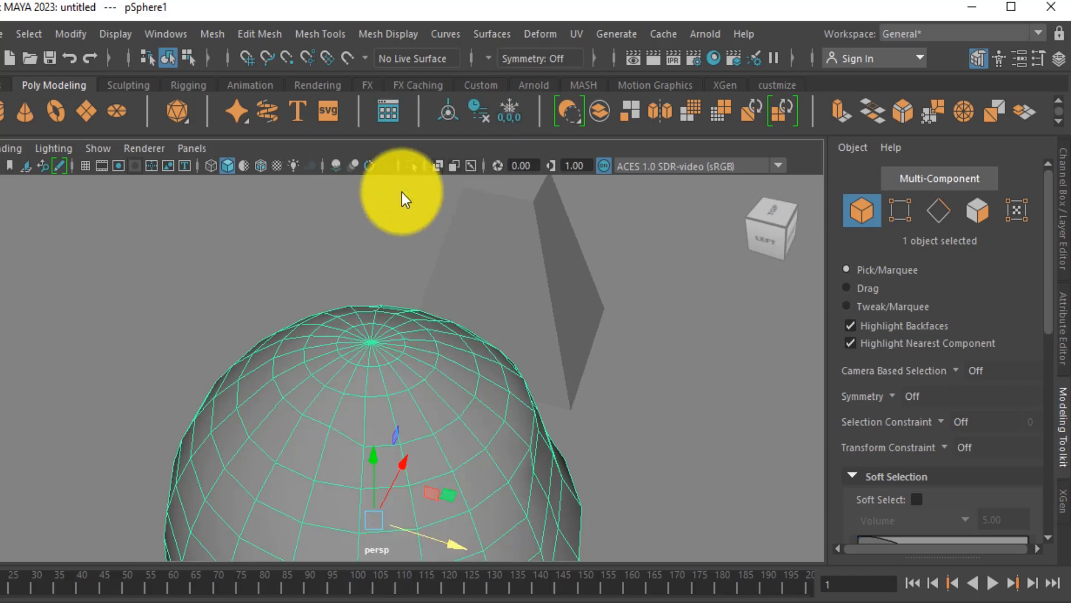
left_click(383, 422)
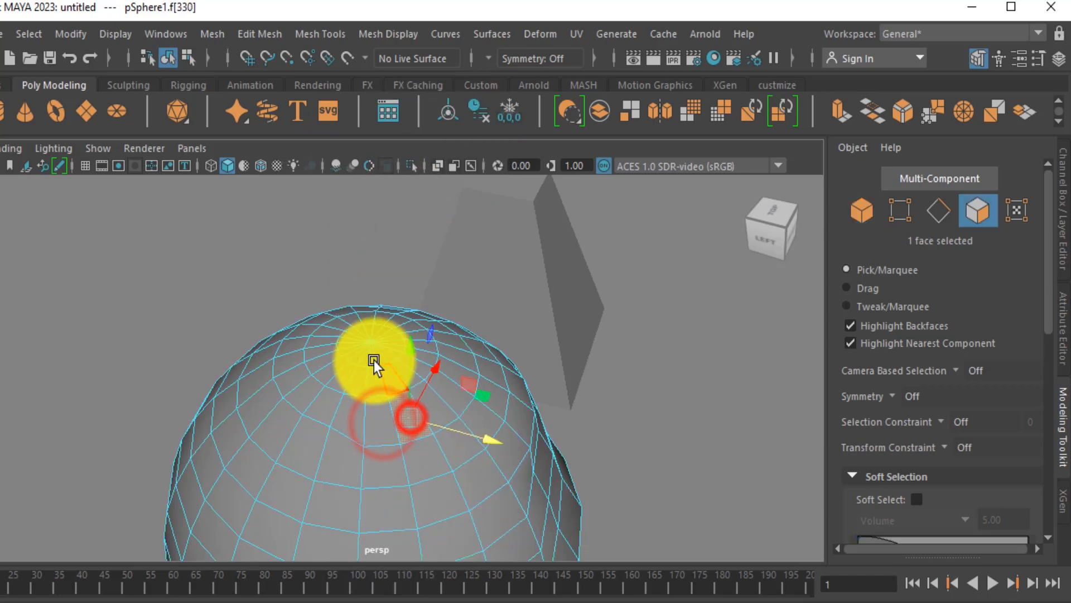
Step: Switch the sphere to multi-component mode from the viewport, select a face near its top and add an adjacent vertex
right_click(373, 350)
right_click_drag(372, 351, 448, 169)
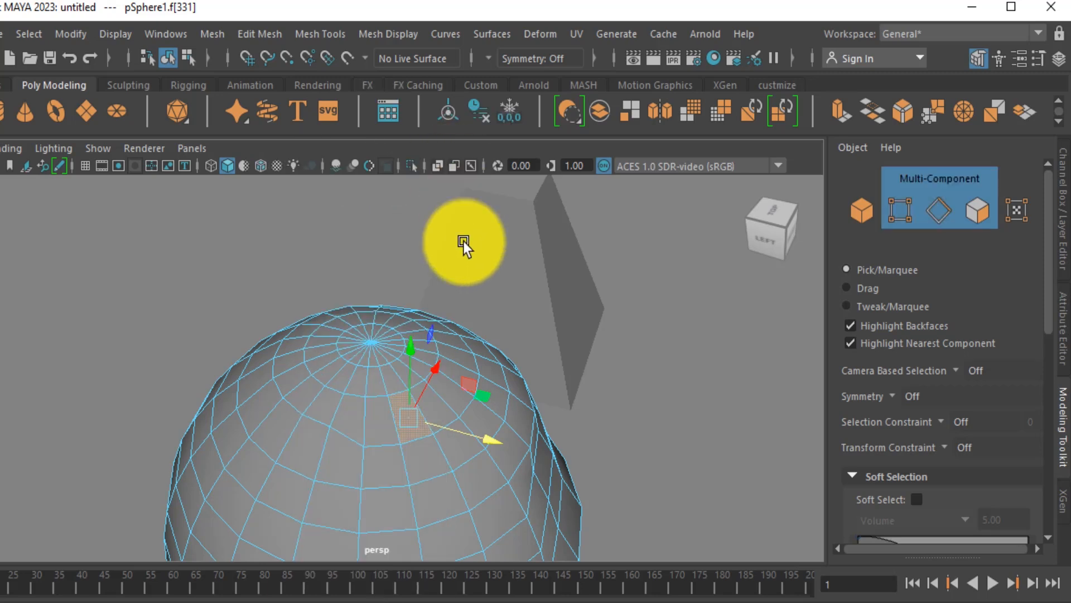
left_click(377, 469)
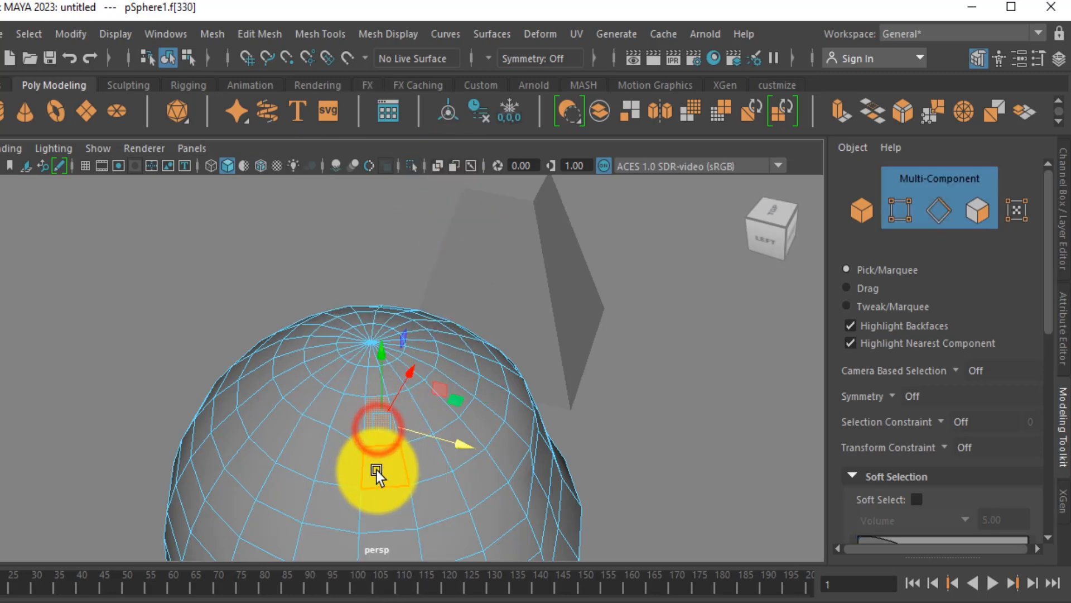
left_click(371, 423)
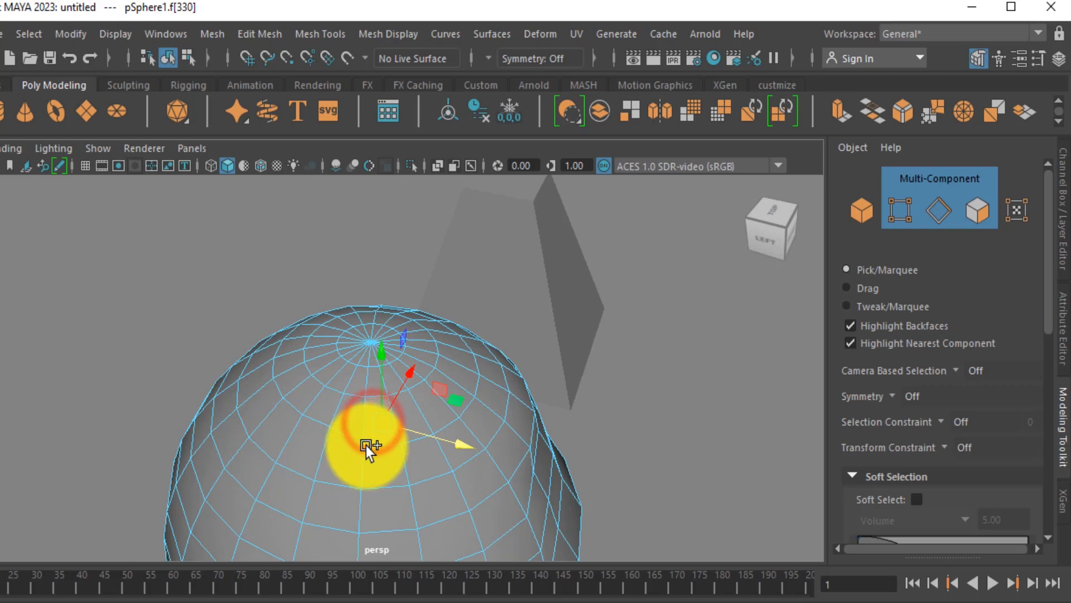
left_click(364, 446, "shift")
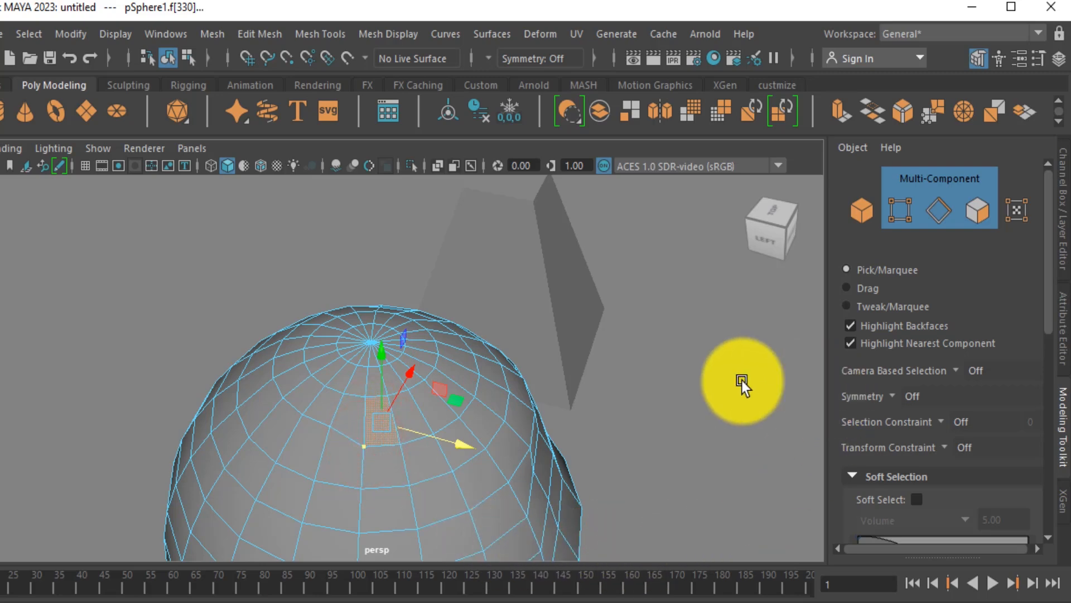
Step: Leave component selection and return the sphere to object mode
key("F8")
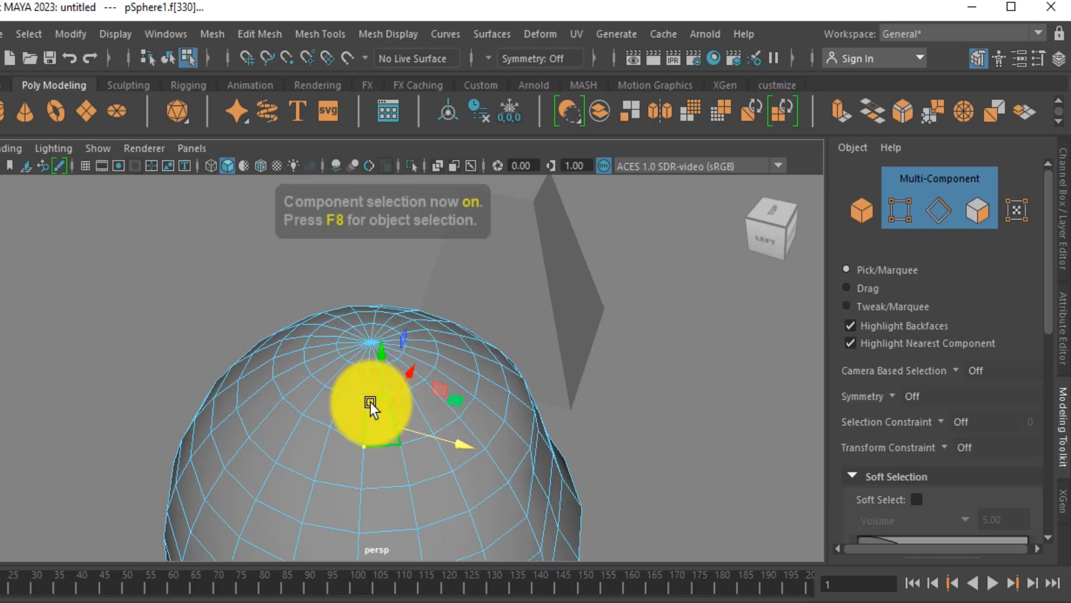
right_click_drag(441, 370, 527, 129)
left_click_drag(446, 386, 434, 395, "alt")
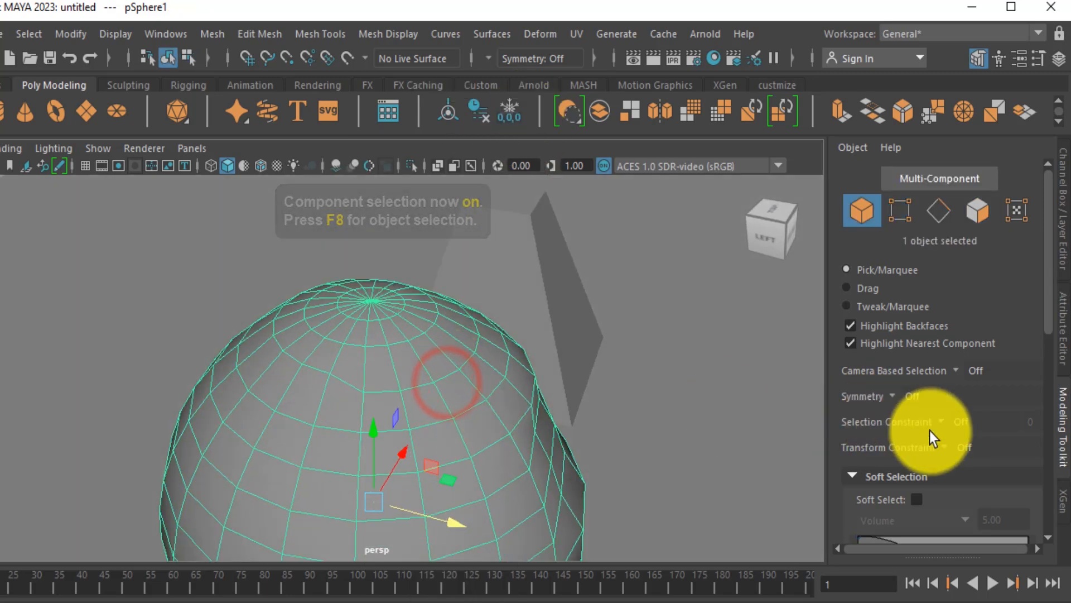
Step: Enable soft selection, switch the sphere to vertex mode and select the vertex at its top pole
scroll(936, 446, "down", 3)
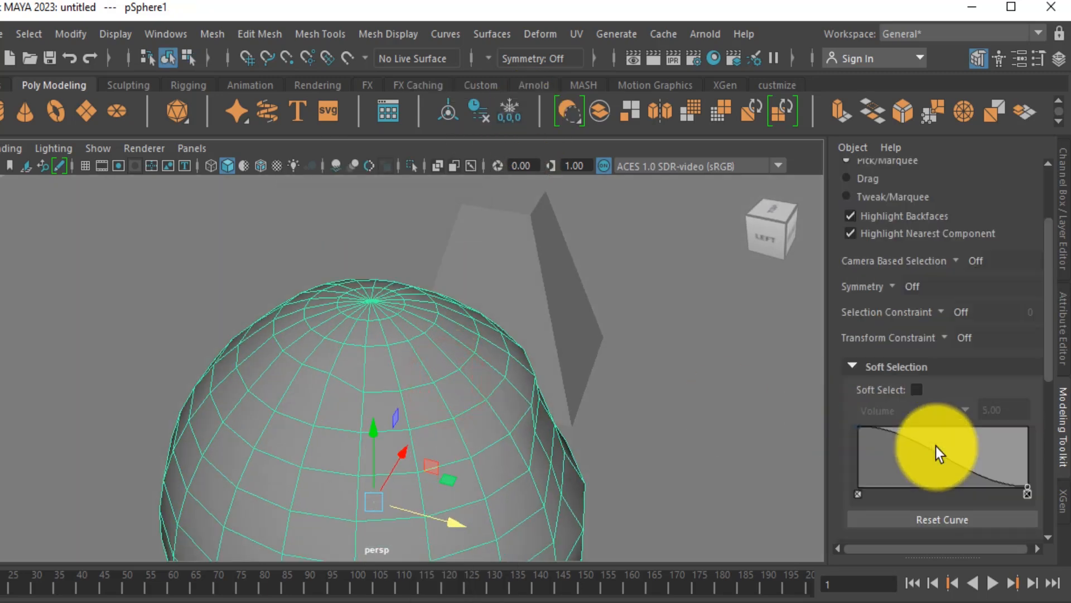
left_click(918, 390)
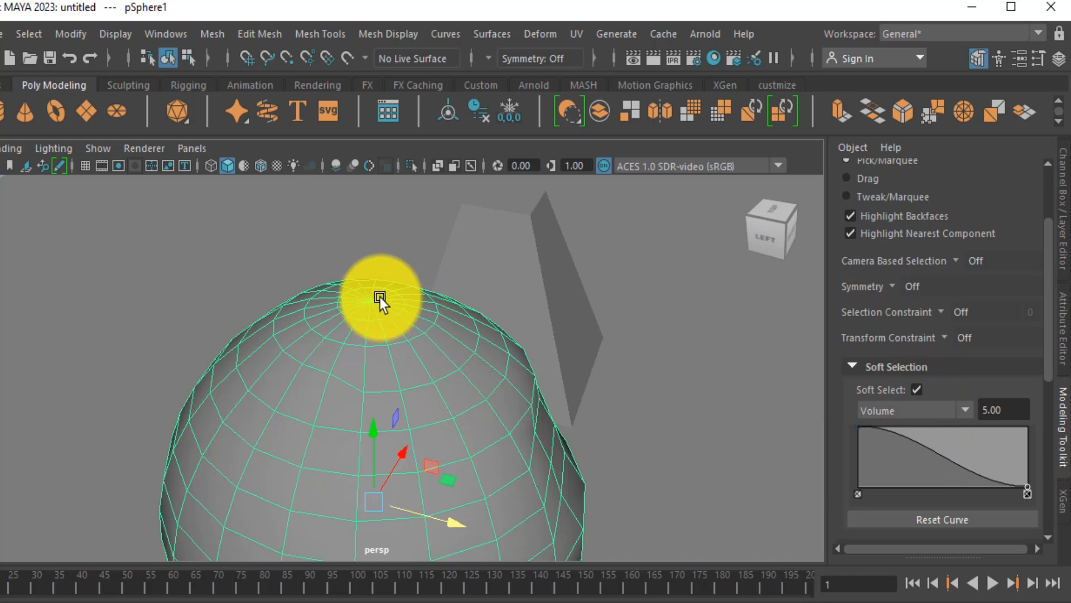
scroll(932, 307, "up", 3)
left_click(900, 211)
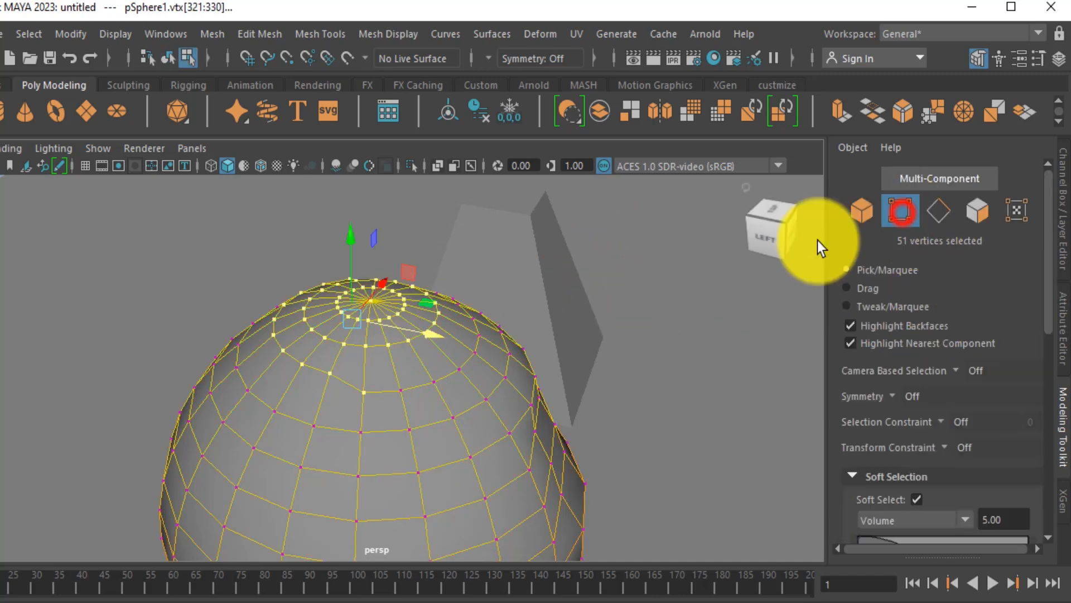
left_click(370, 304)
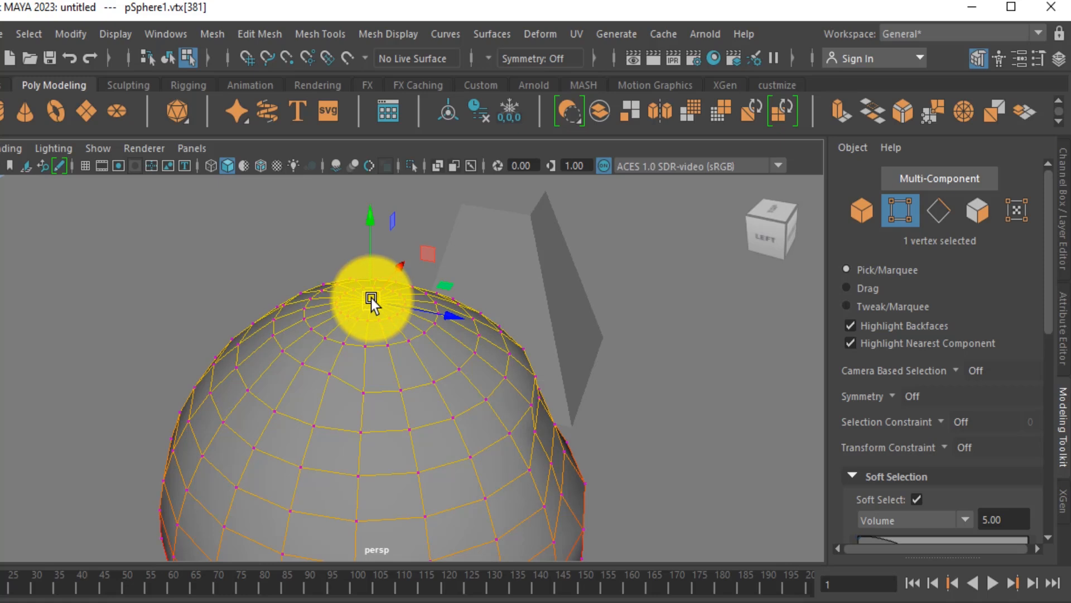
Step: Try raising the sphere's top vertex with soft selection and undo the move
scroll(282, 386, "down", 5)
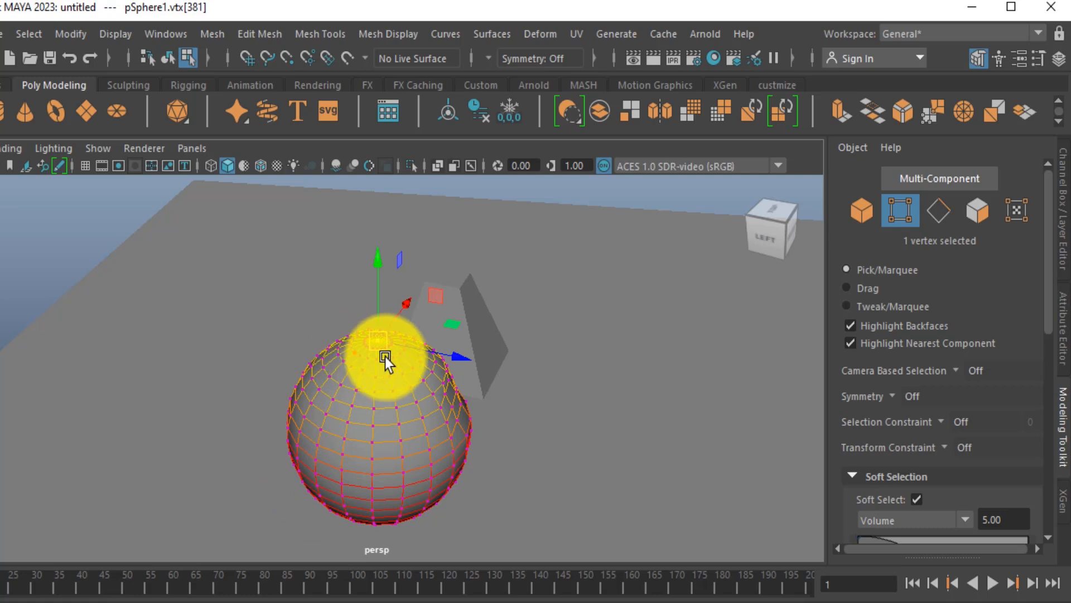
scroll(385, 357, "up", 3)
left_click_drag(378, 270, 382, 228)
key("ctrl+z")
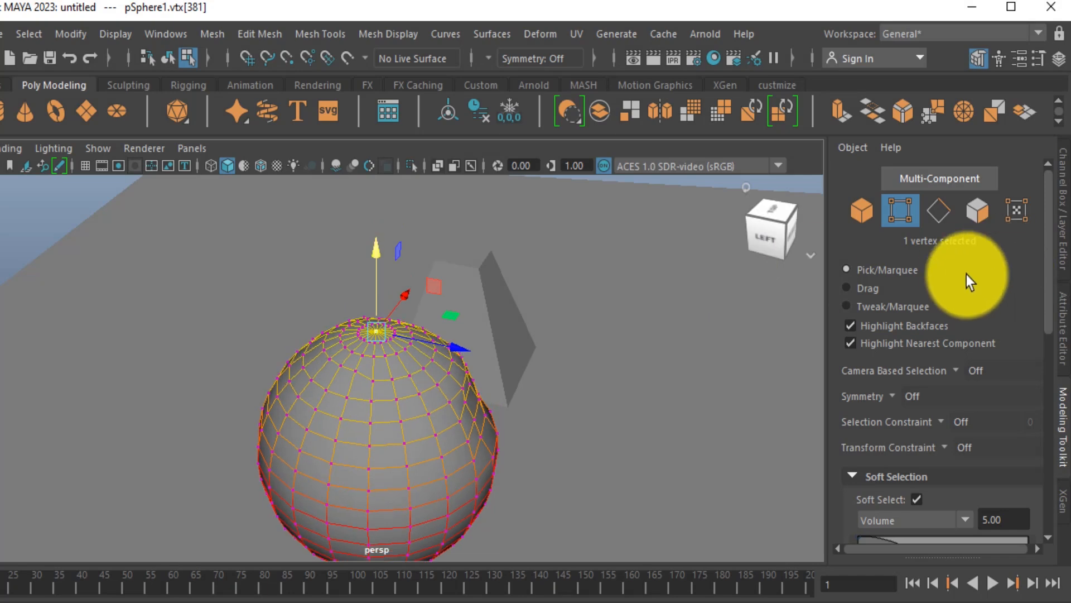
Step: Turn off soft selection and move the top vertex slightly upward on its own
left_click(916, 499)
scroll(383, 311, "up", 3)
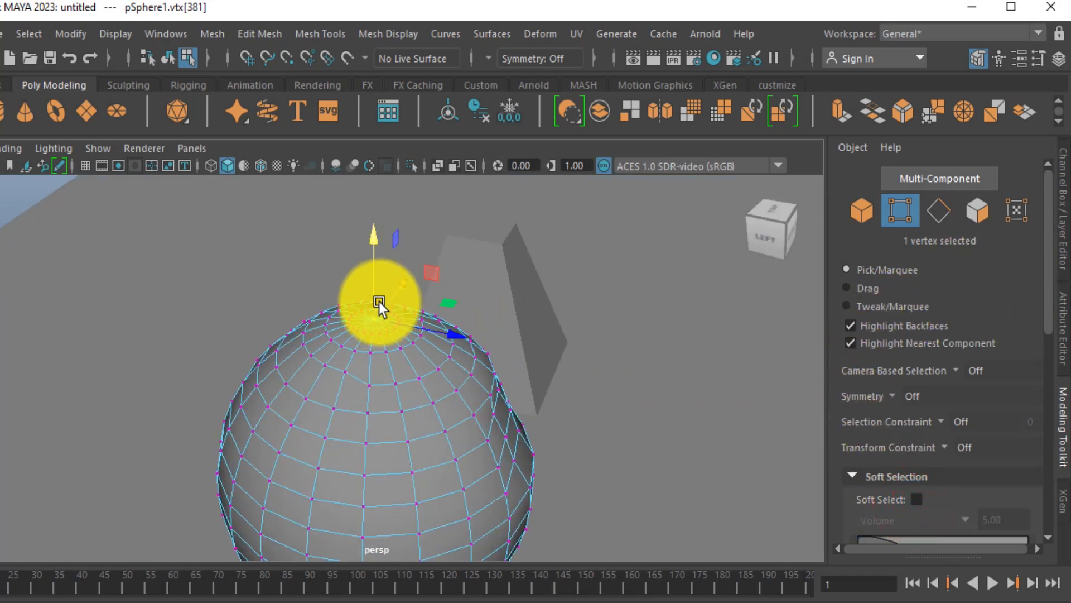
mouse_move(372, 237)
left_mouse_down()
mouse_move(376, 255)
mouse_move(383, 191)
mouse_move(383, 250)
mouse_move(382, 230)
left_mouse_up()
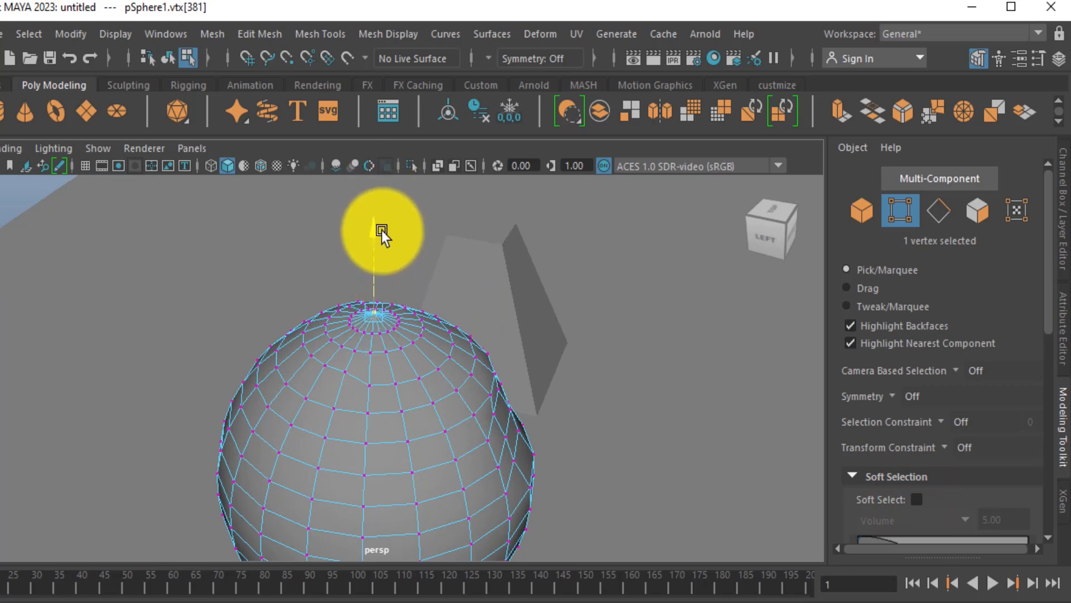
Step: Turn soft selection back on, toggling it off and on again once for comparison
left_click(917, 499)
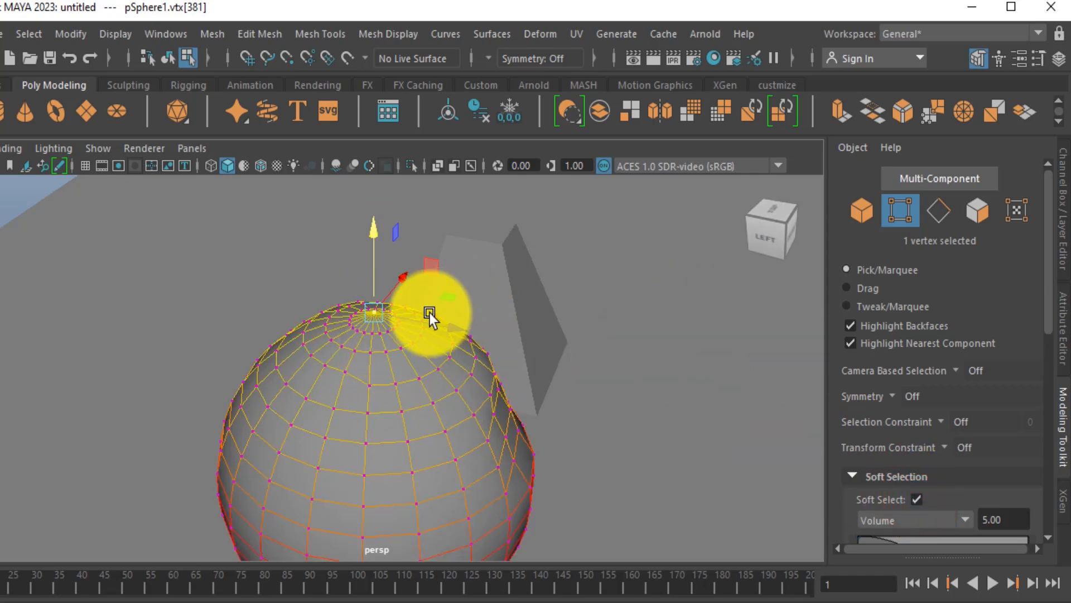
key("b")
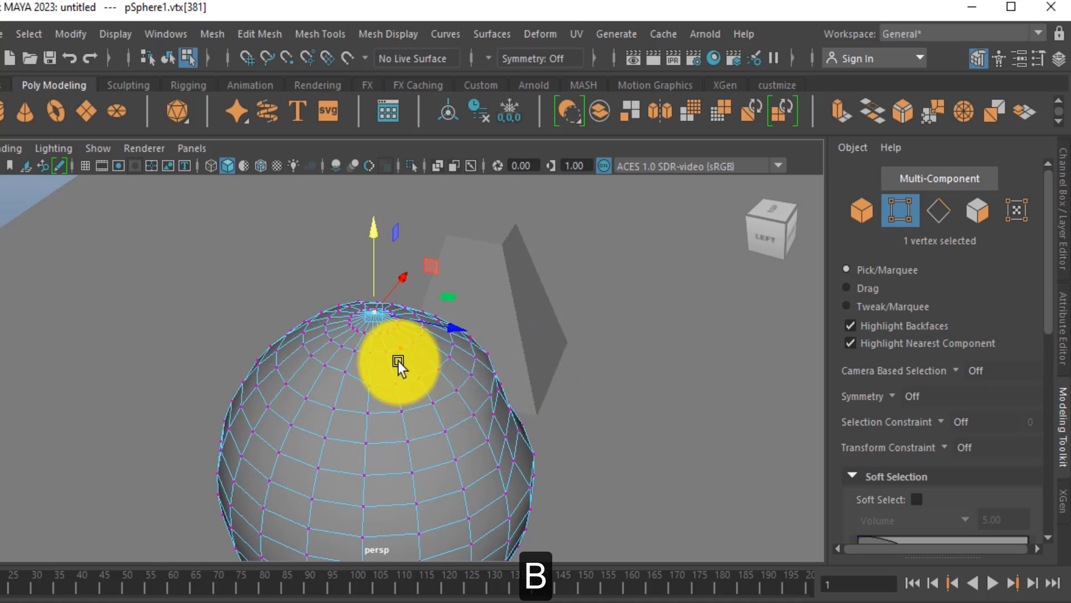
key("b")
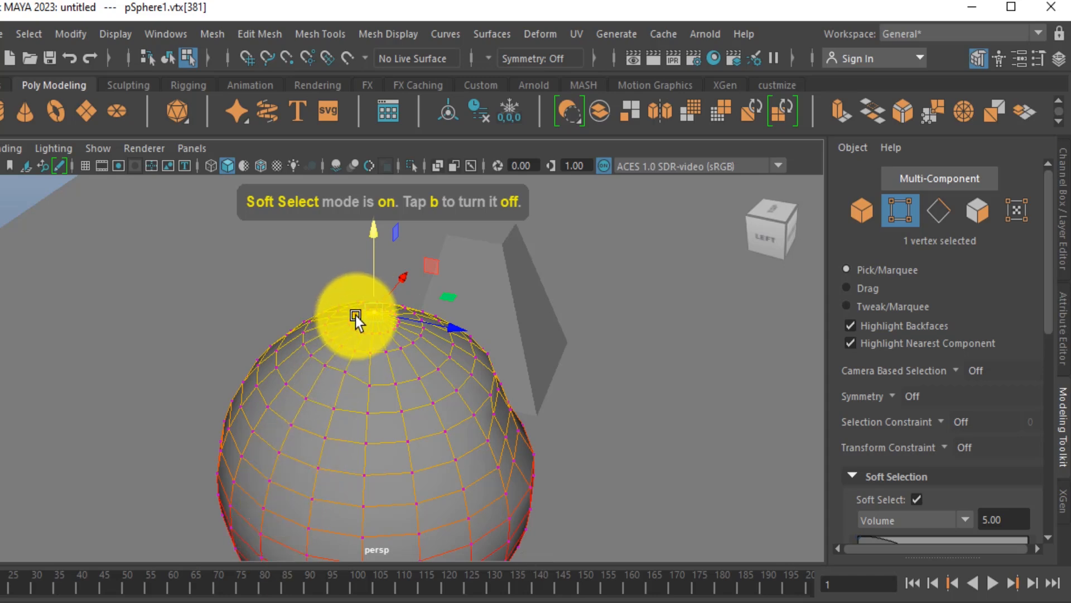
Step: Shrink the soft selection radius around the top vertex to about 1.24
left_click(1014, 519)
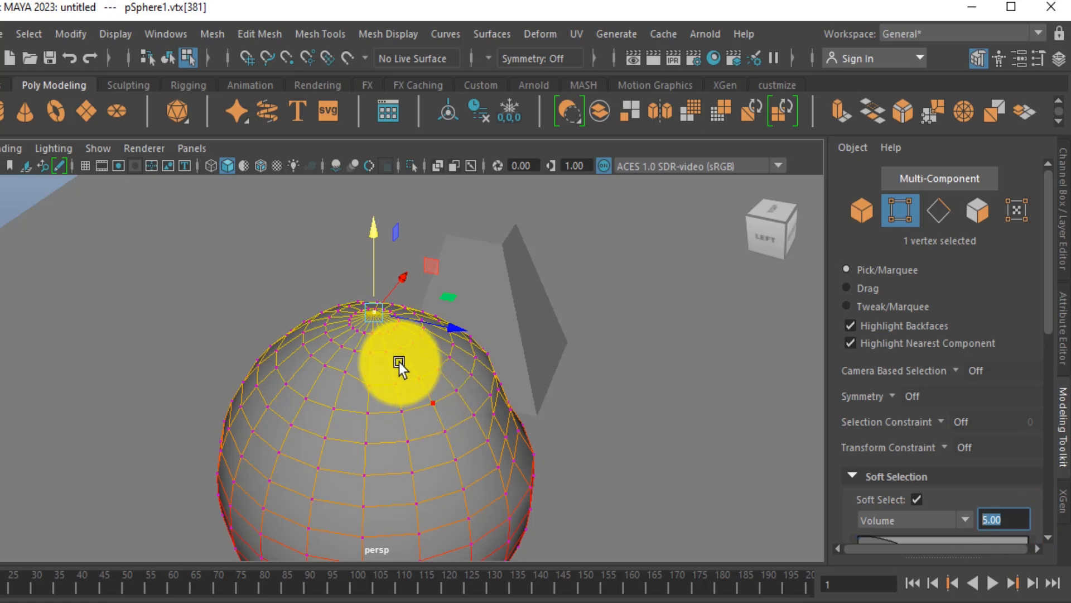
left_click(377, 314)
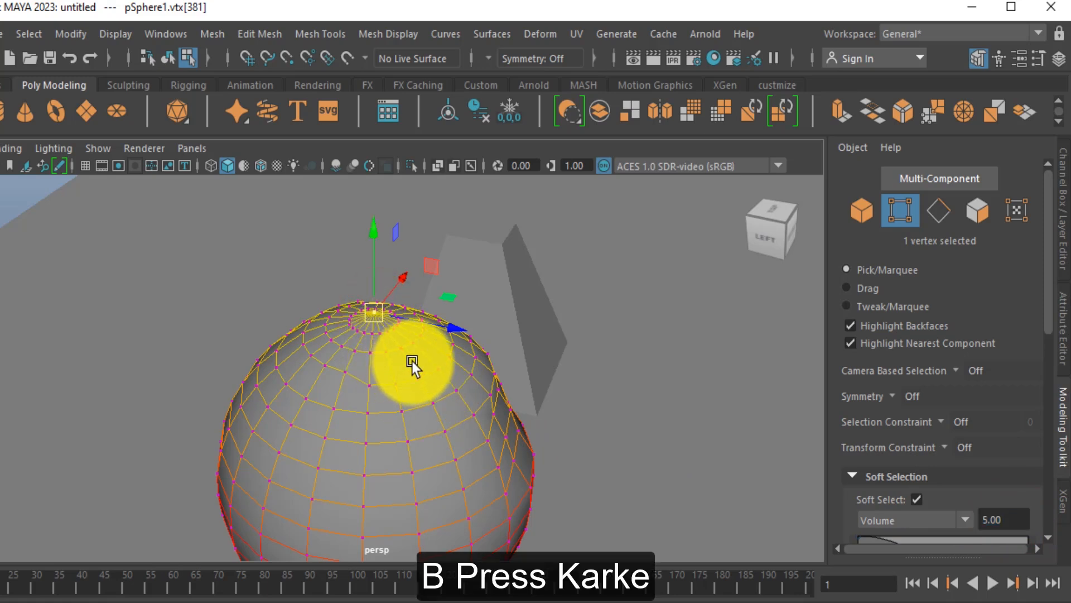
key("b")
left_click_drag(411, 360, 209, 346)
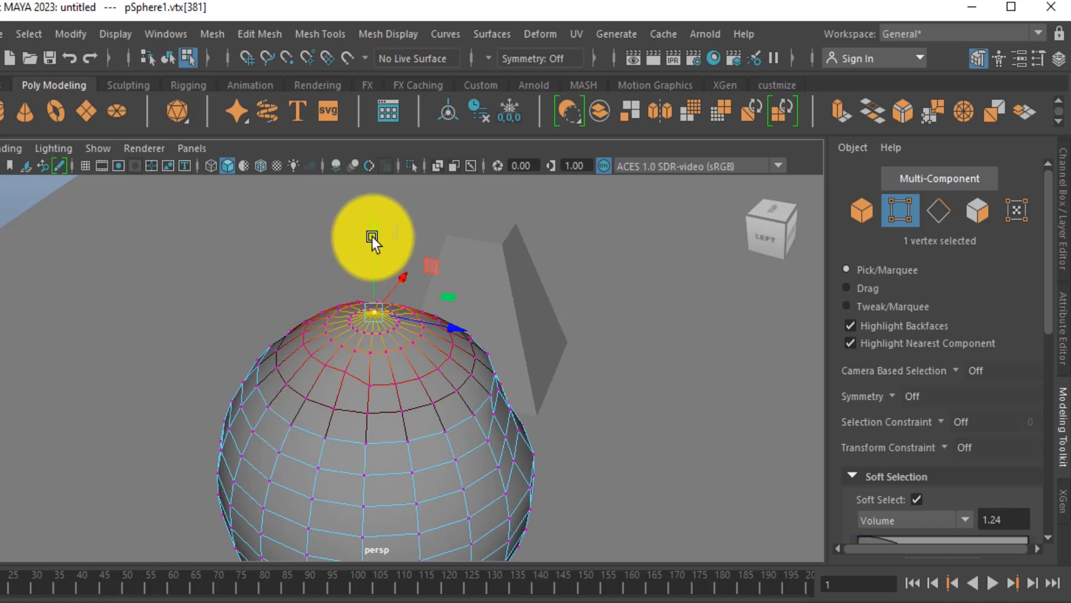
Step: Push the top vertex down to hollow out the sphere, deepening it with the soft selection radius widened to about 1.61
left_click_drag(373, 236, 356, 339)
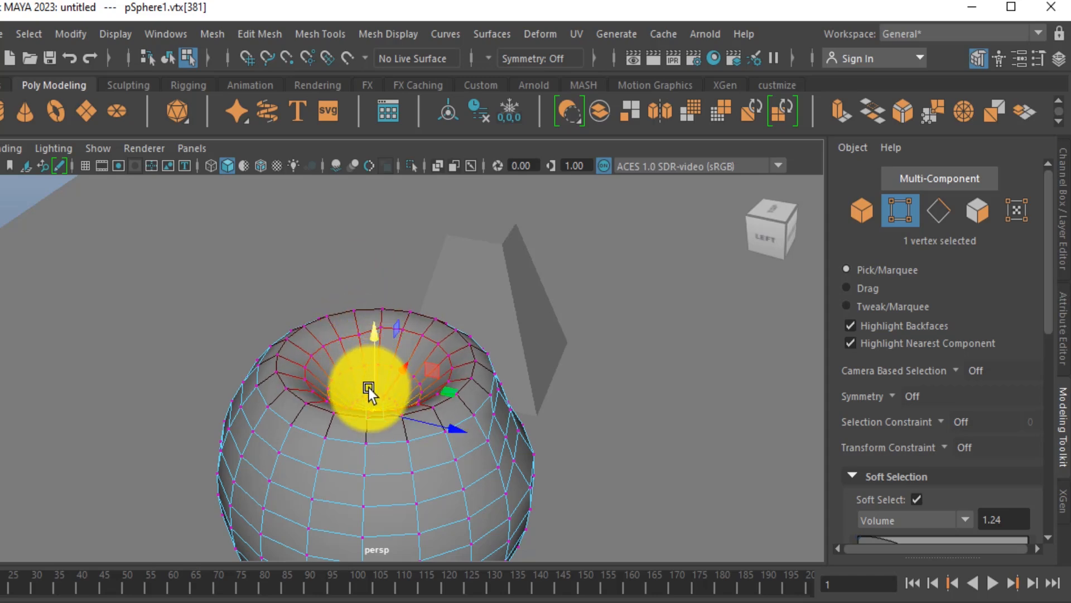
key("b")
left_click_drag(368, 389, 404, 387)
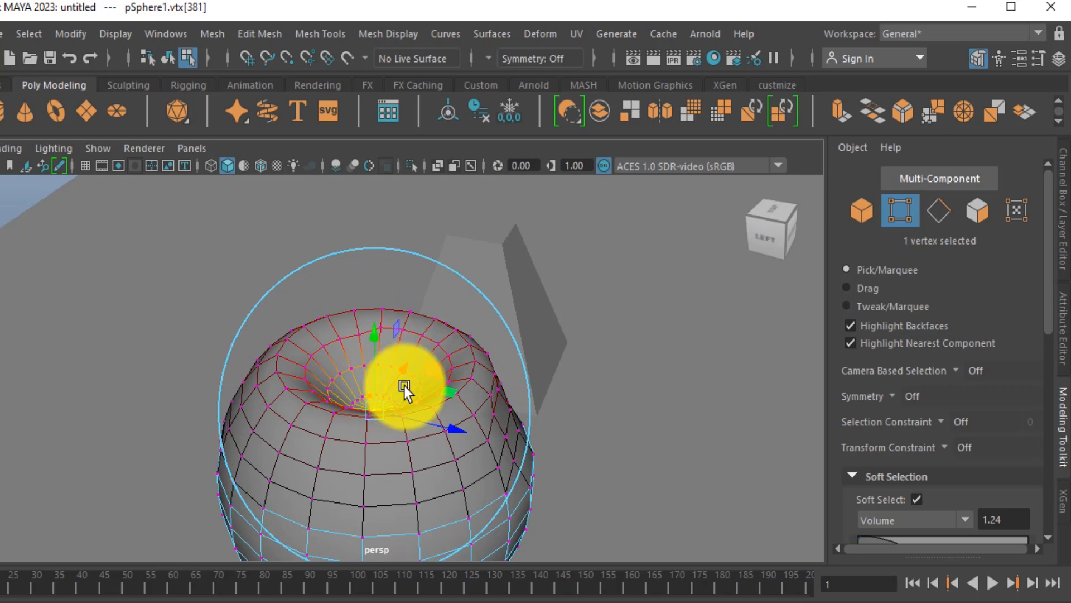
left_click_drag(374, 339, 407, 302)
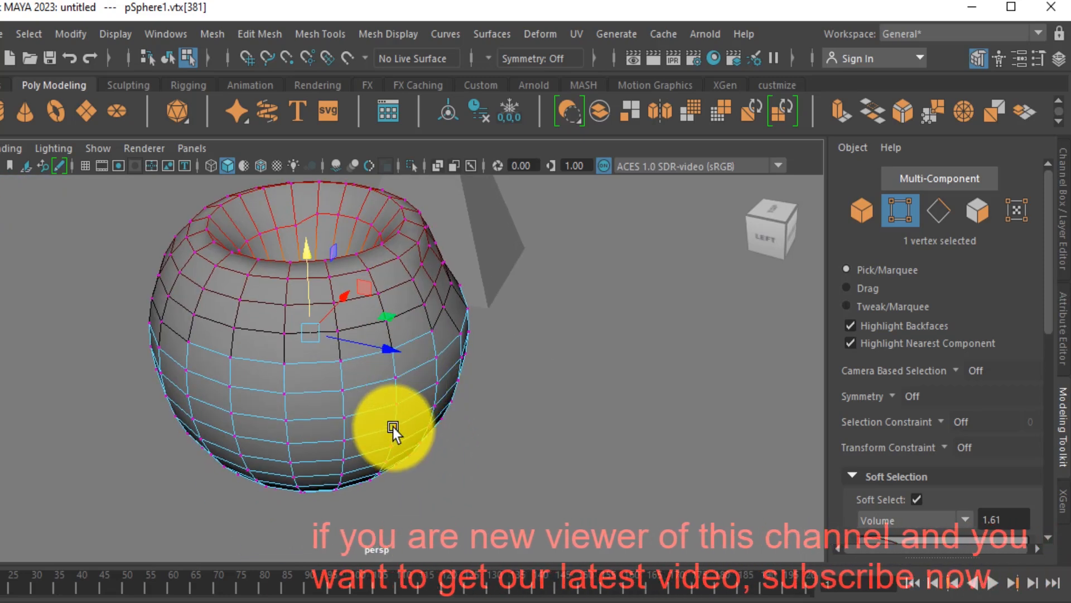
Step: Select a vertex on the sphere's lower side and pull it outward and partly back using a soft selection radius of about 1.15
left_click(393, 427)
left_click_drag(393, 463, 386, 370, "alt")
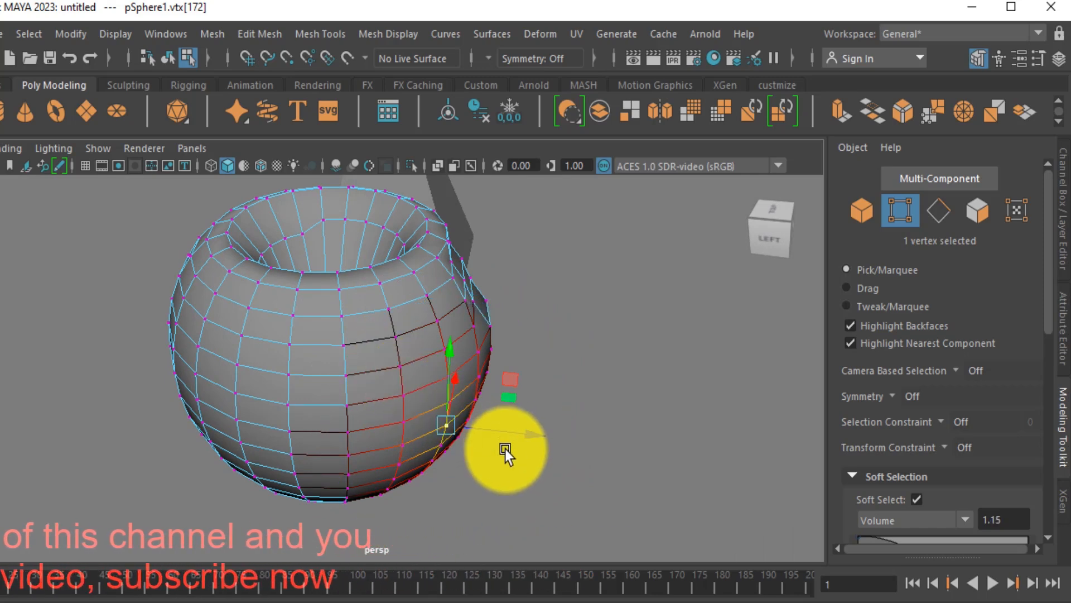
left_click_drag(504, 449, 481, 444, "alt")
left_click_drag(434, 477, 478, 476, "alt")
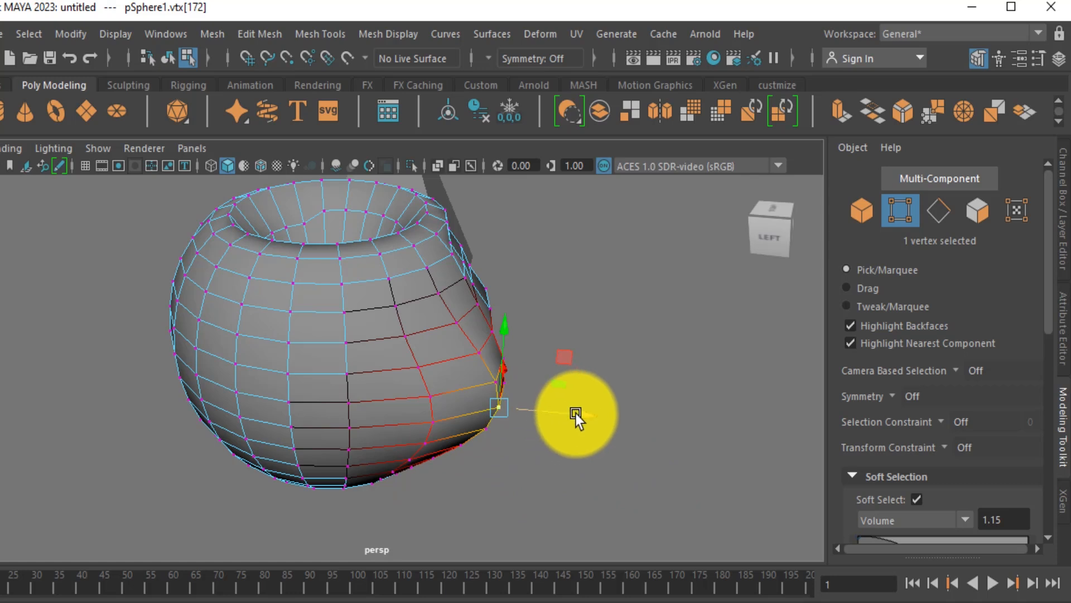
mouse_move(578, 413)
left_mouse_down()
mouse_move(539, 405)
mouse_move(552, 405)
left_mouse_up()
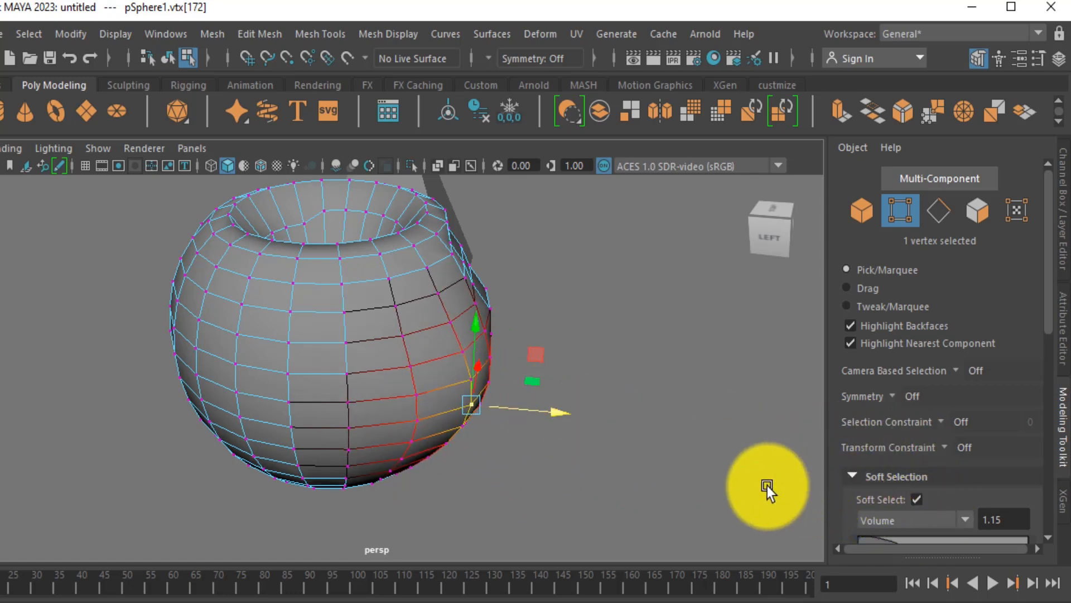
Step: Turn off soft selection and push the lower side vertex slightly inward on its own
key("b")
mouse_move(555, 411)
left_mouse_down()
mouse_move(635, 418)
mouse_move(528, 410)
mouse_move(576, 413)
mouse_move(543, 413)
left_mouse_up()
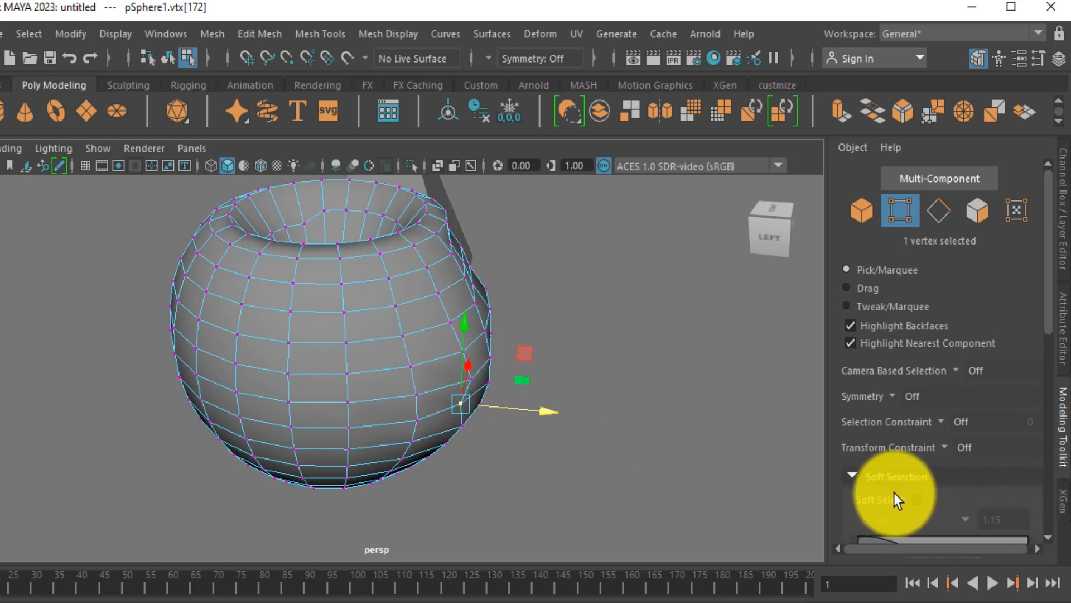
Step: Collapse the Soft Selection settings and return the sphere to object mode
scroll(896, 493, "down", 4)
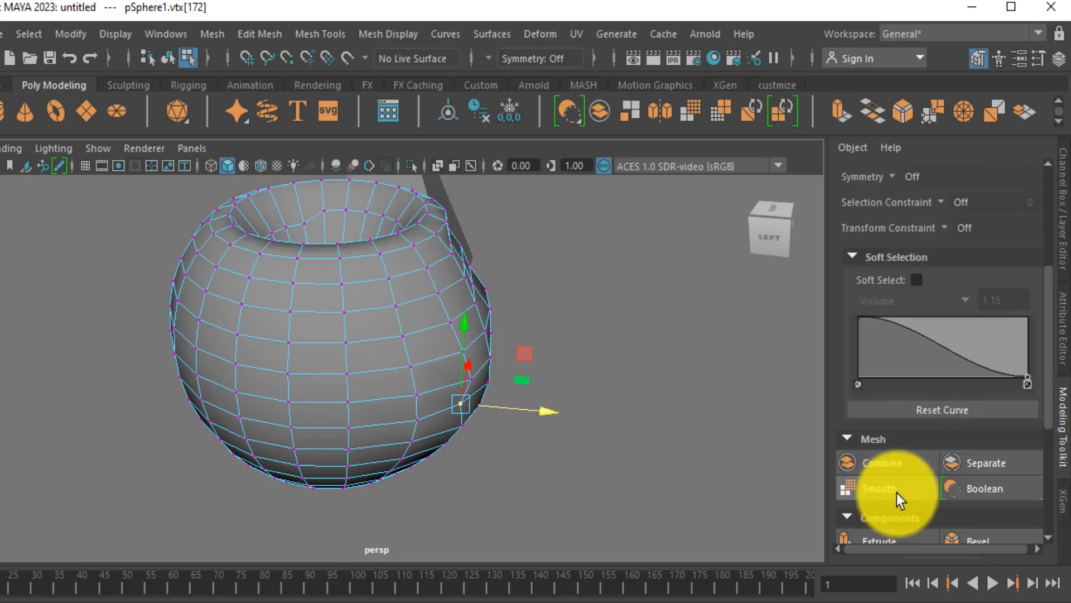
left_click(855, 256)
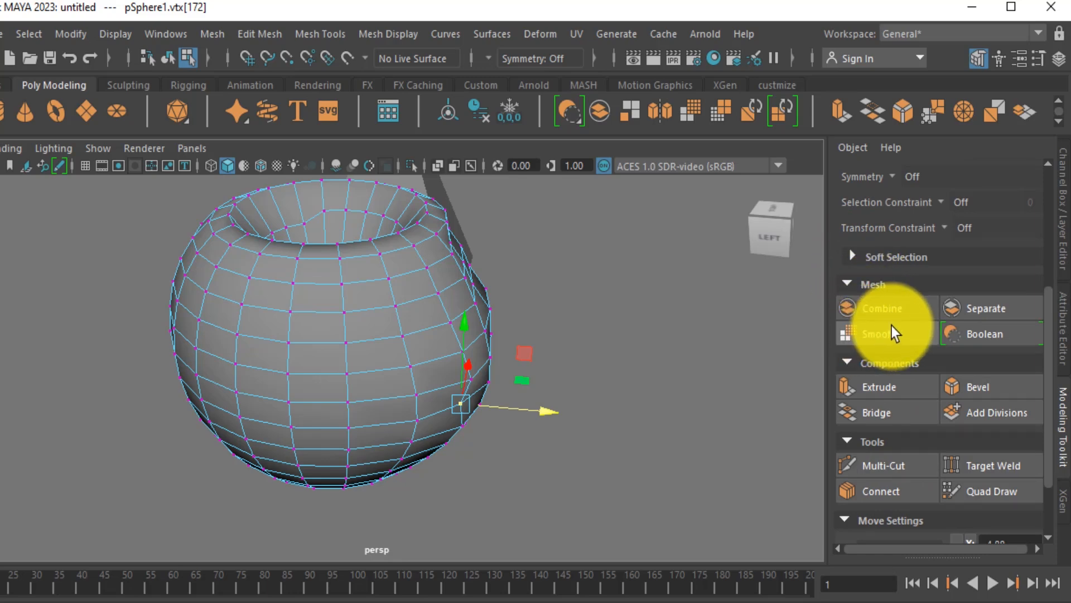
left_click_drag(426, 404, 400, 367, "alt")
right_click_drag(400, 367, 458, 120)
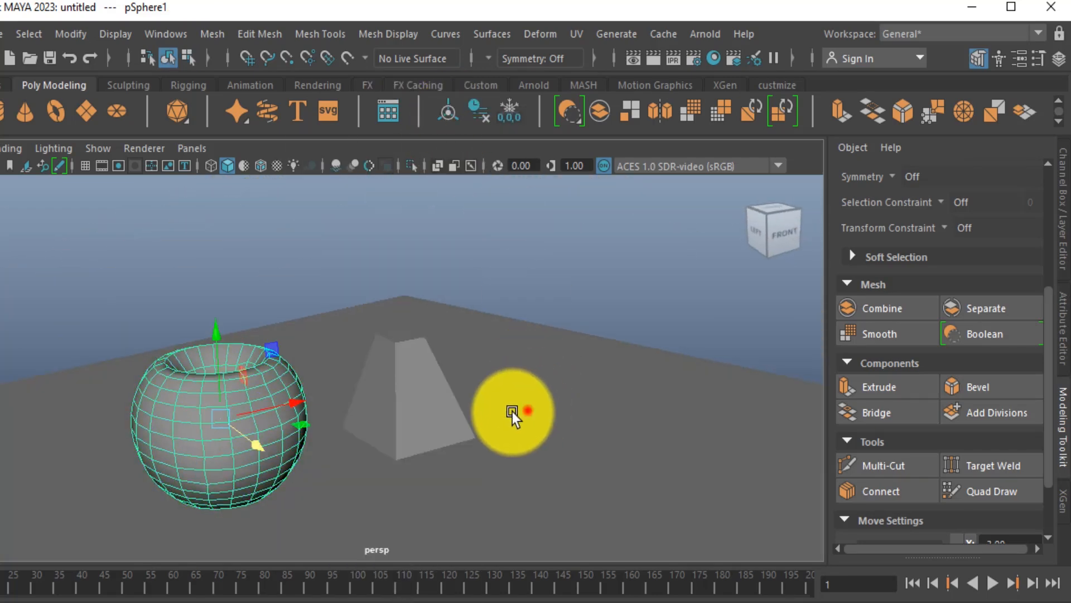
Step: Duplicate the tapered cube and move the copy along the X axis, clear of the original
left_click_drag(524, 412, 463, 397, "alt")
left_click(460, 395)
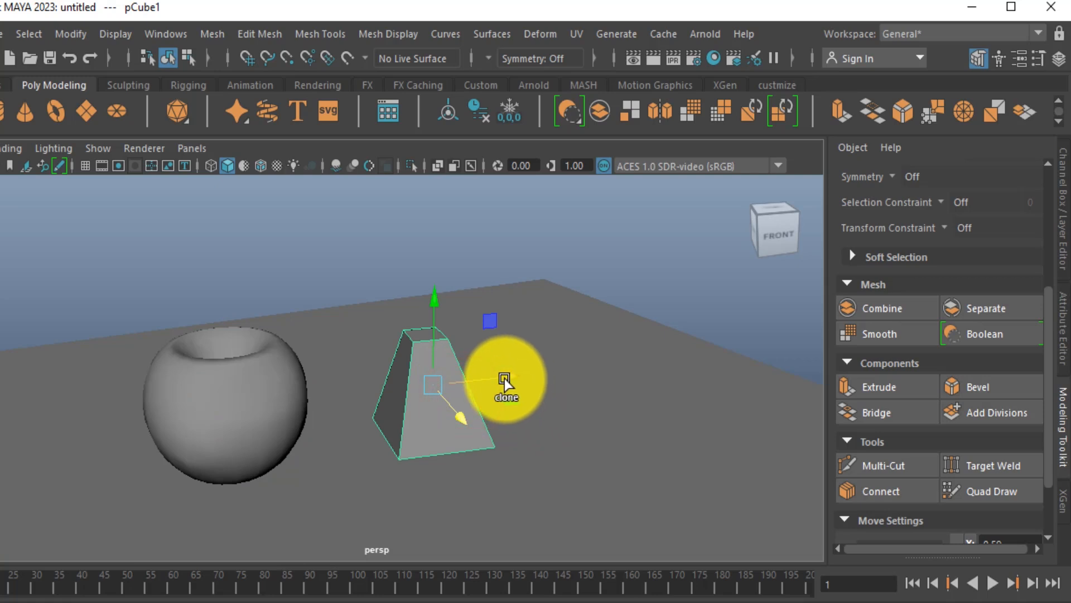
key("ctrl+d")
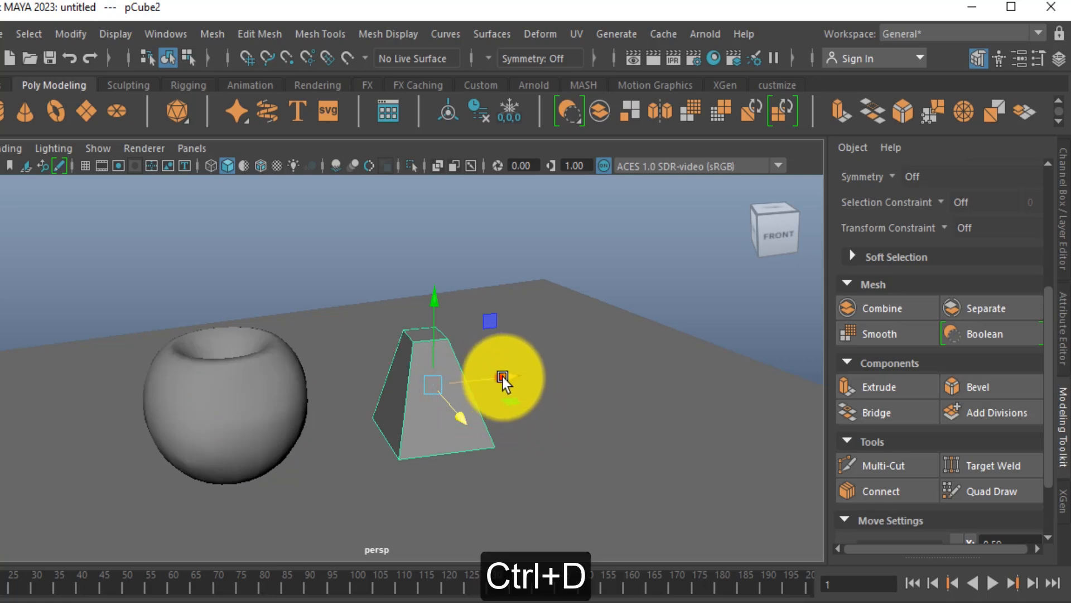
left_click_drag(503, 376, 658, 355)
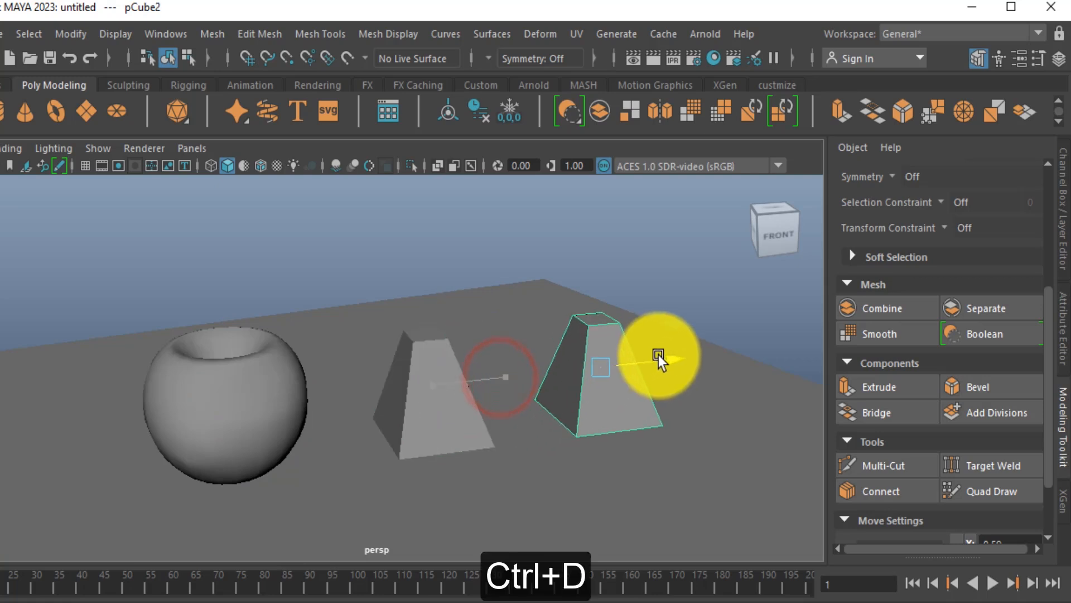
Step: Check that the two tapered cubes select separately, select both and combine them into one mesh
left_click(449, 425)
left_click(464, 246)
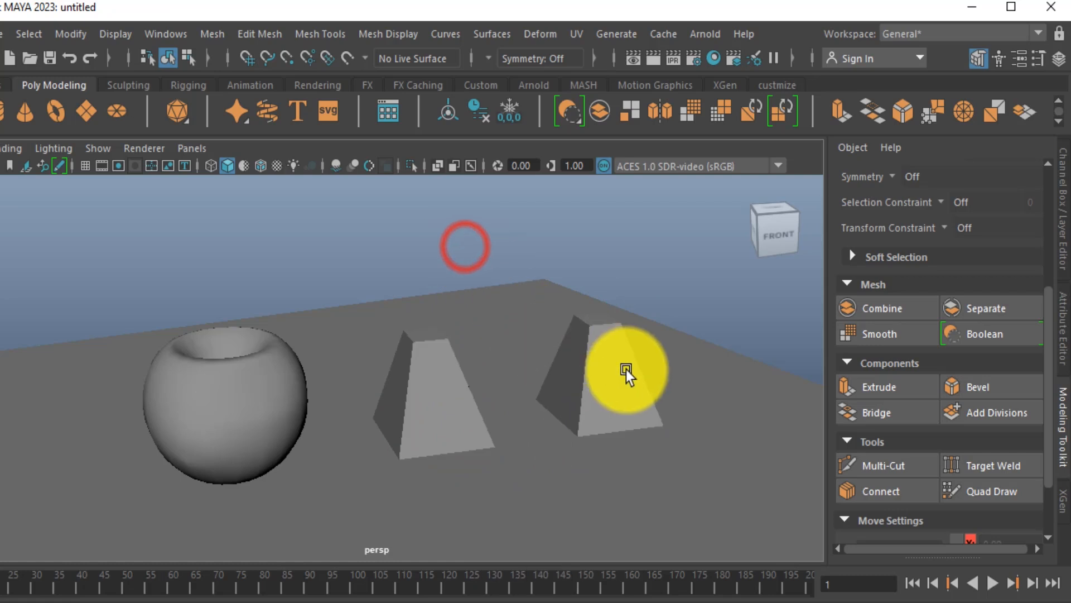
left_click(626, 370)
left_click(441, 430)
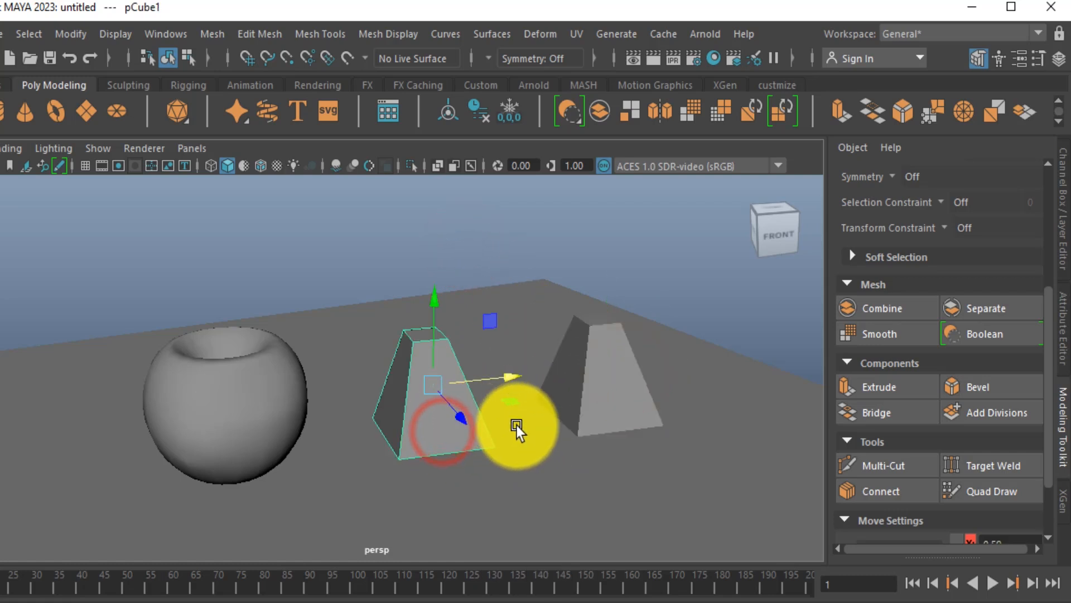
left_click(607, 367)
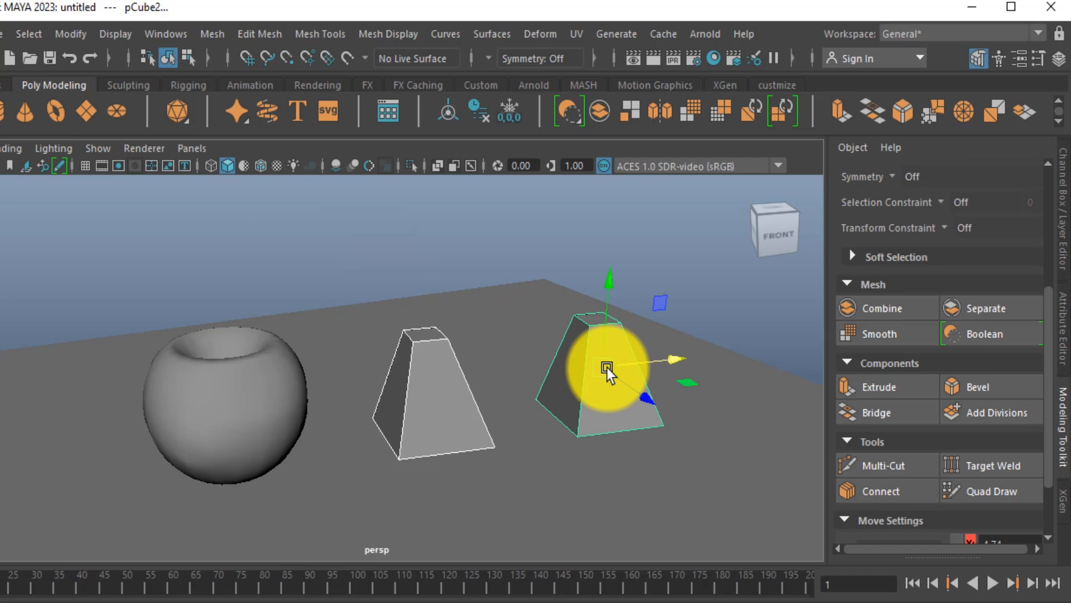
left_click(889, 314)
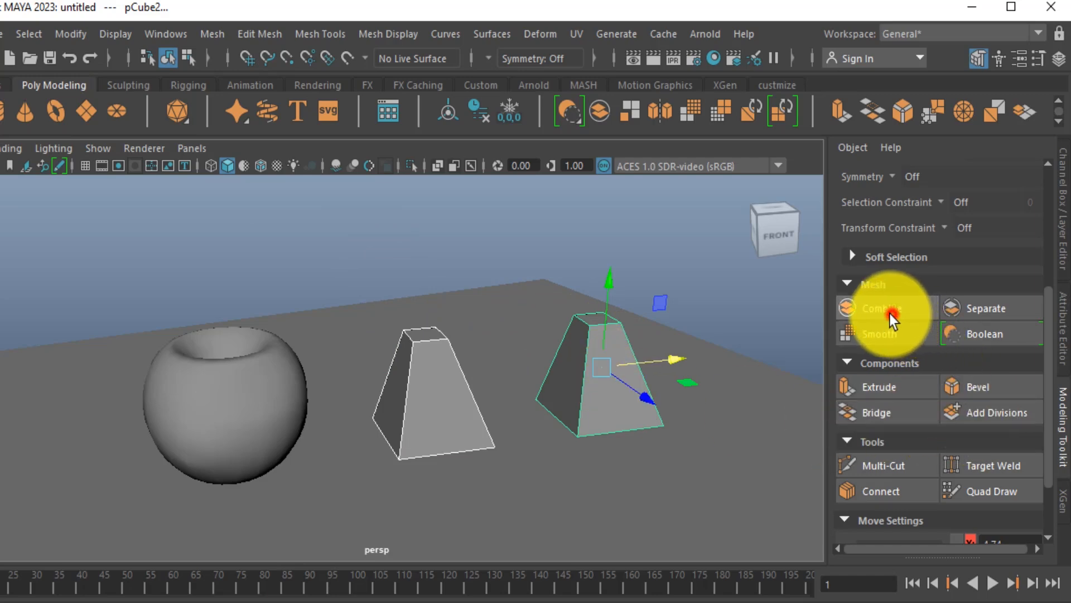
Step: Select the combined cubes as a single mesh and move it slightly along the vertical axis
left_click(402, 259)
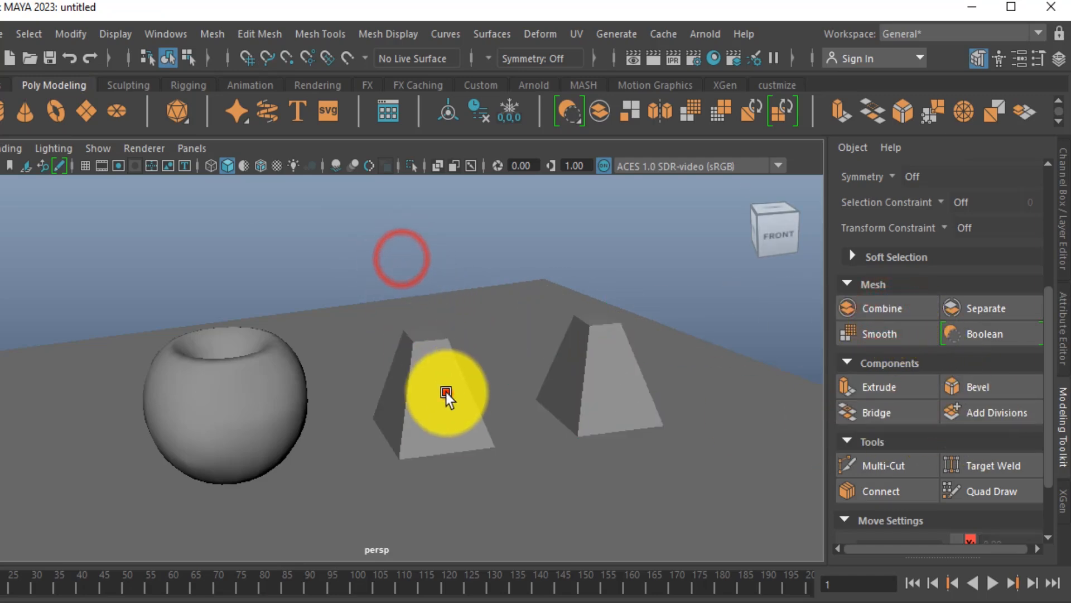
left_click(446, 393)
mouse_move(529, 290)
left_mouse_down()
mouse_move(533, 243)
mouse_move(540, 288)
mouse_move(530, 297)
left_mouse_up()
left_click_drag(550, 394, 520, 389, "alt")
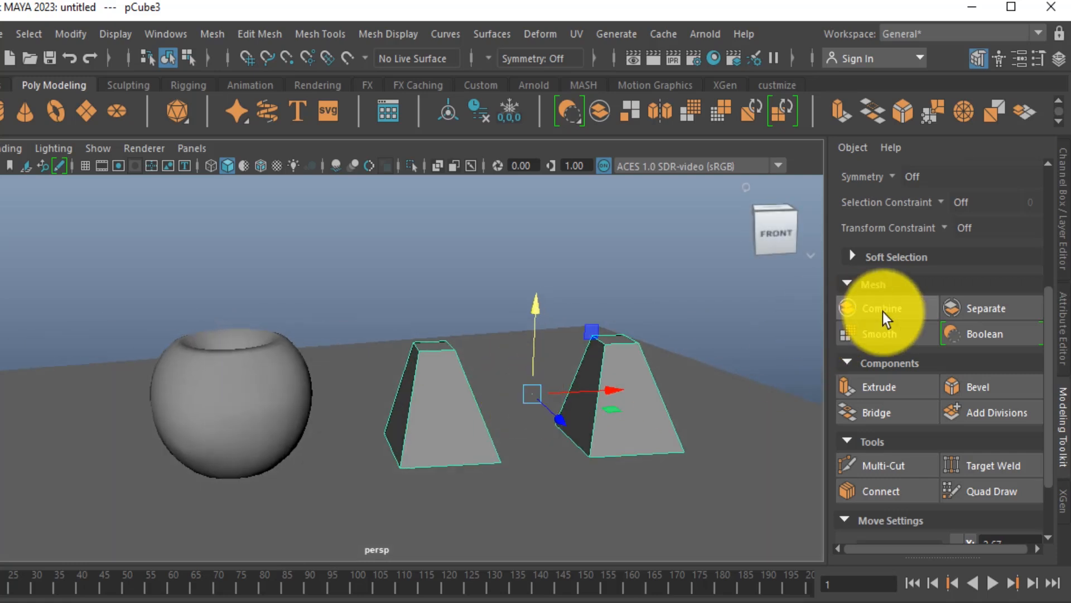
Step: Select the combined mesh again and separate it into its individual cubes
left_click(557, 271)
left_click_drag(584, 378, 523, 395, "alt")
left_click(418, 415)
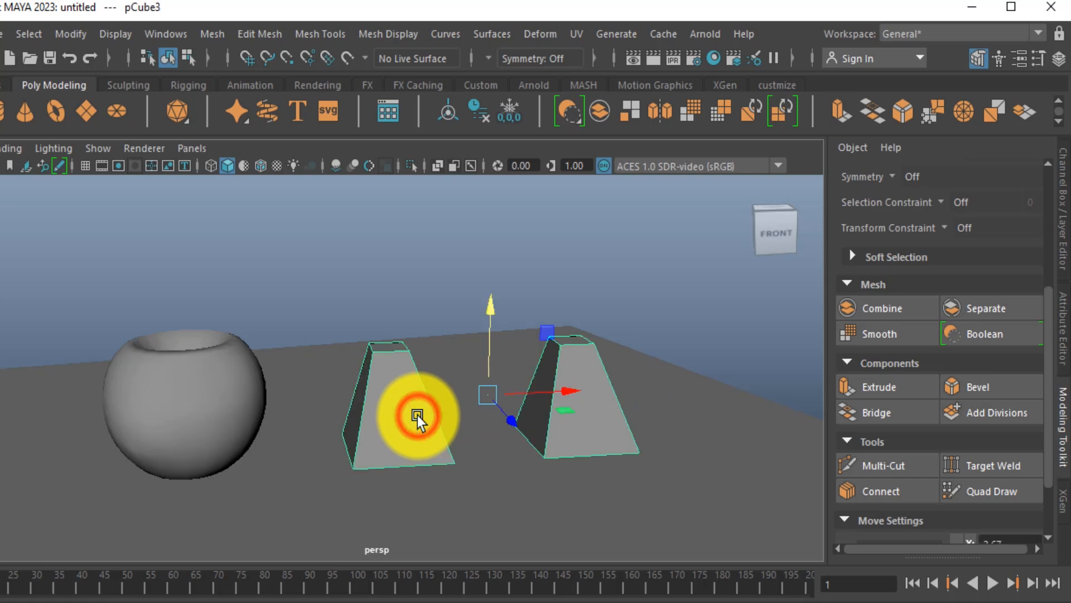
left_click(976, 313)
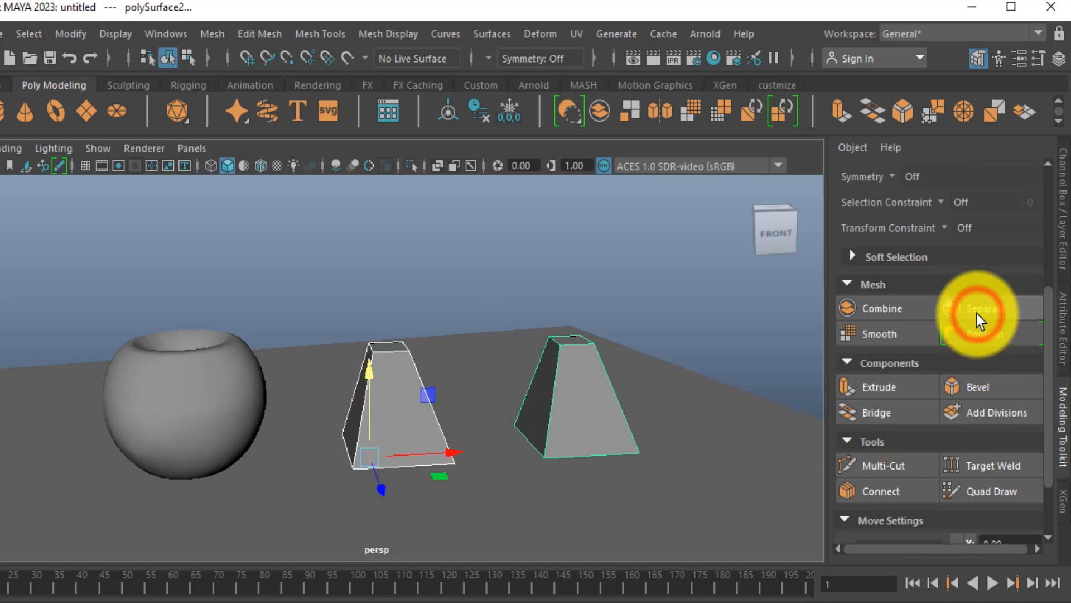
Step: Select the two separated tapered cubes in turn to check that each one is an independent object
left_click(562, 404)
left_click(464, 286)
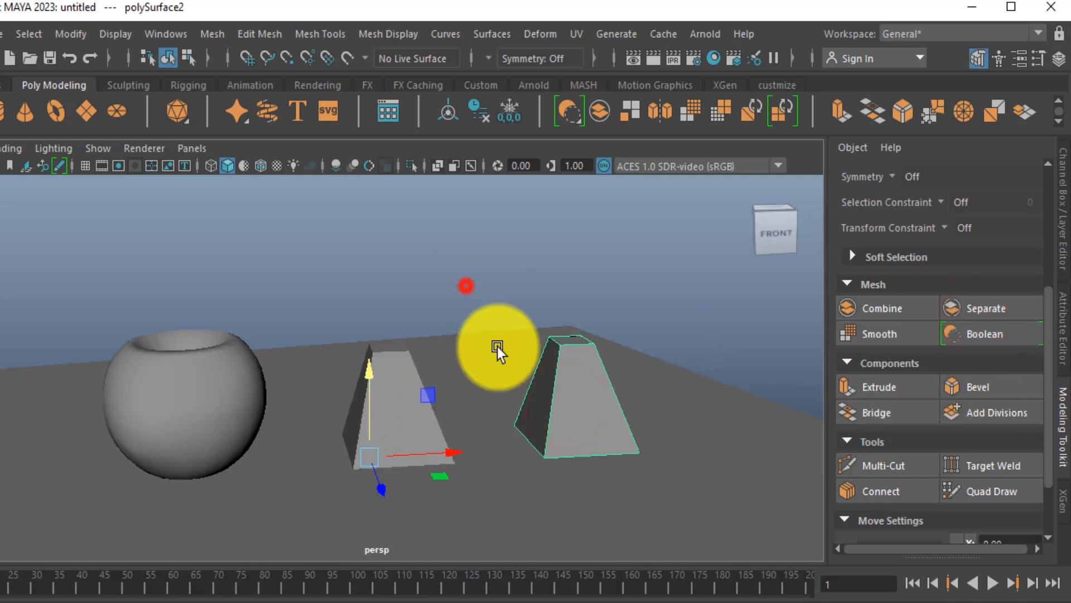
left_click(550, 398)
left_click(387, 370)
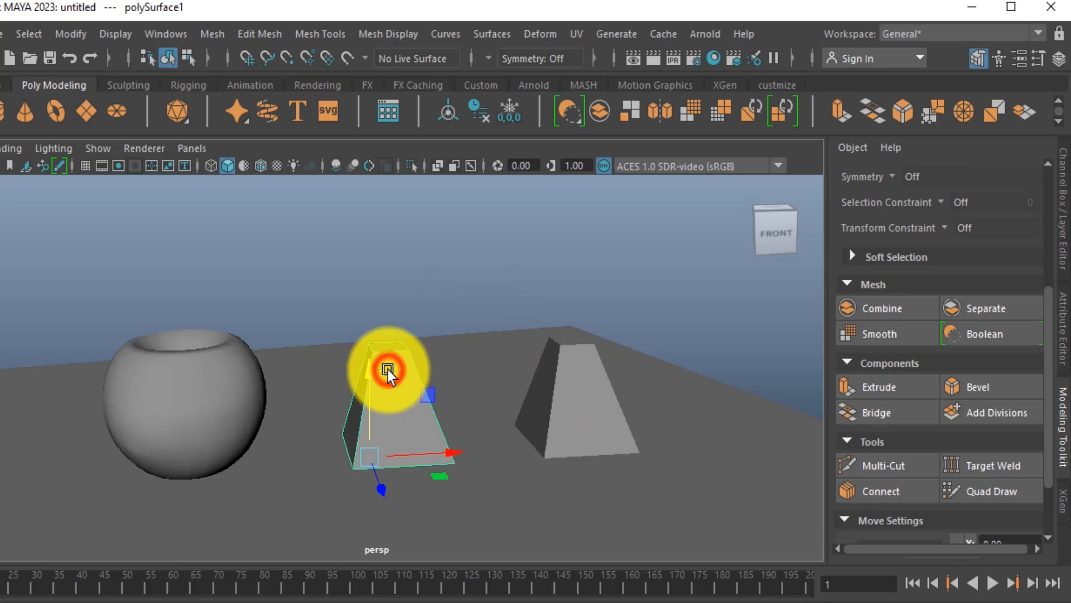
left_click(573, 372)
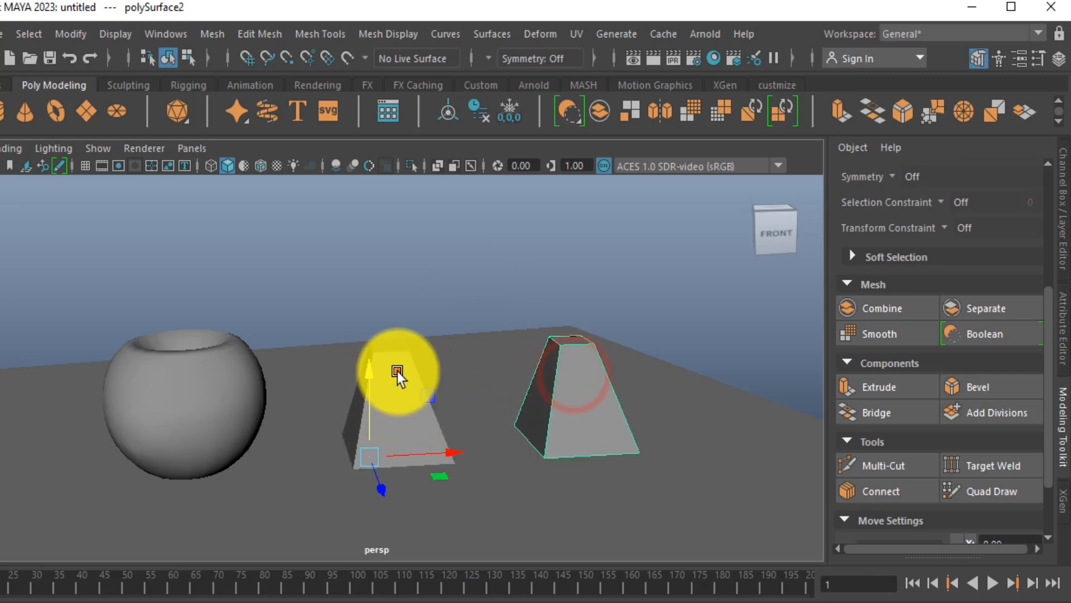
left_click(397, 371)
left_click(611, 414)
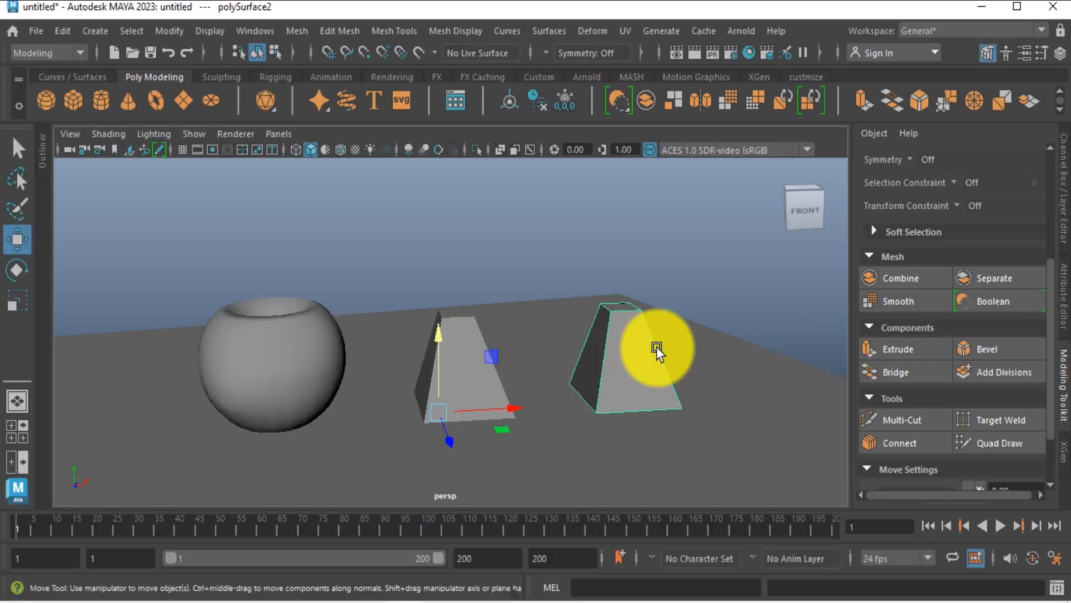
left_click(611, 367)
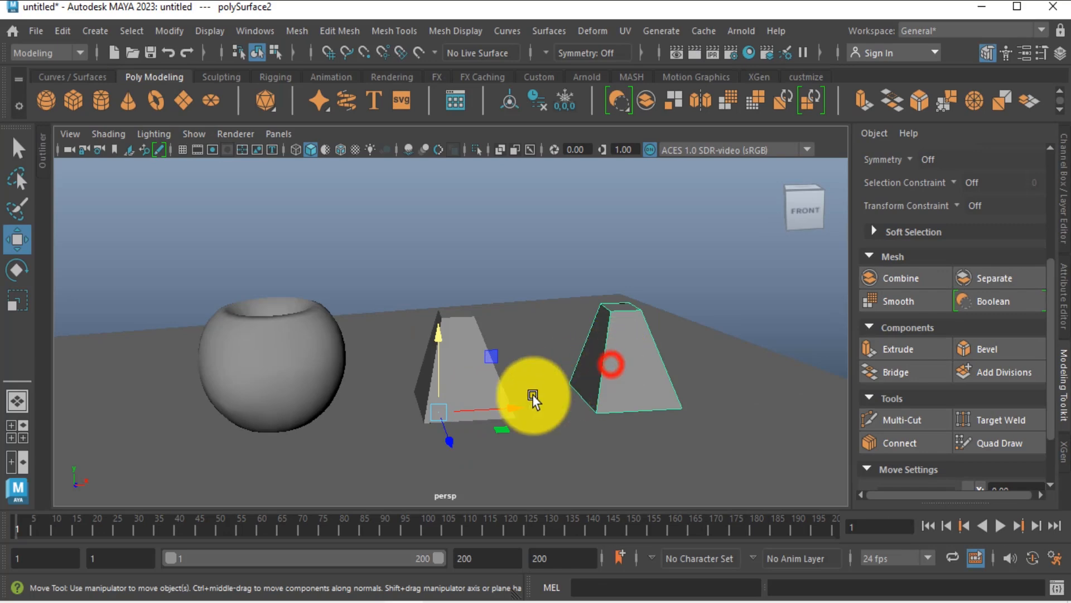
left_click(454, 358)
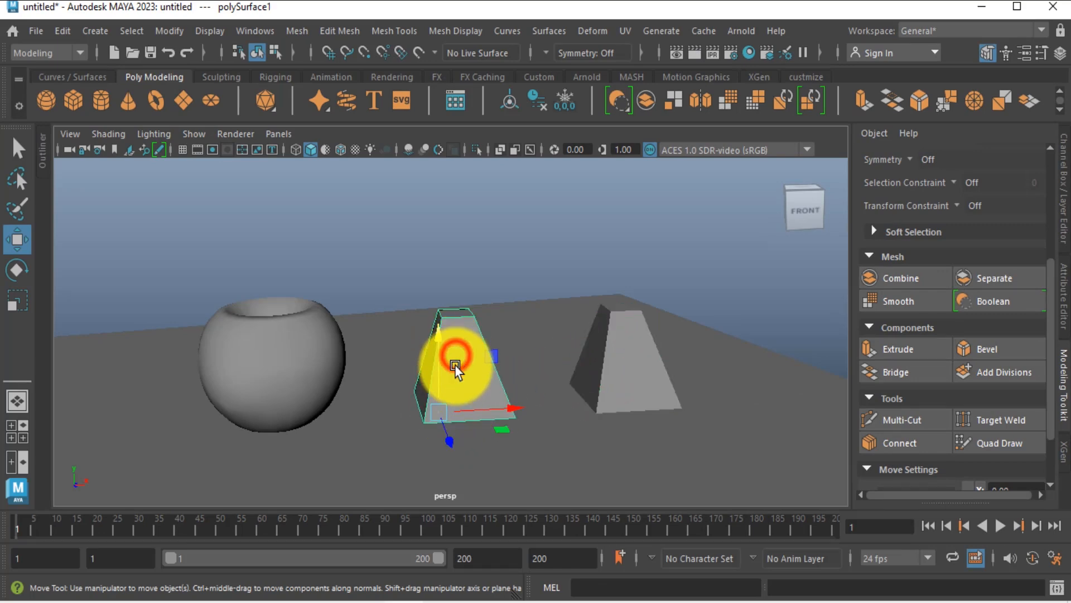
Step: Center the pivot of the duplicated tapered cube farthest from the sphere
left_click(612, 367)
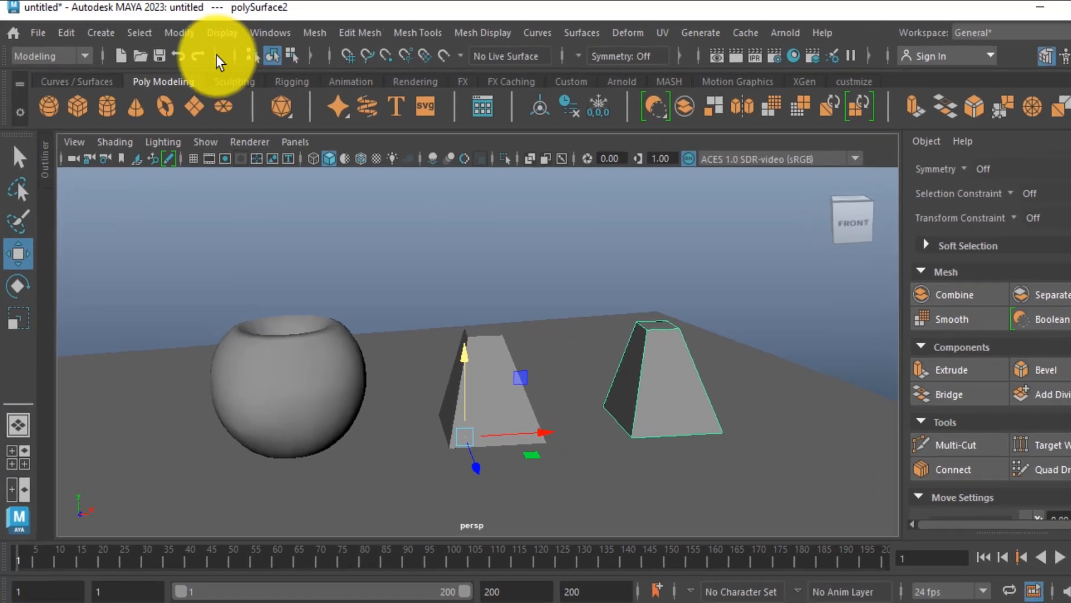
left_click(189, 35)
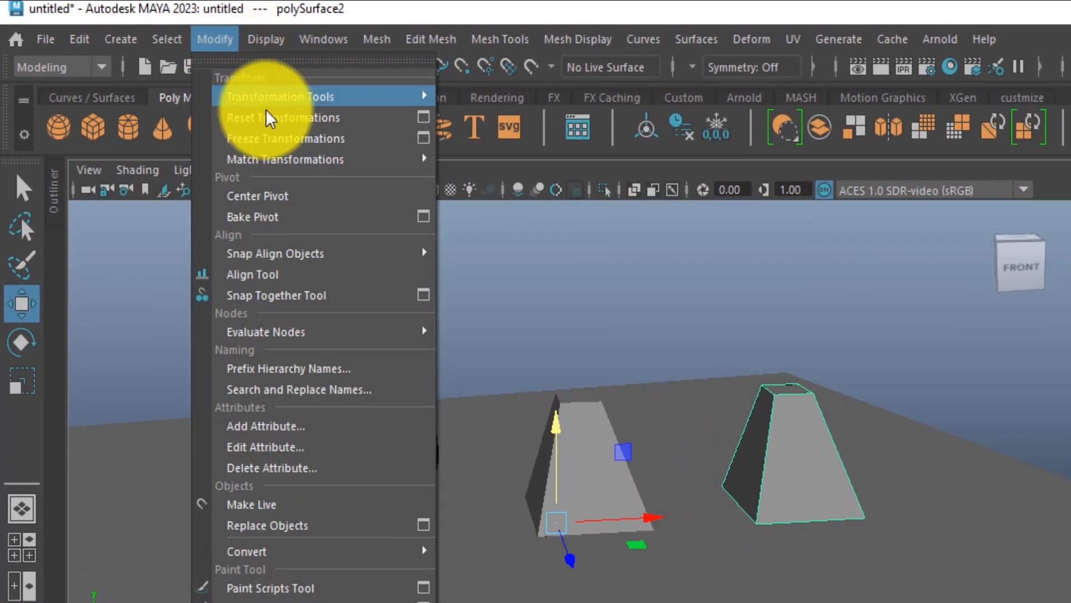
left_click(268, 196)
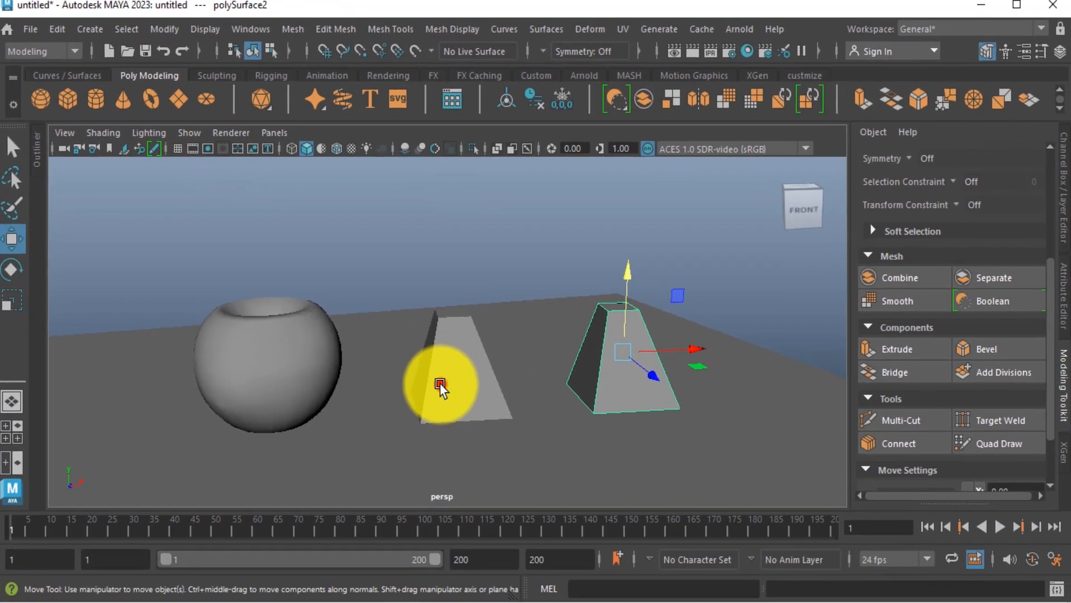
left_click(440, 385)
Step: Try to separate the tapered cube farthest from the sphere on its own
left_click(624, 349)
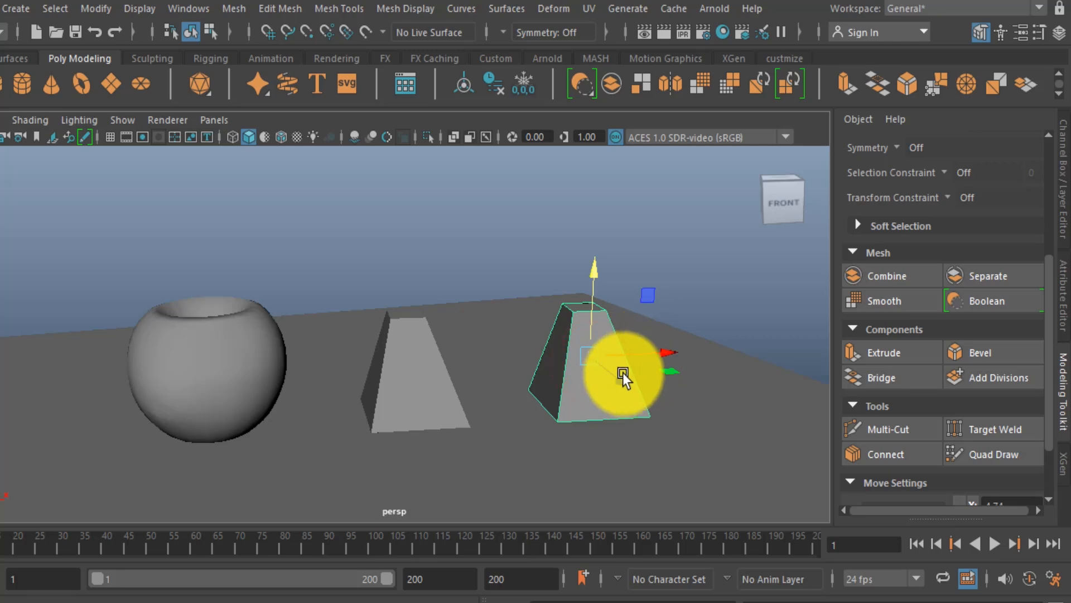
left_click(907, 278)
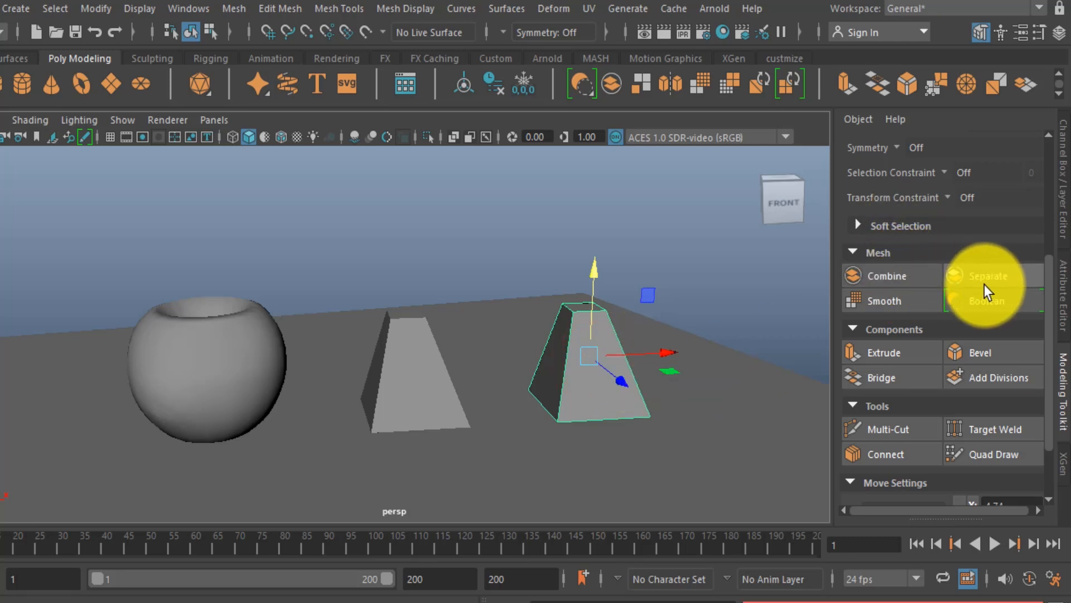
left_click(988, 275)
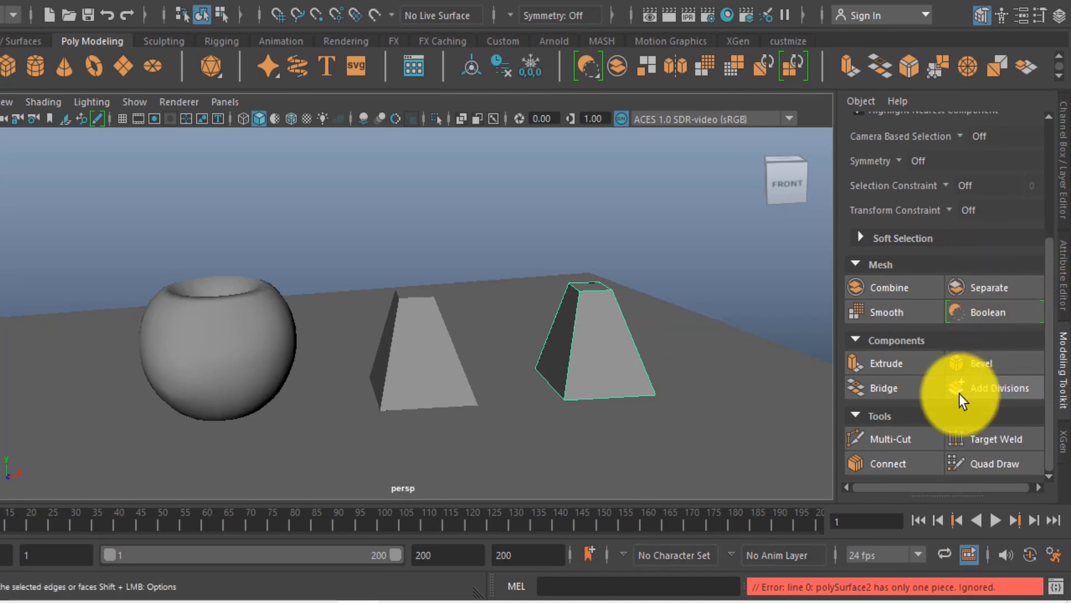
Step: Smooth the tapered cube farthest from the sphere
middle_click_drag(618, 358, 593, 357, "alt")
left_click(665, 258)
left_click(564, 353)
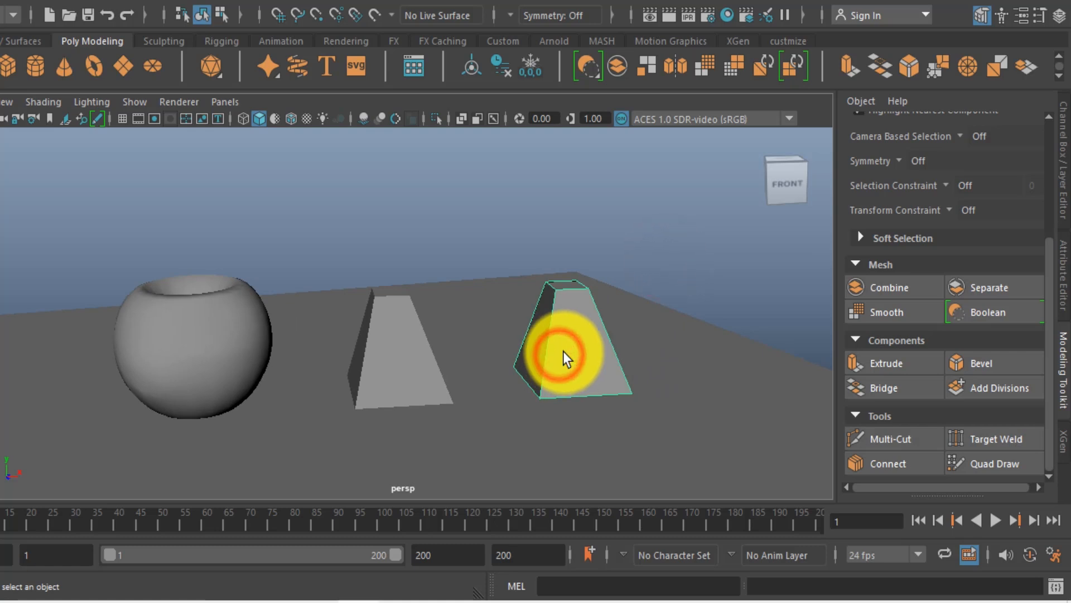
left_click(889, 312)
scroll(616, 326, "up", 1)
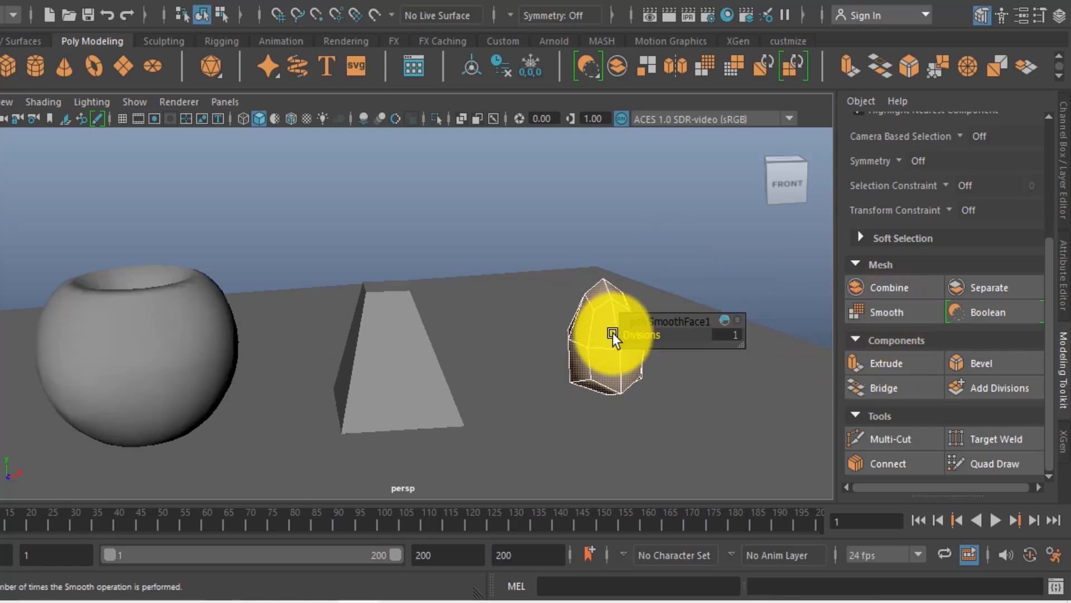
scroll(613, 334, "up", 2)
middle_click_drag(537, 368, 504, 366, "alt")
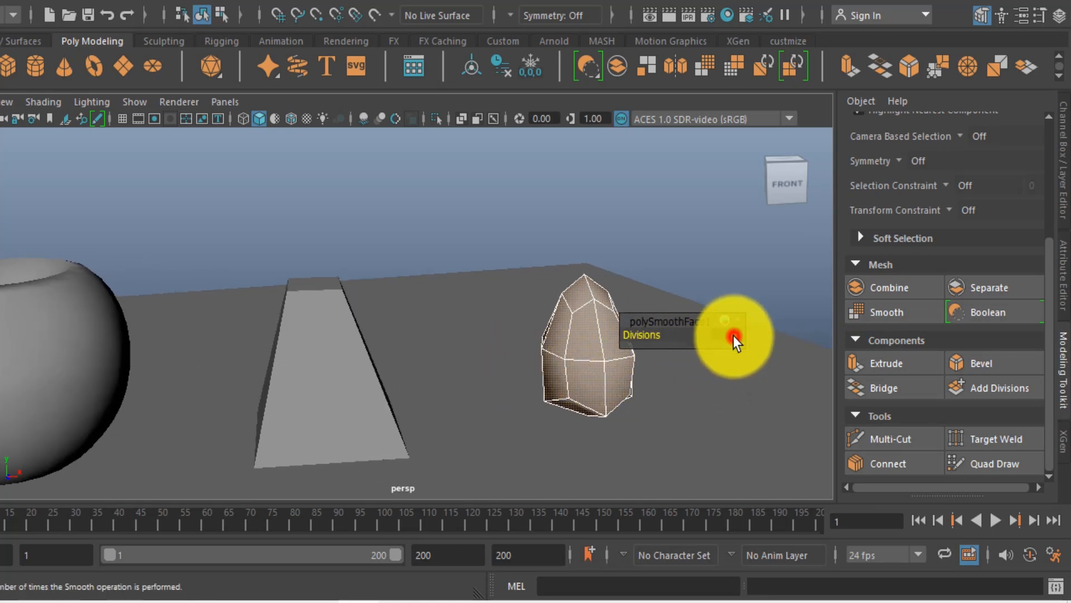
Step: Set the smoothing divisions of the new mesh to 2, and raise them to 3
type("2")
key("Return")
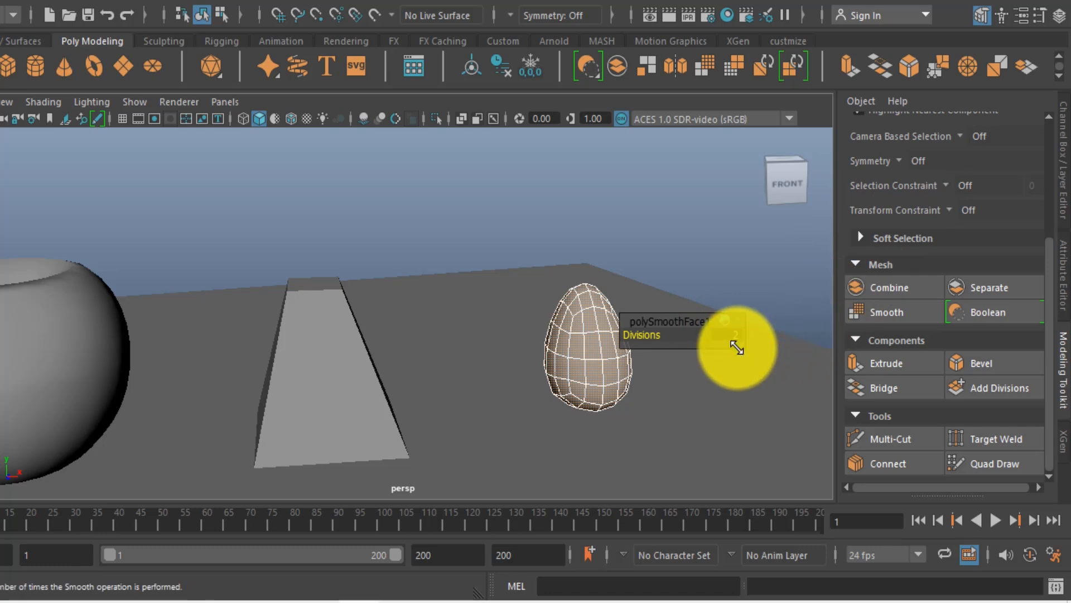
left_click(735, 337)
type("3")
key("Return")
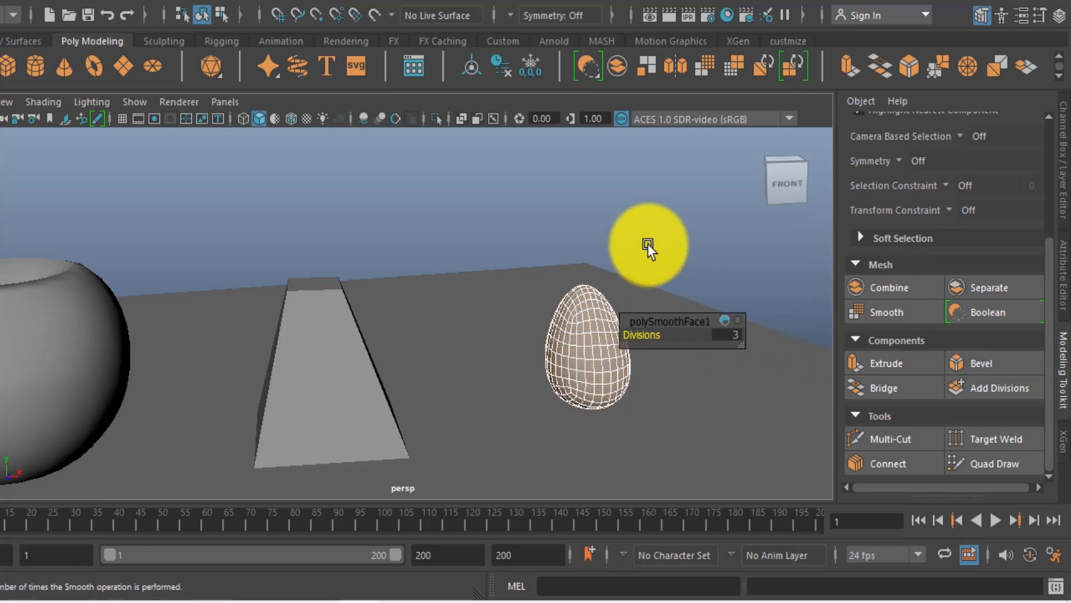
Step: Leave the smoothing settings, deselect the smoothed mesh and examine its rounded shape from different angles
left_click(648, 243)
left_click_drag(614, 359, 601, 379, "alt")
left_click(611, 335)
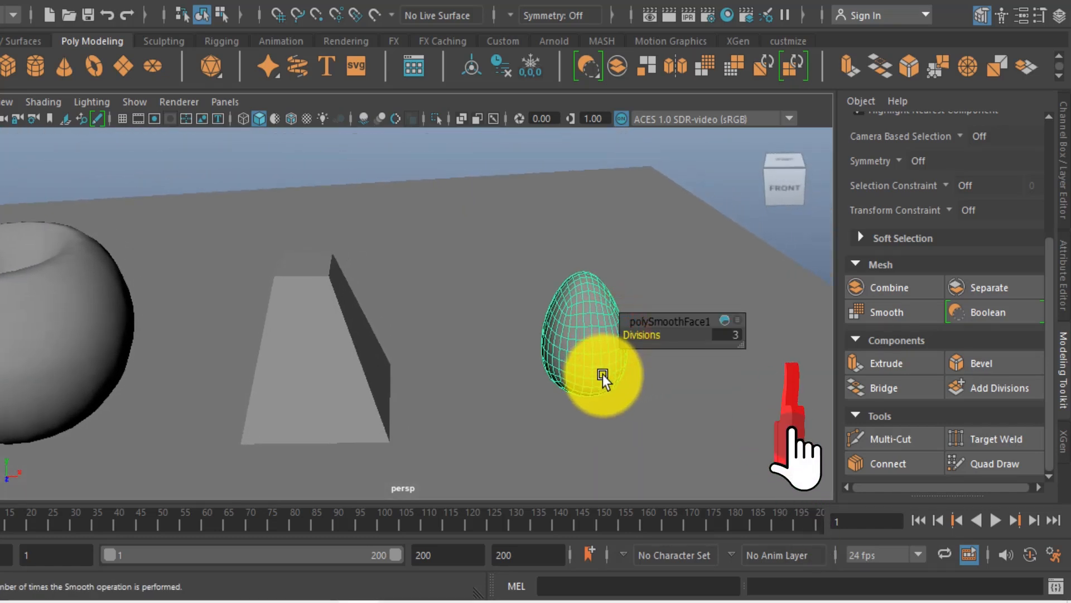
key("w")
left_click(541, 158)
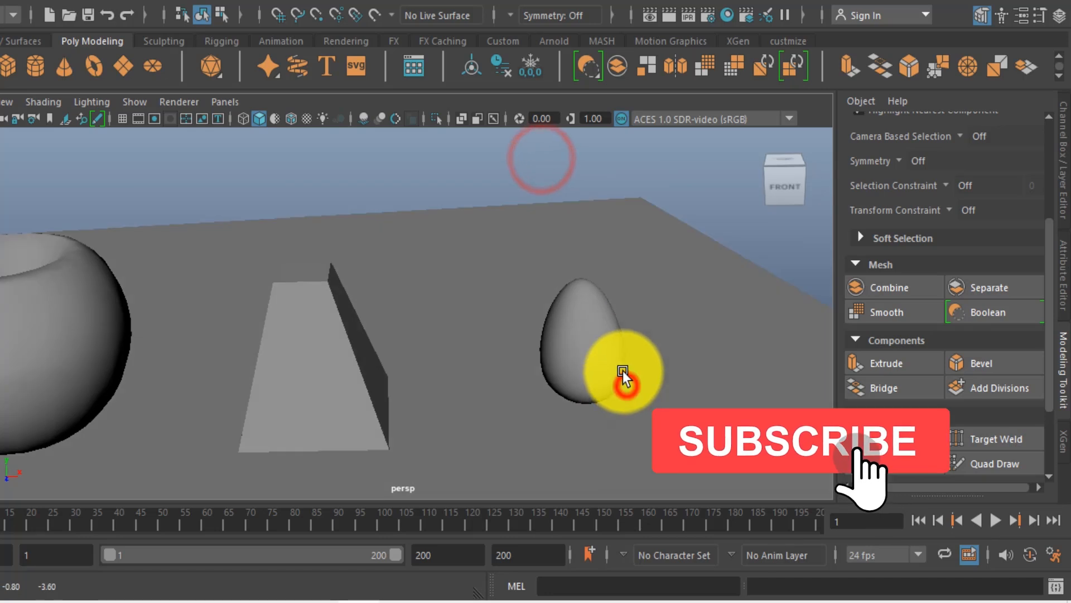
left_click_drag(622, 373, 634, 423, "alt")
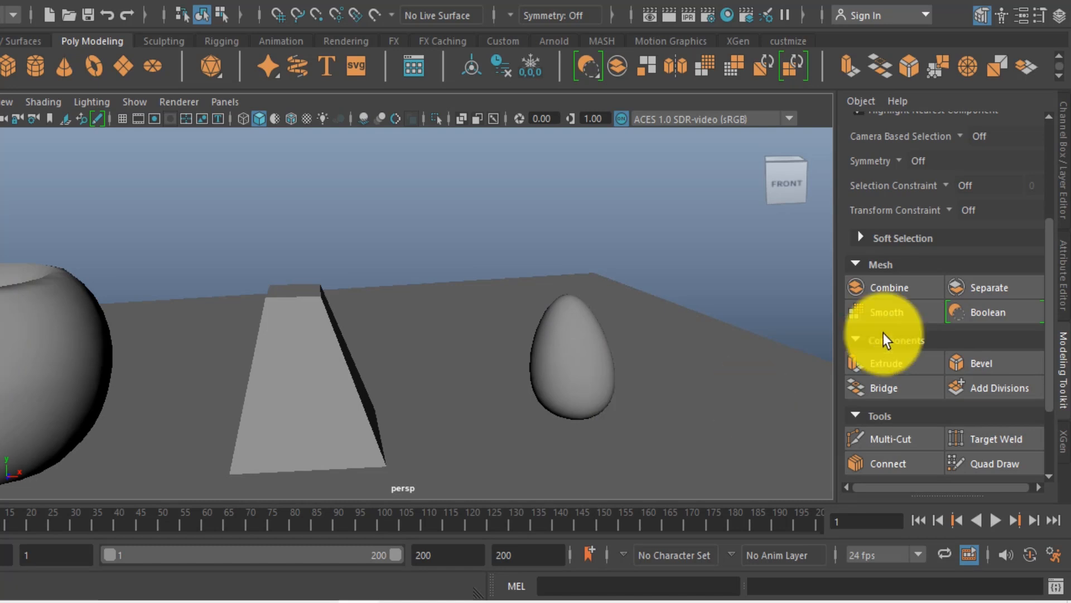
Step: Smooth the remaining tapered cube with 3 divisions and deselect it
left_click_drag(628, 376, 631, 374, "alt")
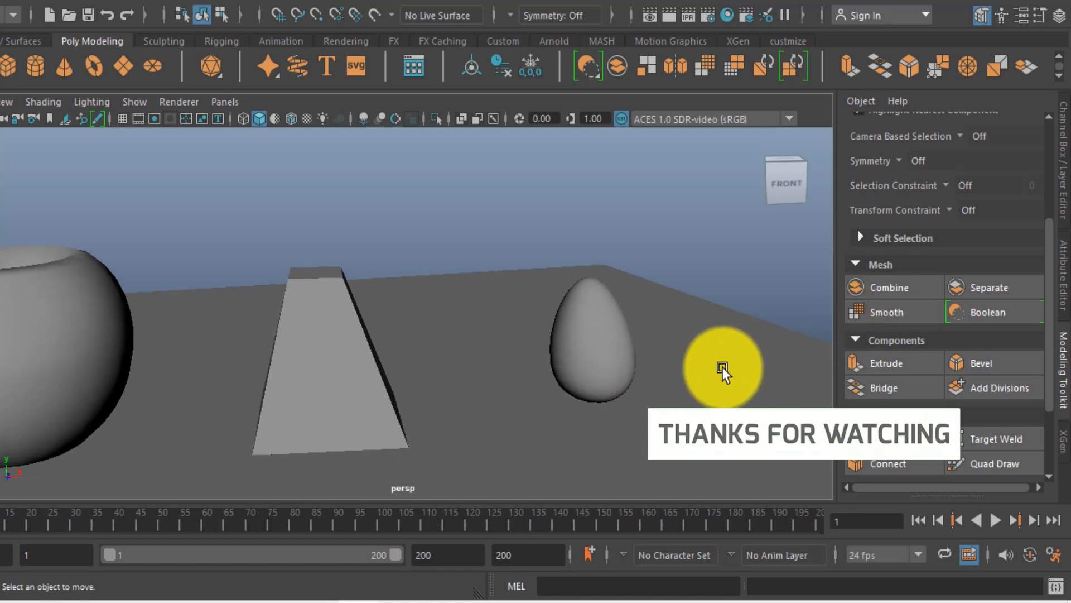
left_click(342, 376)
left_click_drag(342, 376, 344, 270, "alt")
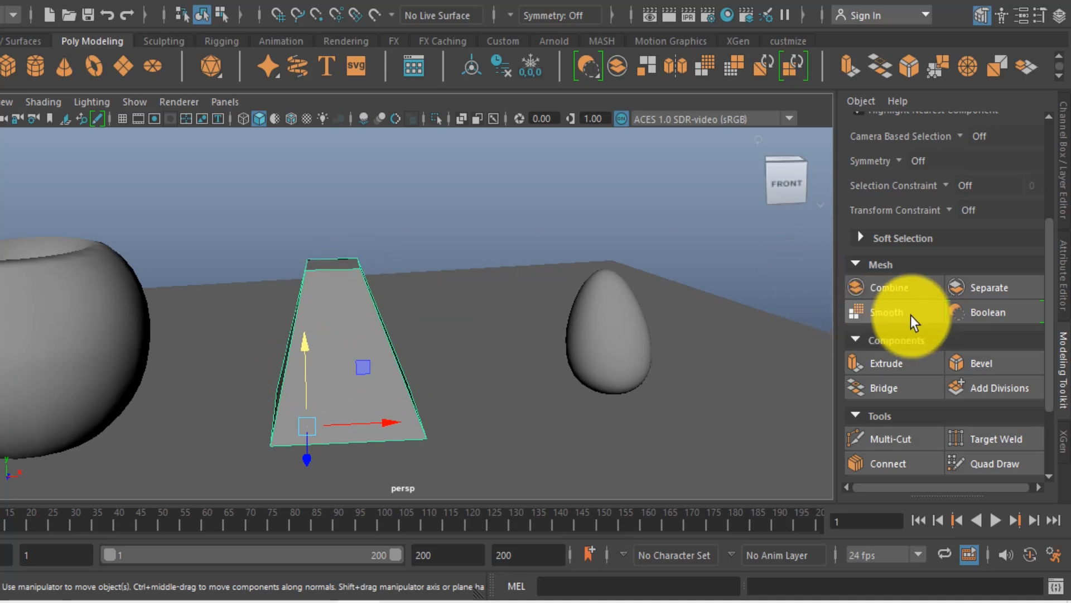
left_click(896, 317)
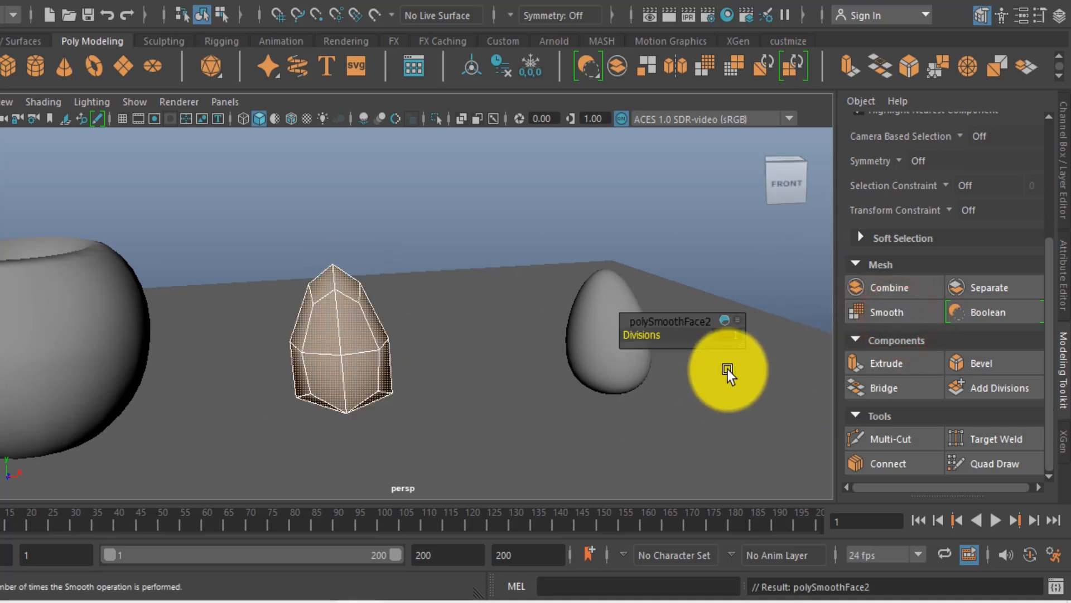
left_click(734, 334)
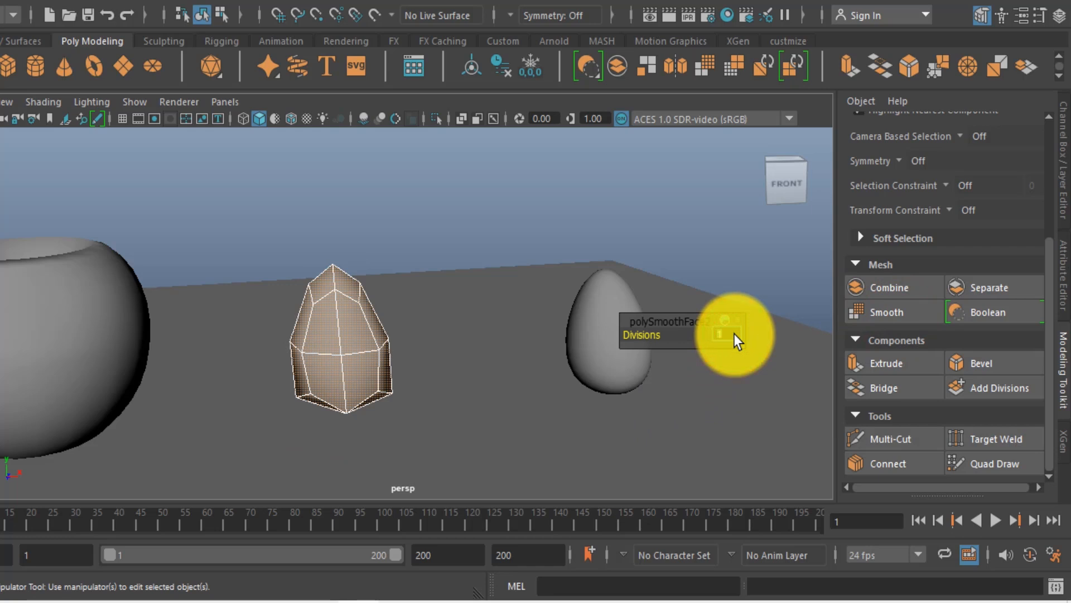
key("Return")
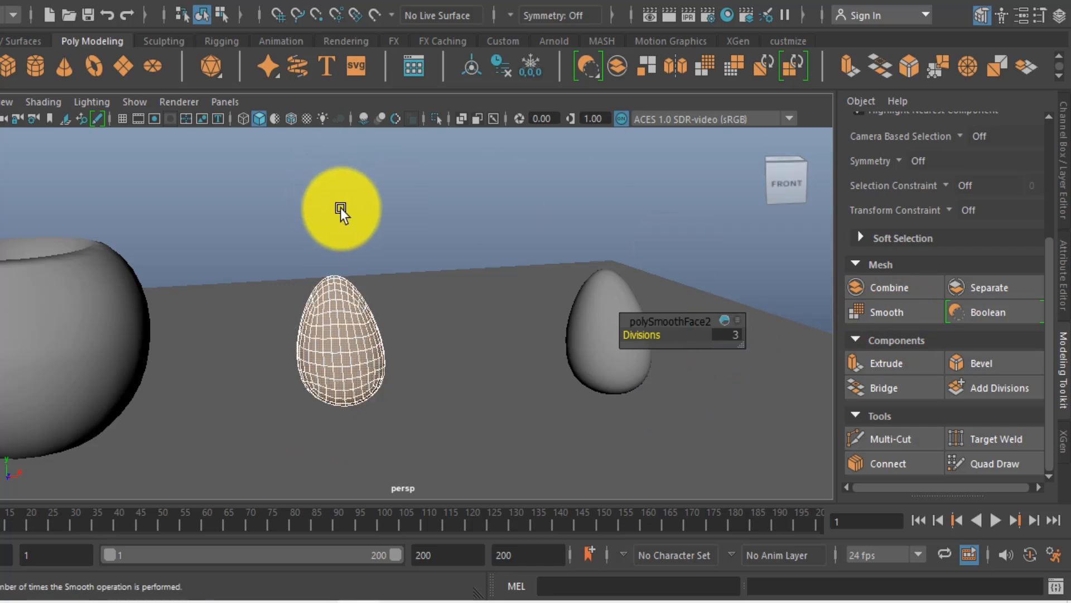
key("w")
left_click(334, 193)
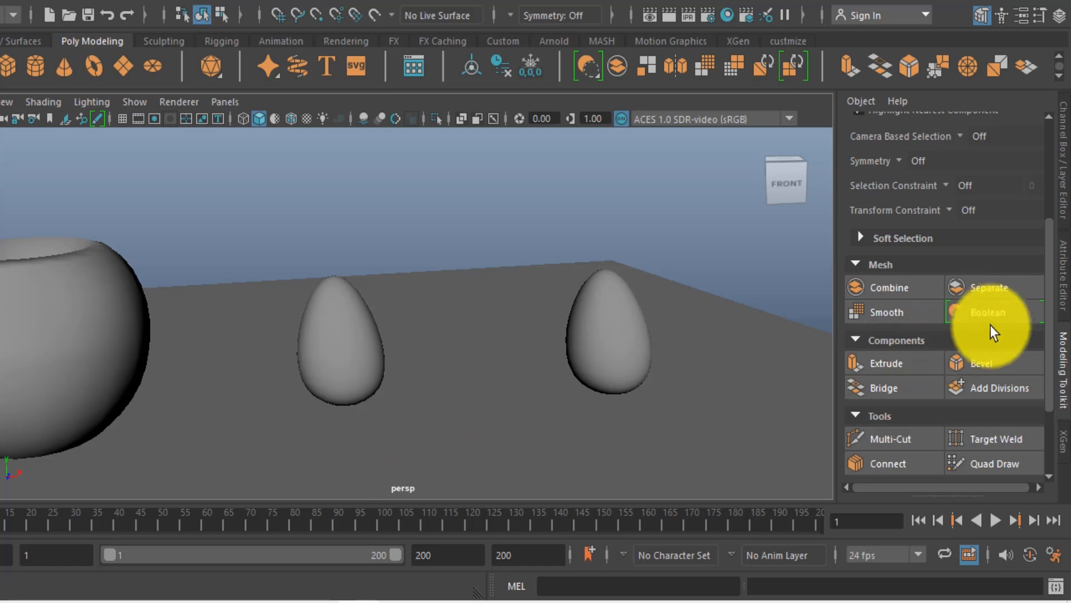
scroll(492, 393, "down", 5)
middle_click_drag(486, 393, 582, 435, "alt")
middle_click_drag(364, 393, 432, 381, "alt")
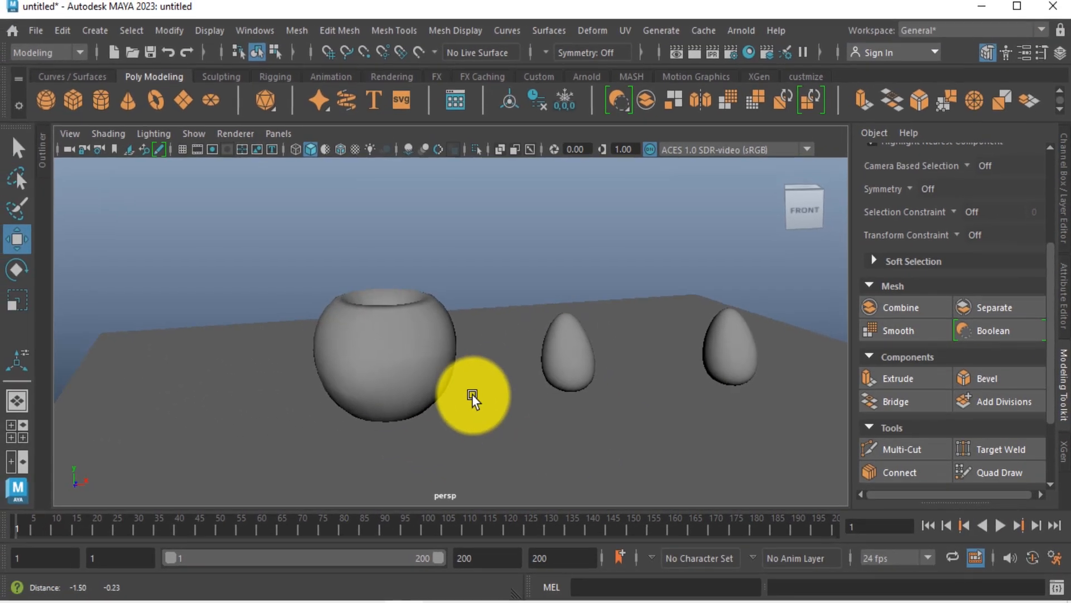
scroll(472, 398, "up", 2)
left_click(377, 377)
scroll(434, 427, "up", 3)
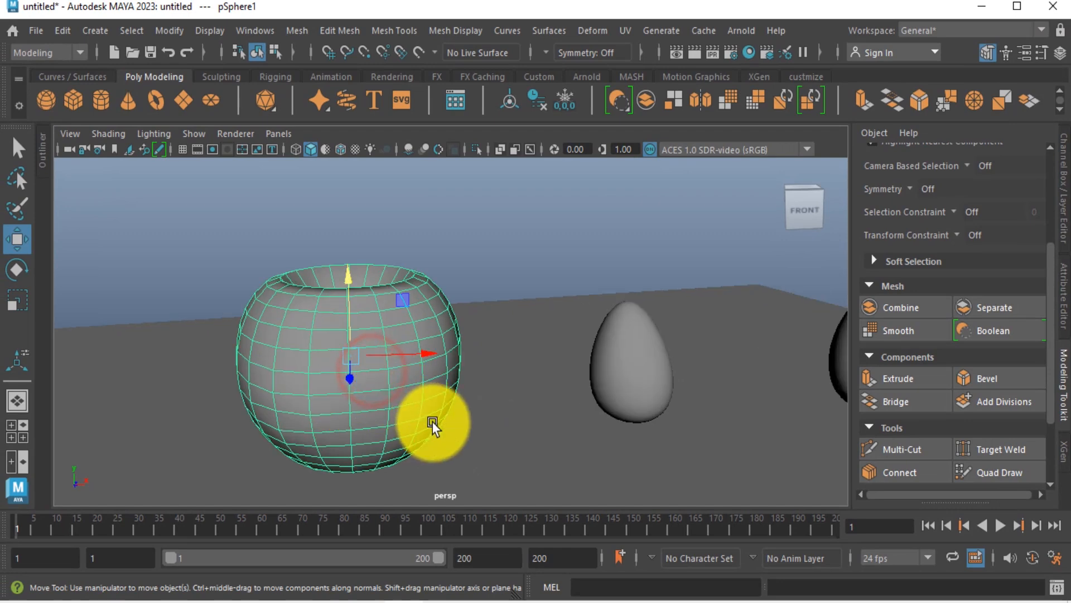
left_click(100, 102)
left_click(600, 422)
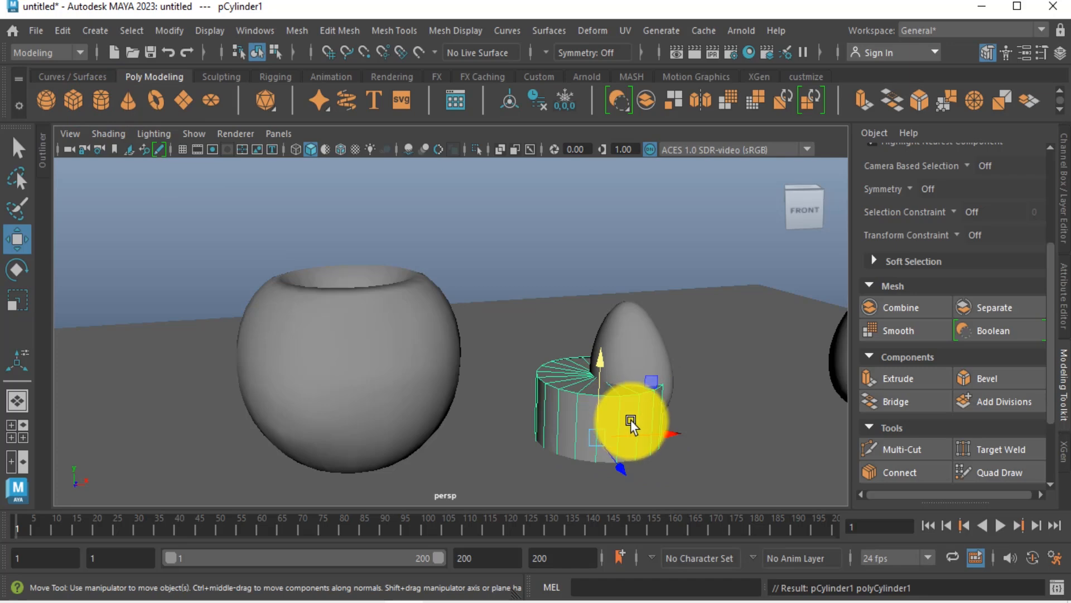
key("Delete")
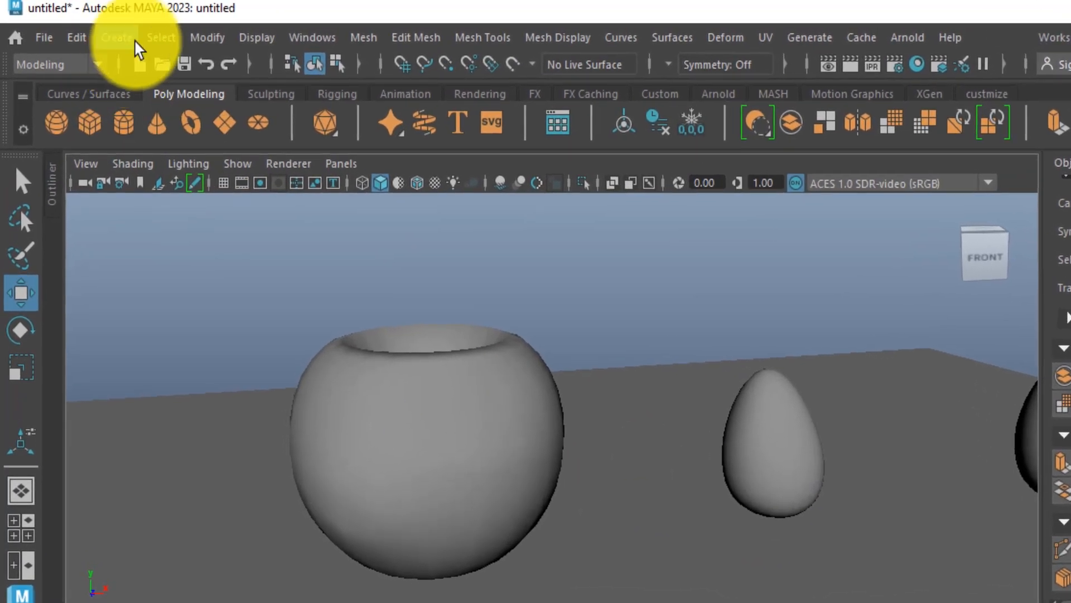
Step: Turn on Interactive Creation for polygon primitives
left_click(110, 35)
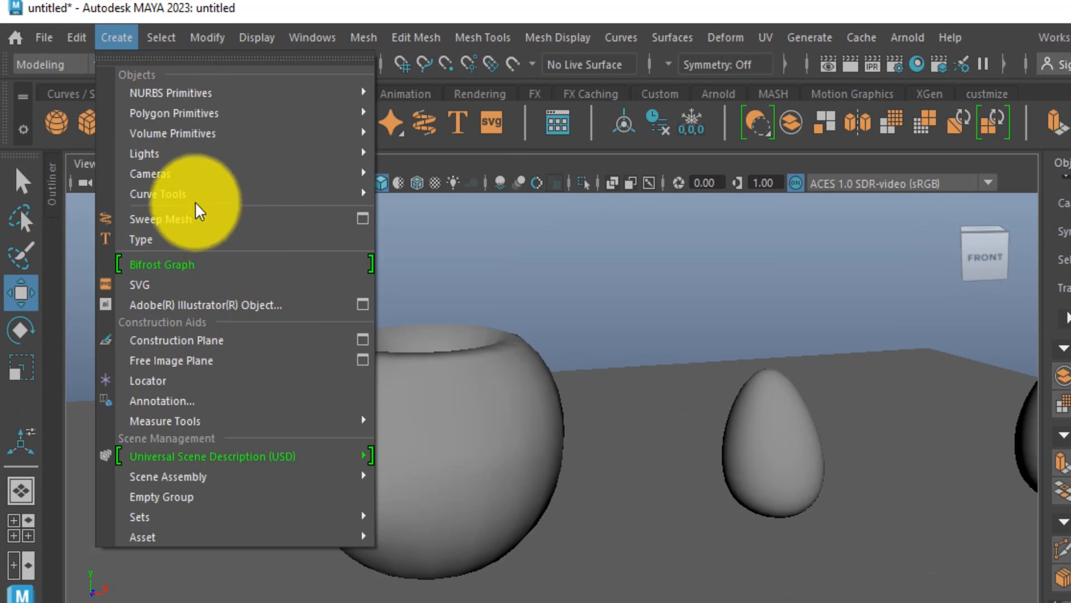
mouse_move(182, 134)
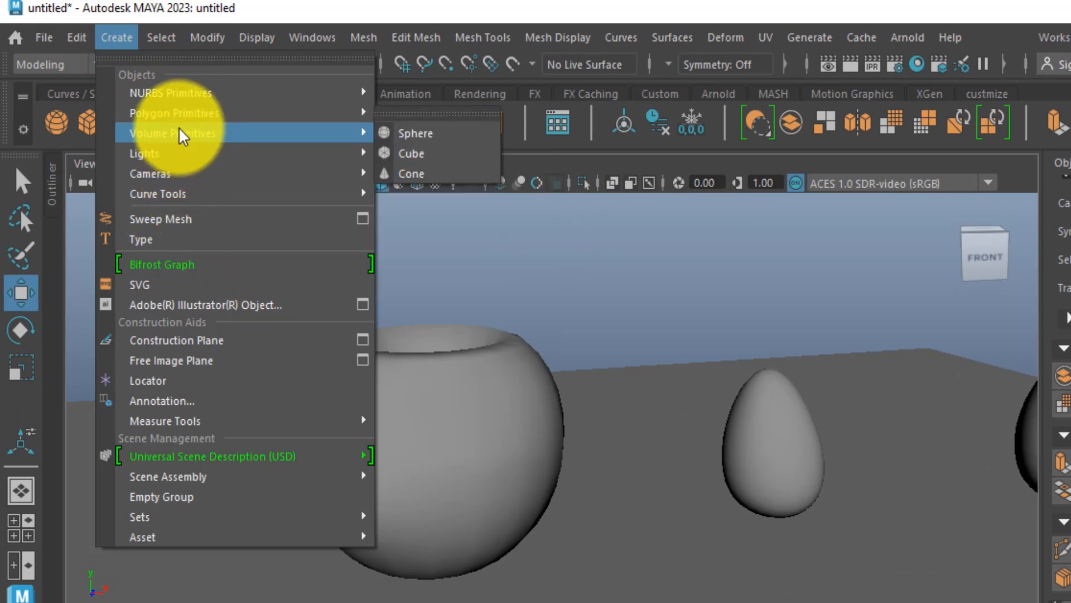
mouse_move(189, 113)
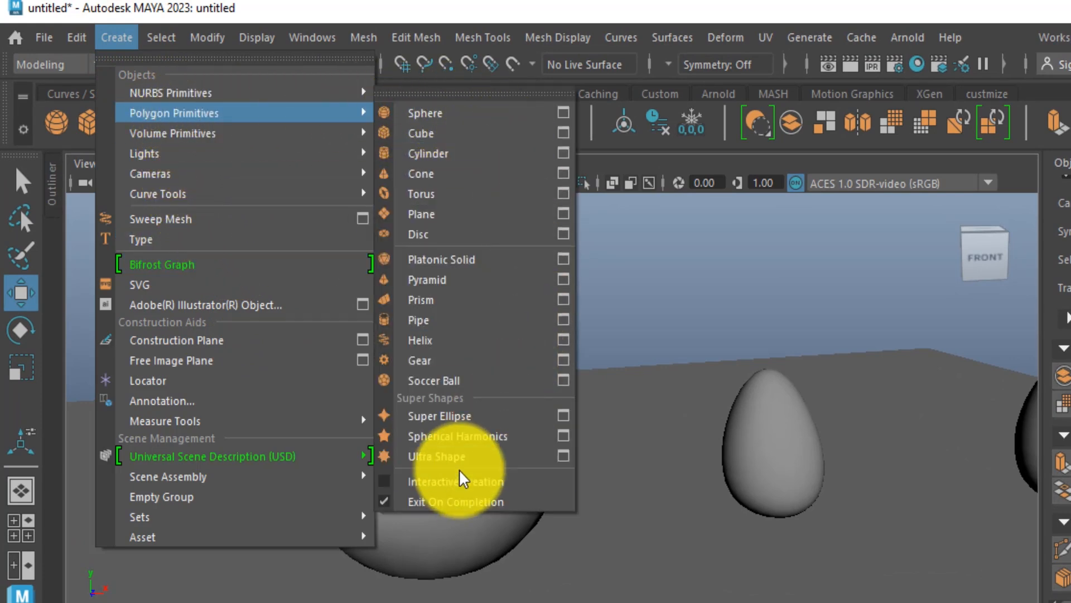
left_click(487, 482)
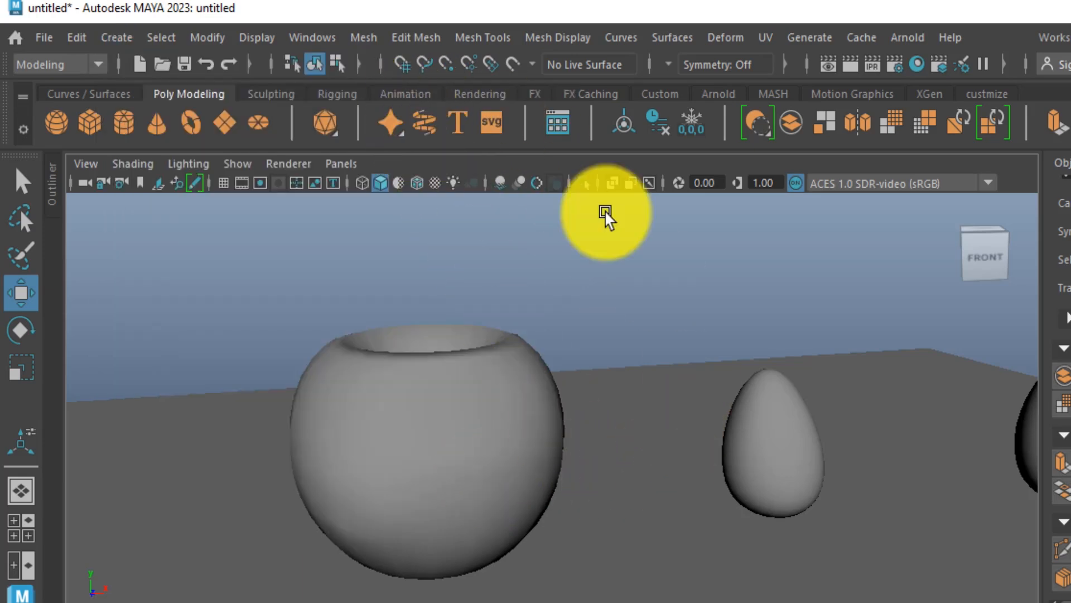
left_click(136, 130)
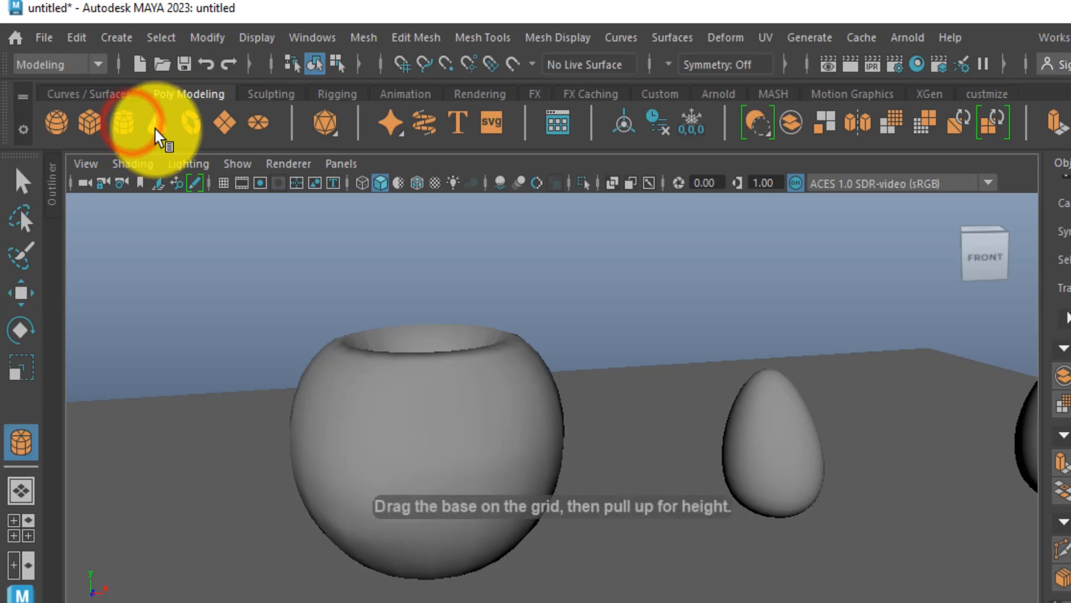
left_click(511, 63)
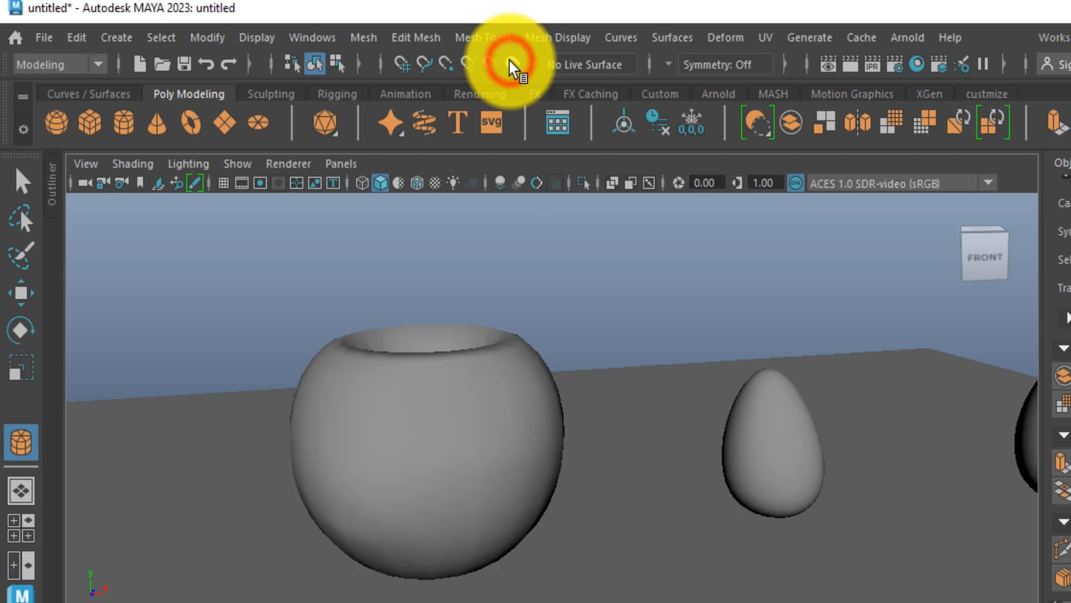
left_click(511, 60)
left_click(531, 65)
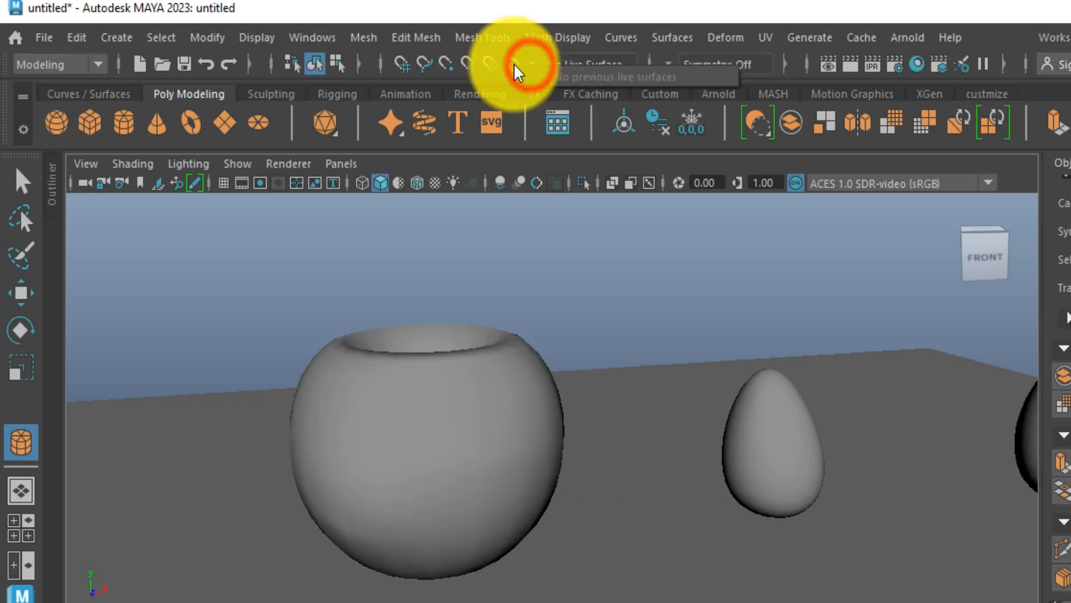
left_click(514, 64)
left_click(510, 61)
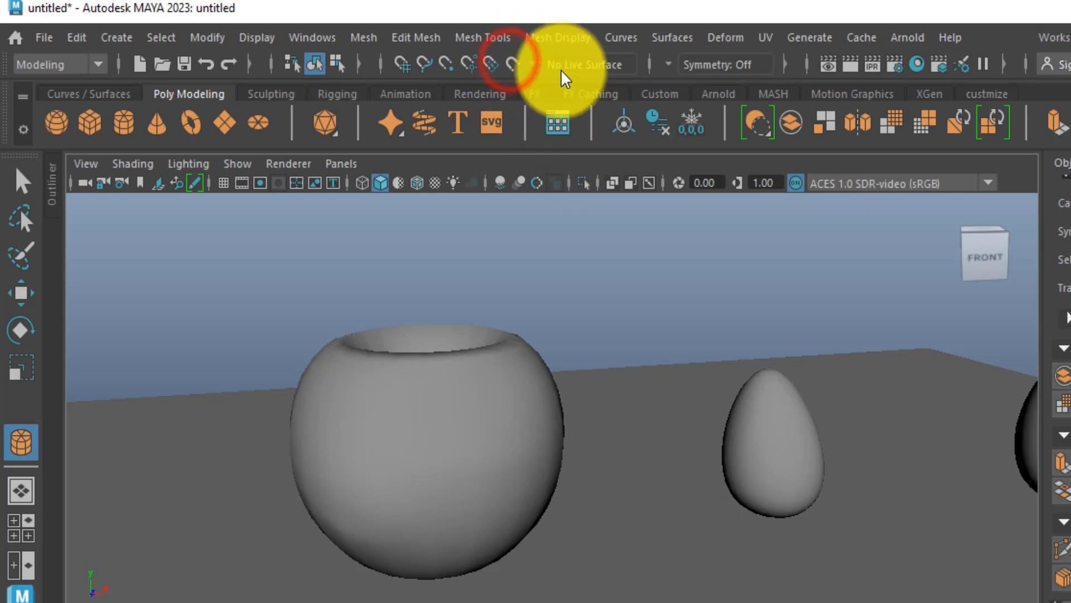
left_click(514, 64)
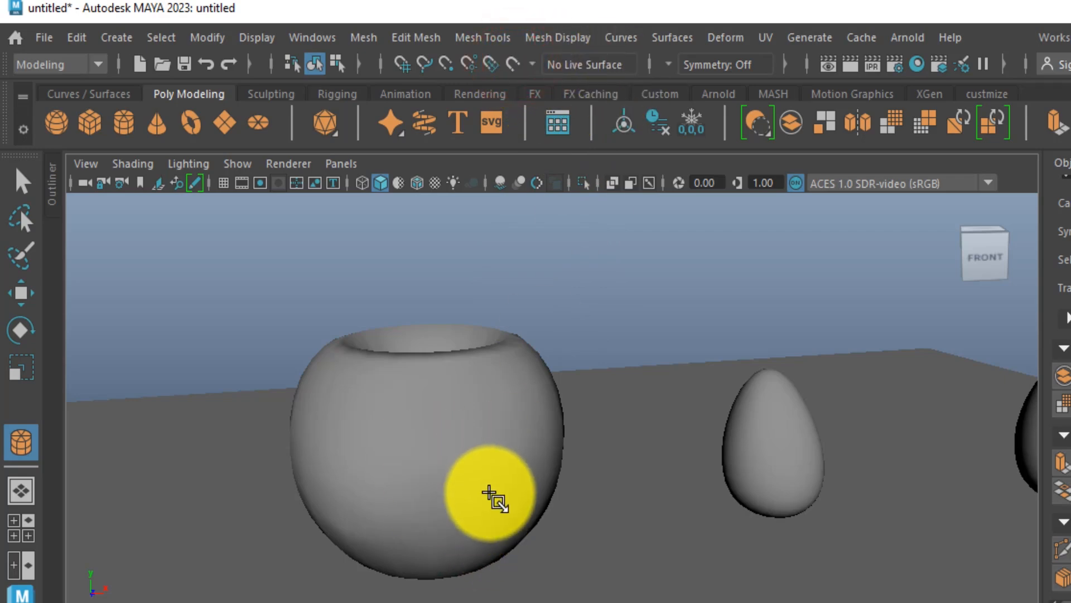
Step: Select the hollow-topped sphere and make it the live surface
left_click(22, 181)
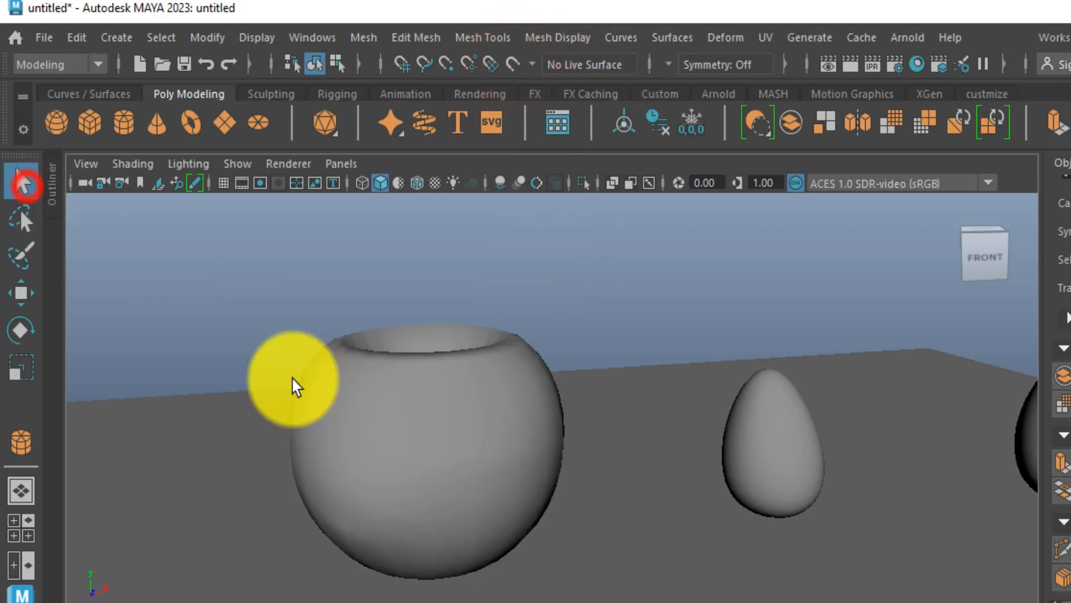
left_click(490, 491)
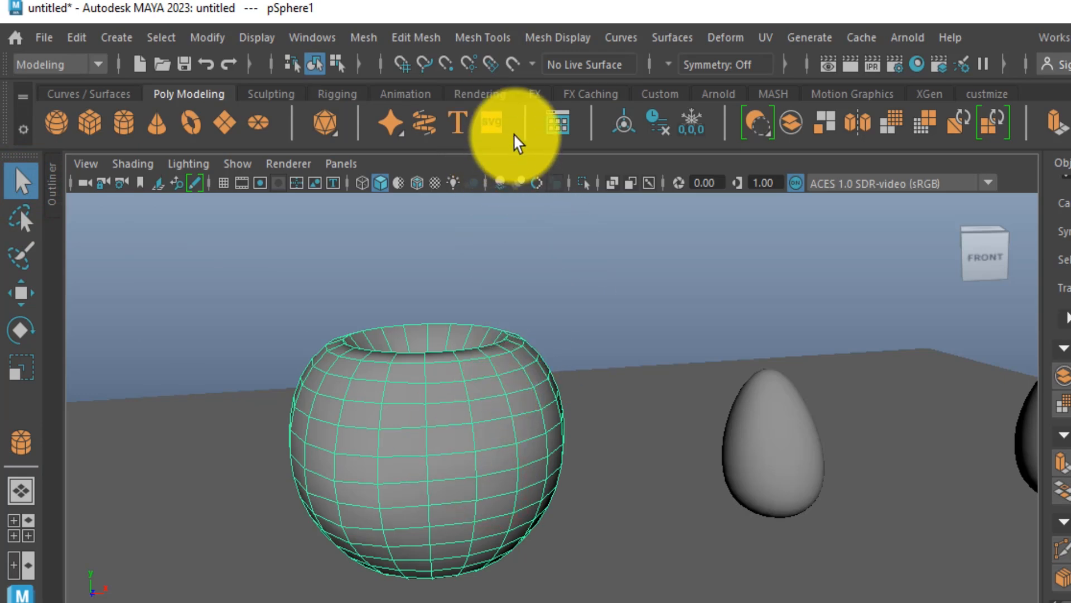
left_click(512, 65)
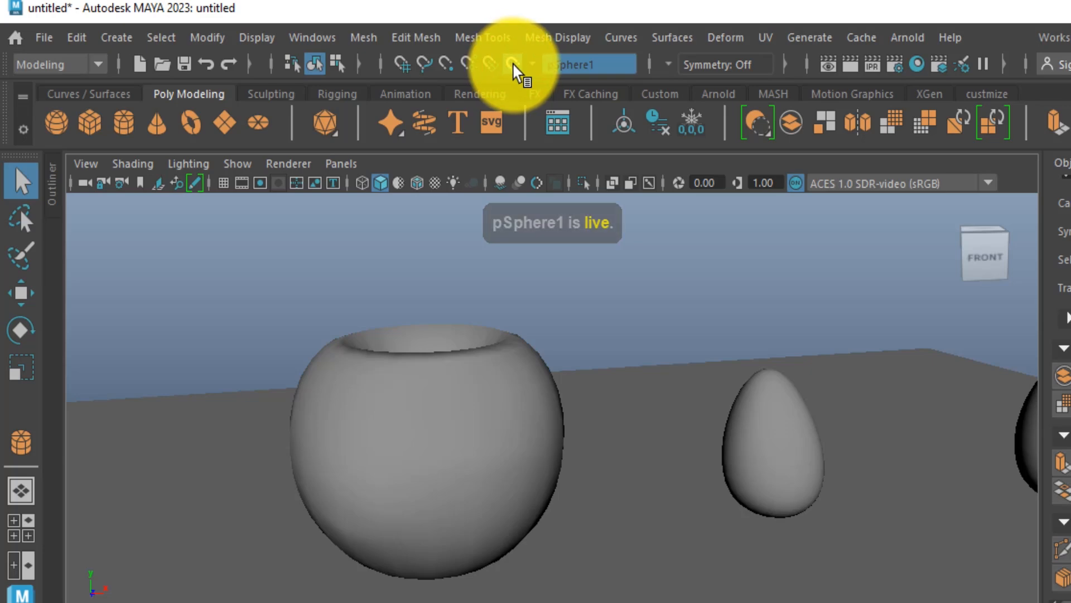
Step: Draw a thin polygon cylinder standing out from the front of the live sphere and move it partly into the sphere's wall
left_click(124, 122)
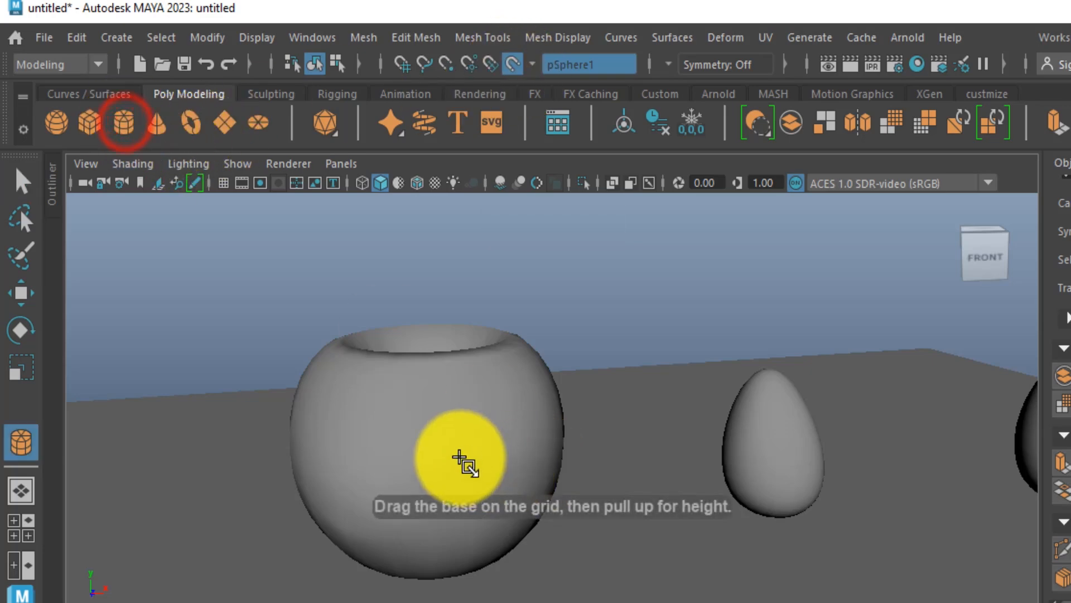
mouse_move(440, 435)
left_mouse_down()
mouse_move(452, 462)
mouse_move(450, 445)
left_mouse_up()
left_click_drag(450, 446, 452, 351)
key("w")
left_click_drag(412, 498, 560, 493, "alt")
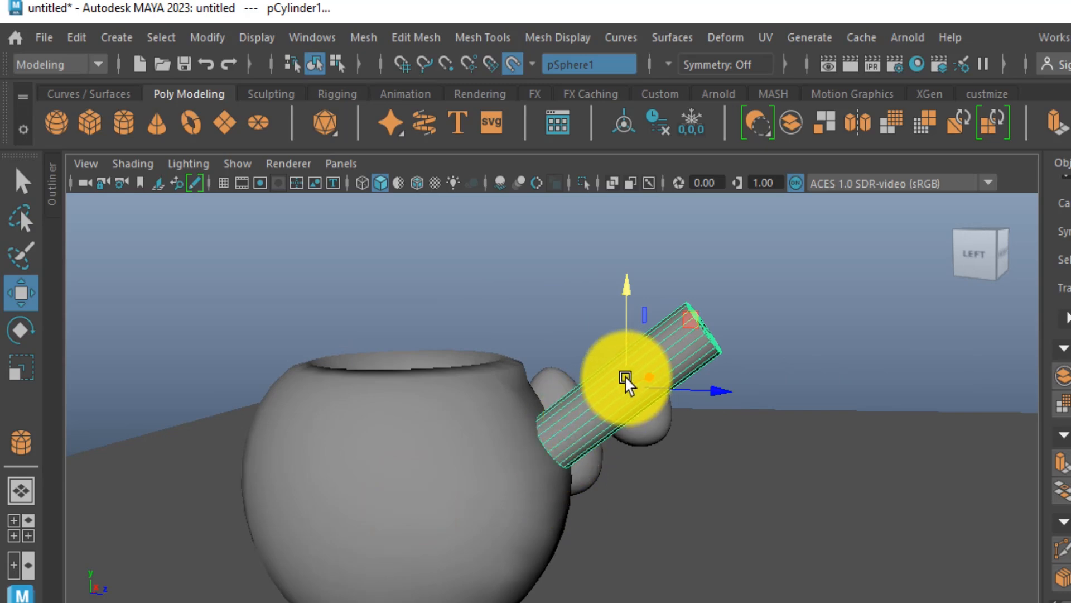
left_click_drag(627, 390, 602, 404)
Step: Duplicate the cylinder sideways so that one copy stands on each side of the original along the sphere's front
left_click_drag(588, 495, 474, 487, "alt")
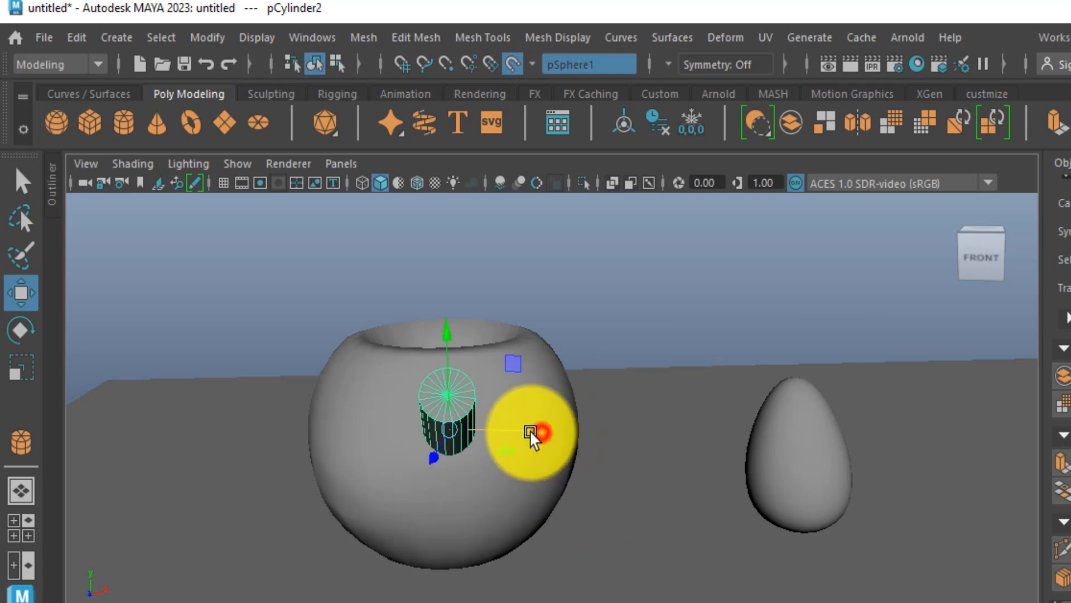
left_click_drag(530, 433, 619, 434)
left_click_drag(507, 437, 543, 462, "alt")
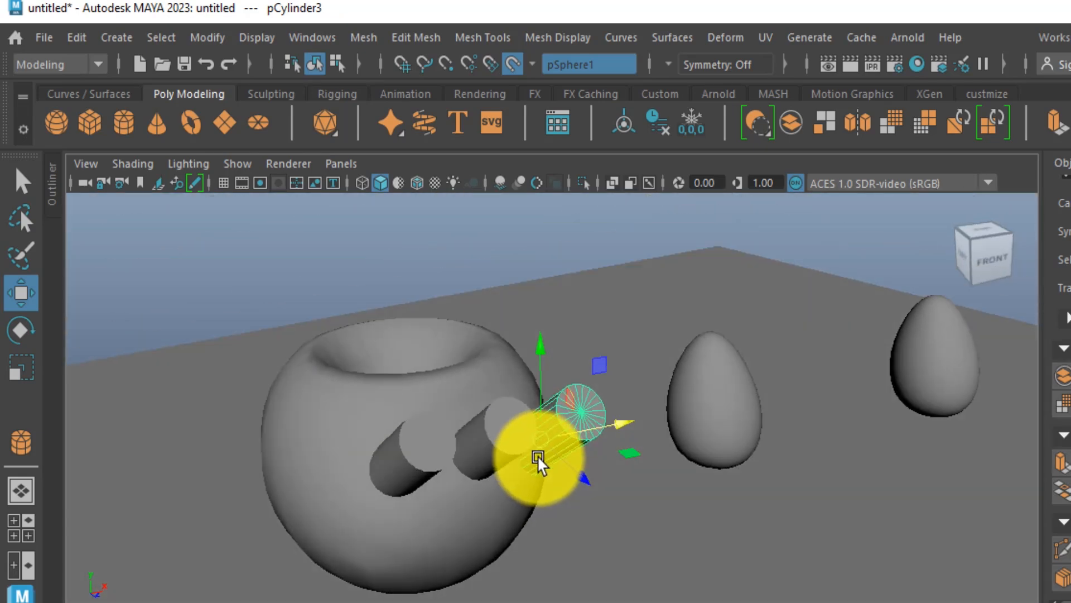
Step: Deselect everything and turn off the live surface
left_click(406, 394)
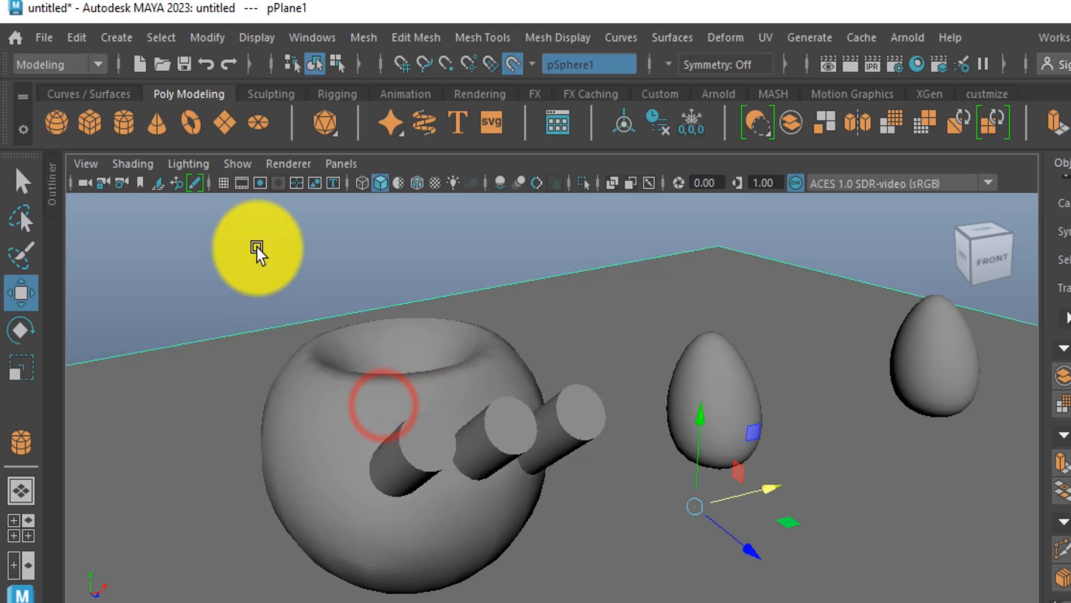
left_click(256, 248)
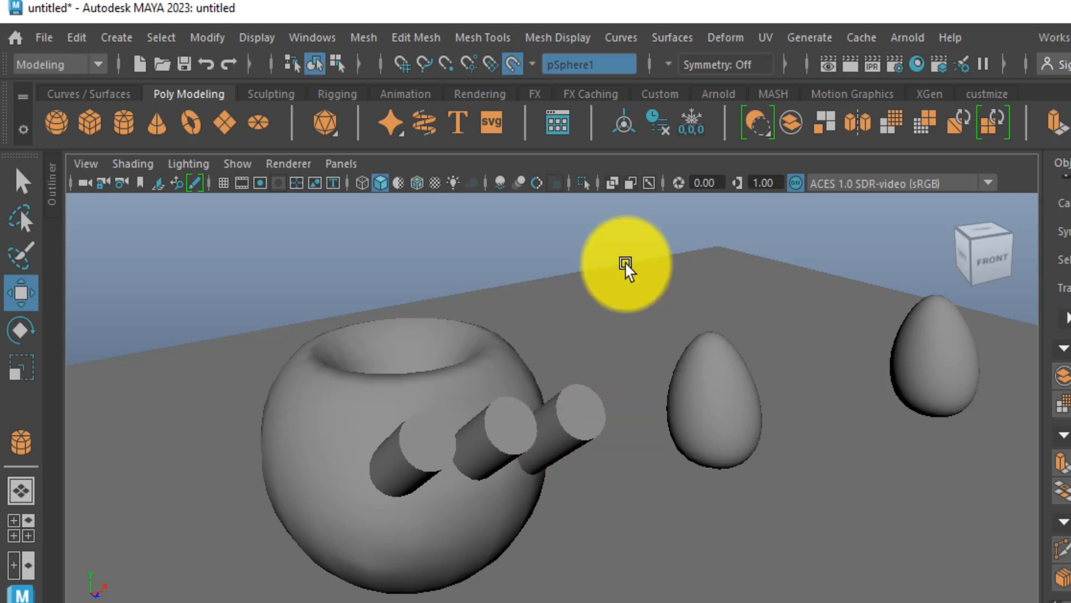
left_click(513, 64)
left_click(351, 466)
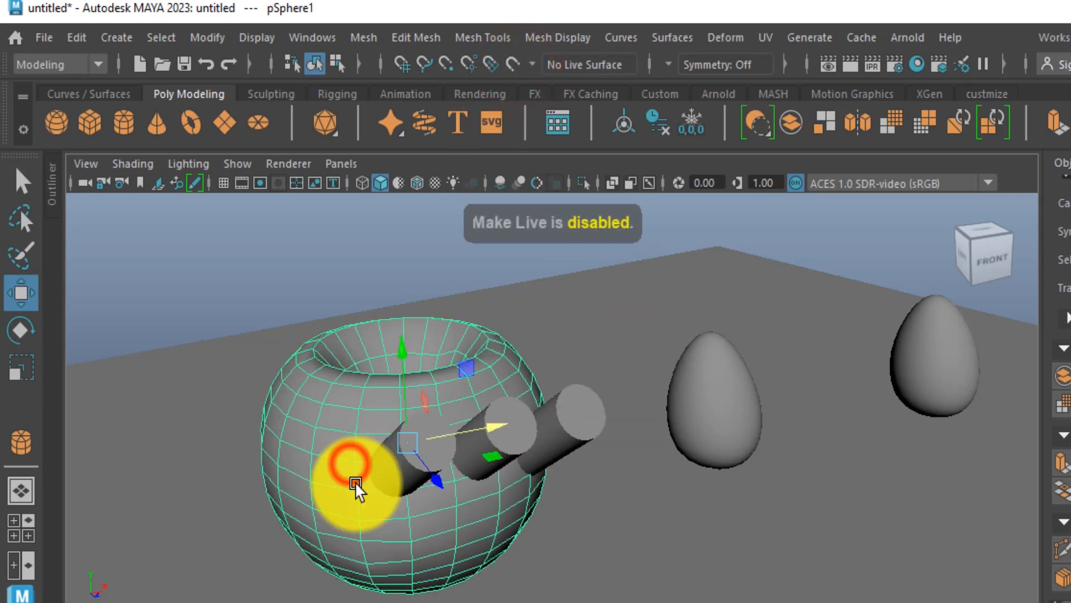
left_click(399, 478)
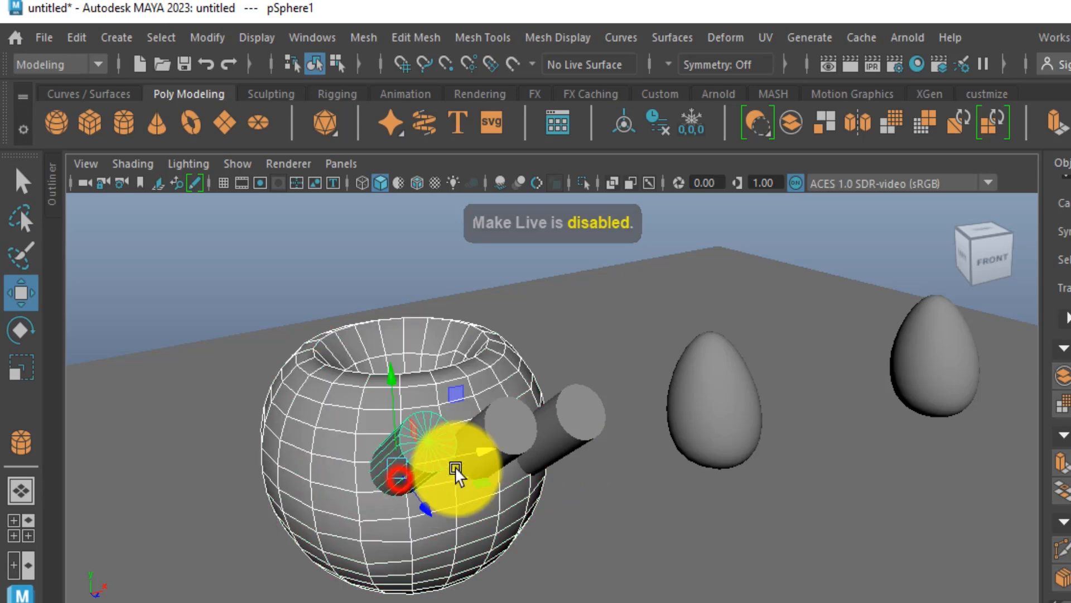
left_click(502, 442, "shift")
left_click(502, 439, "shift")
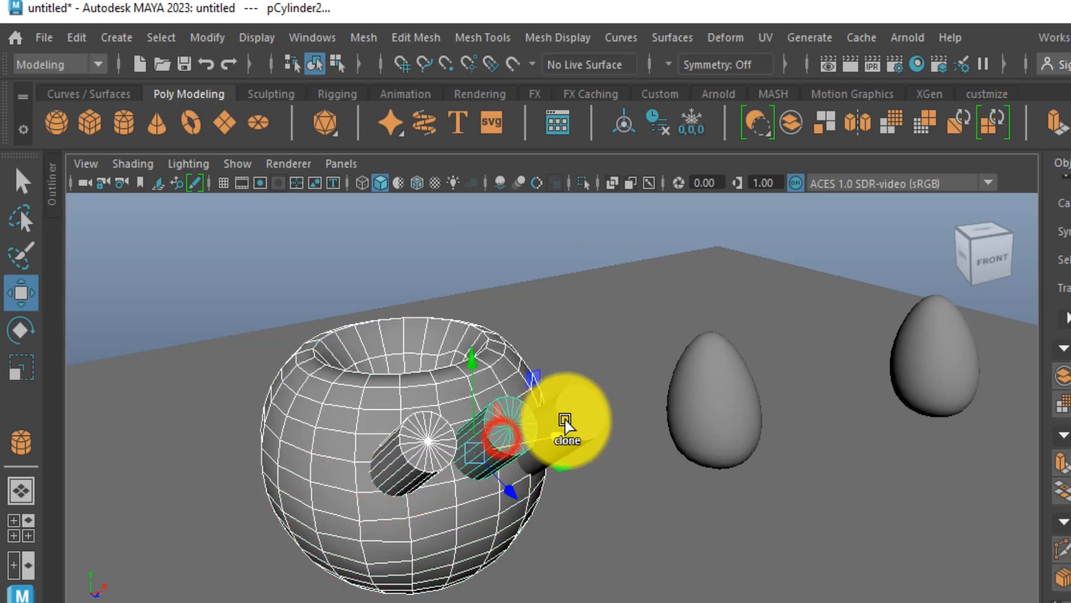
left_click(572, 418, "shift")
left_click(421, 267)
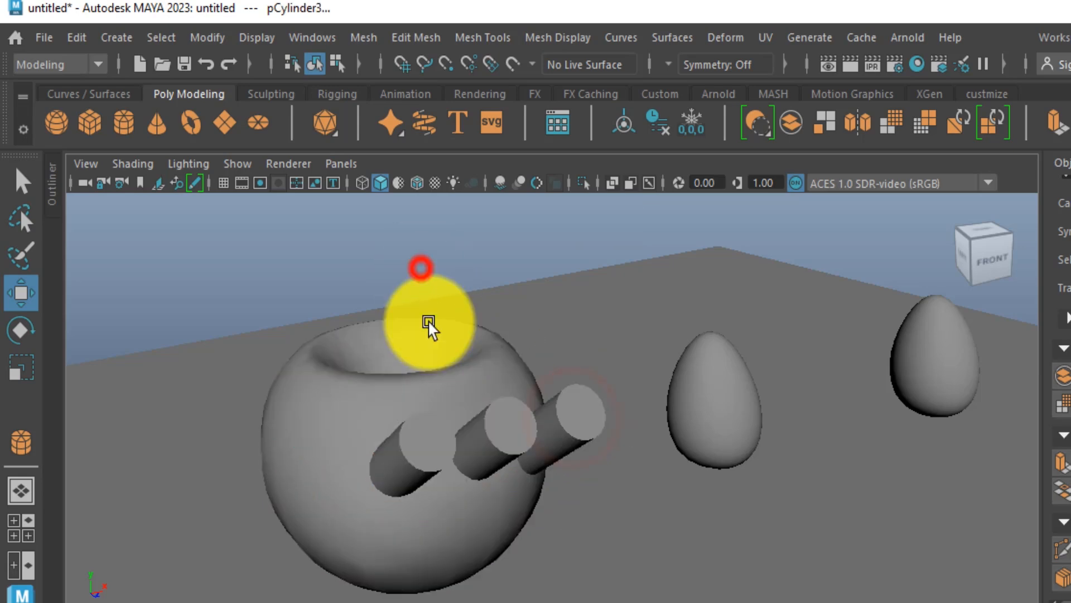
Step: Try a Boolean difference of the sphere and only the middle cylinder, inspect the hole, and undo the operation
left_click(464, 404)
left_click(515, 445, "shift")
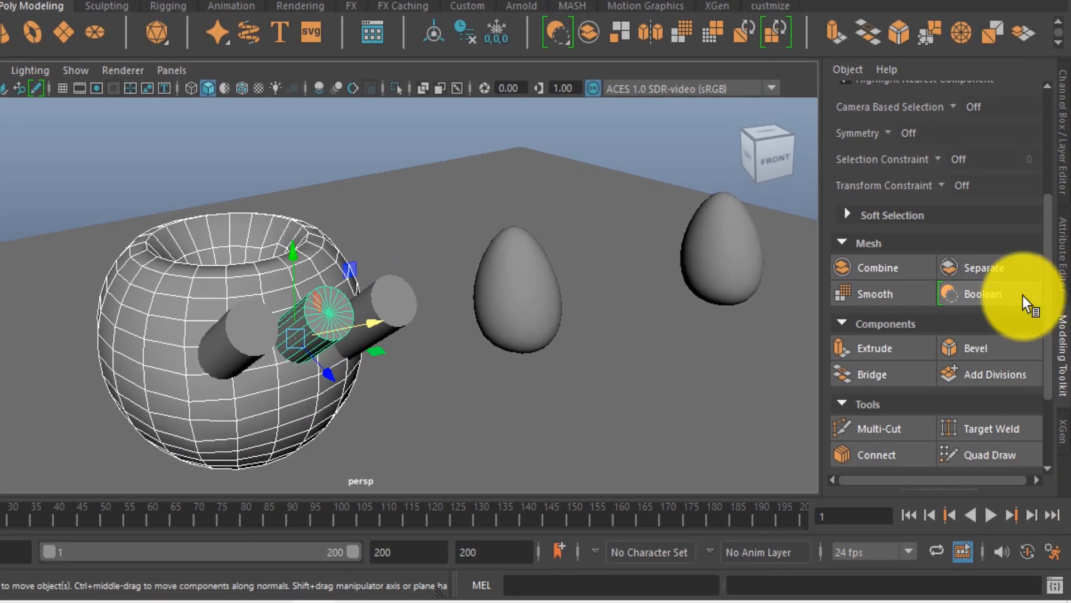
left_click(999, 303)
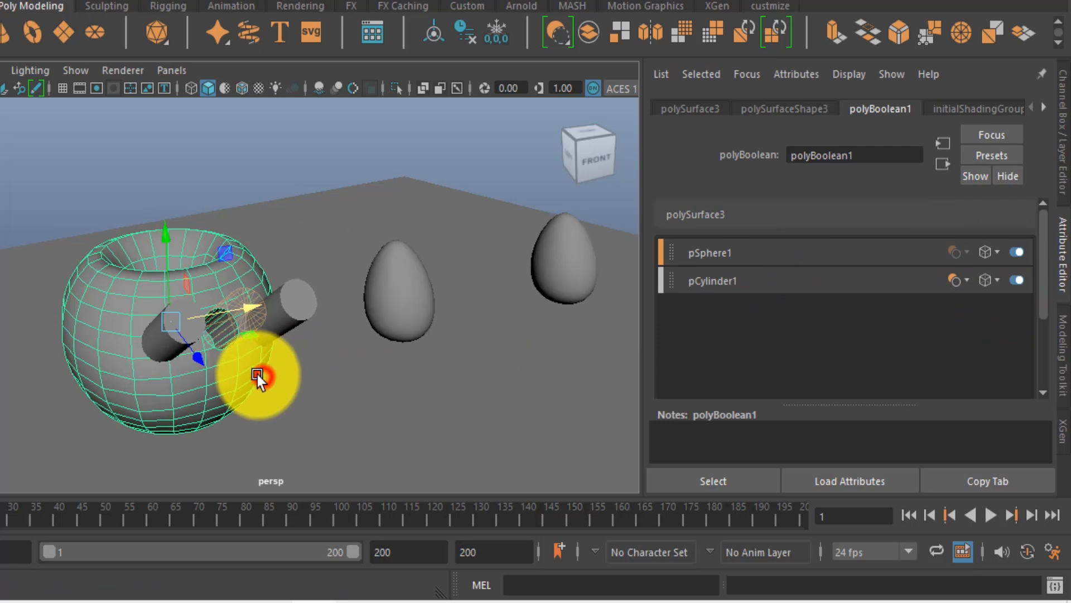
left_click_drag(263, 376, 388, 369, "alt")
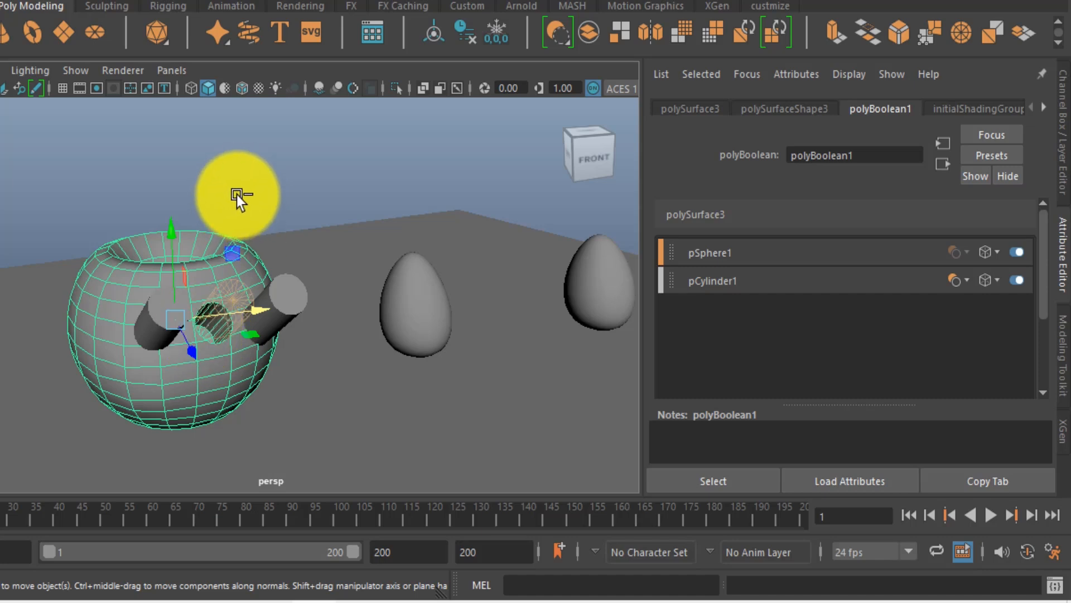
key("ctrl+z")
Step: Add the two outer cylinders to the selected sphere and middle cylinder, and subtract all three from the sphere with Boolean
left_click(210, 342)
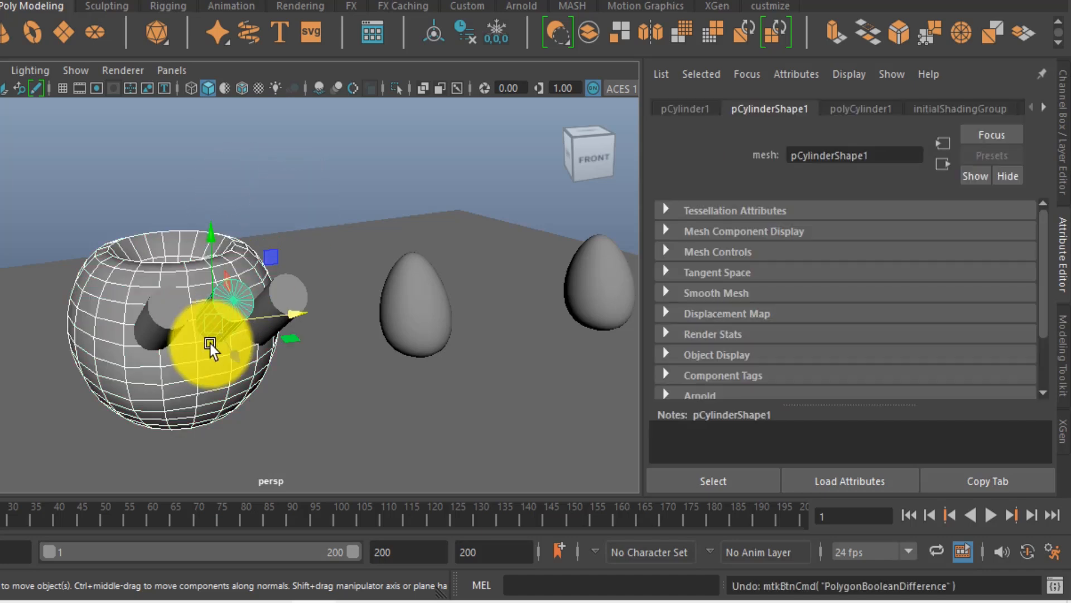
left_click(159, 317, "shift")
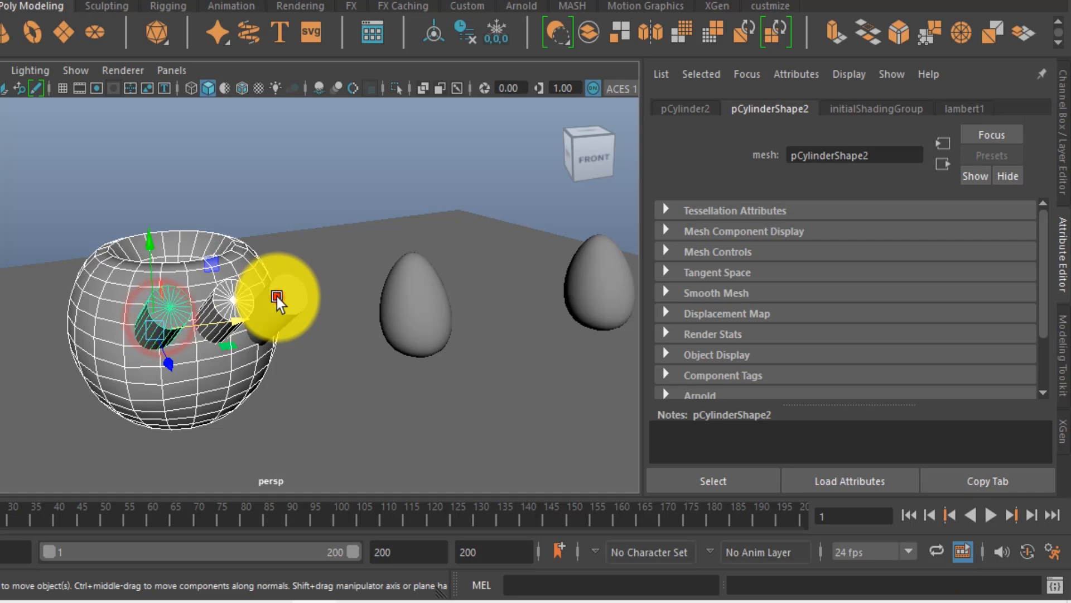
left_click(277, 297, "shift")
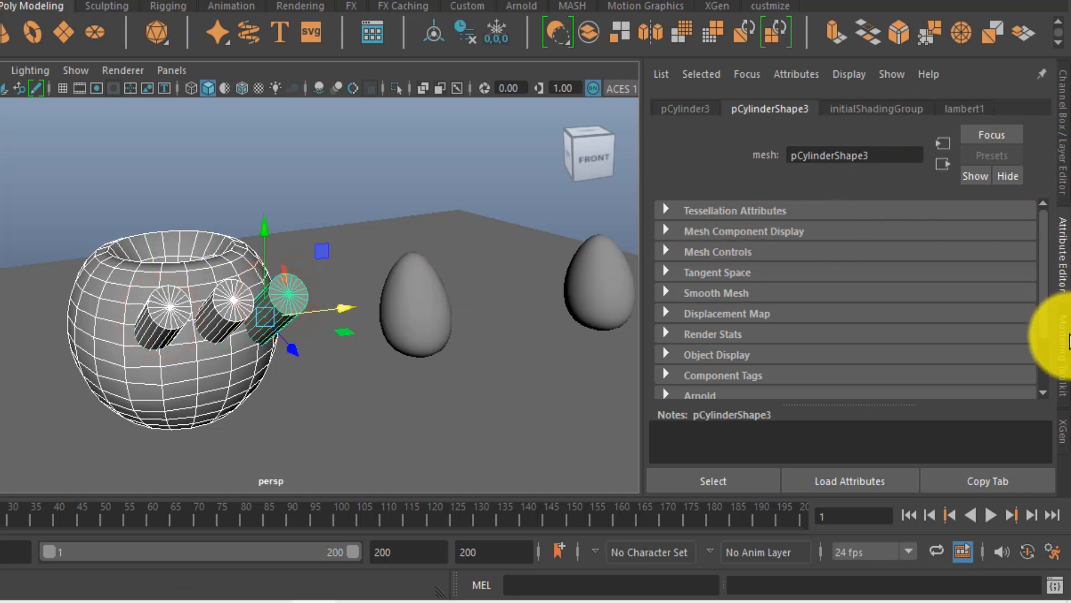
left_click(1064, 357)
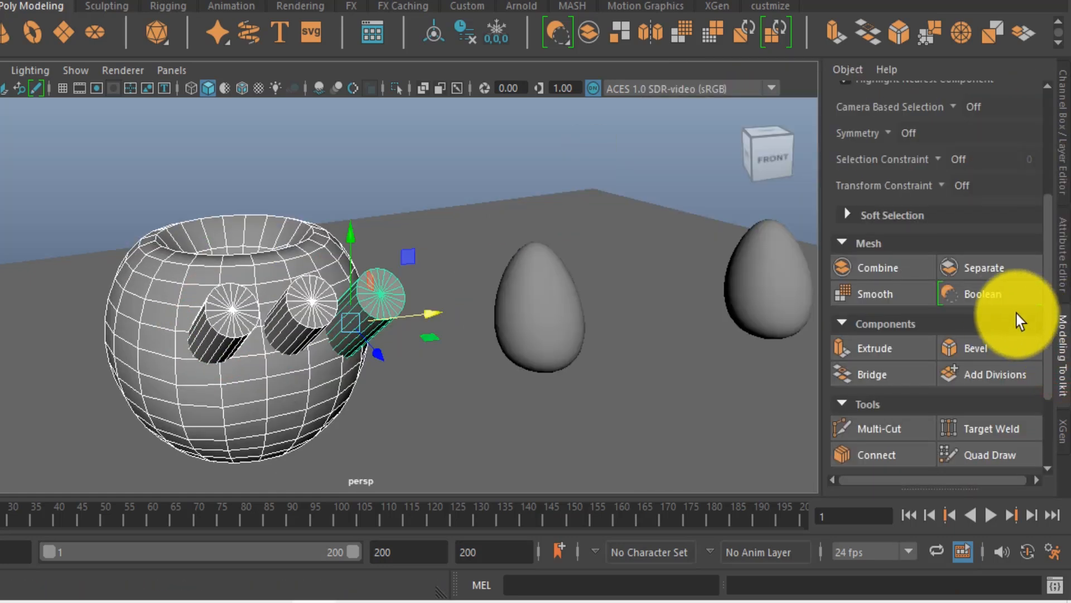
left_click(982, 295)
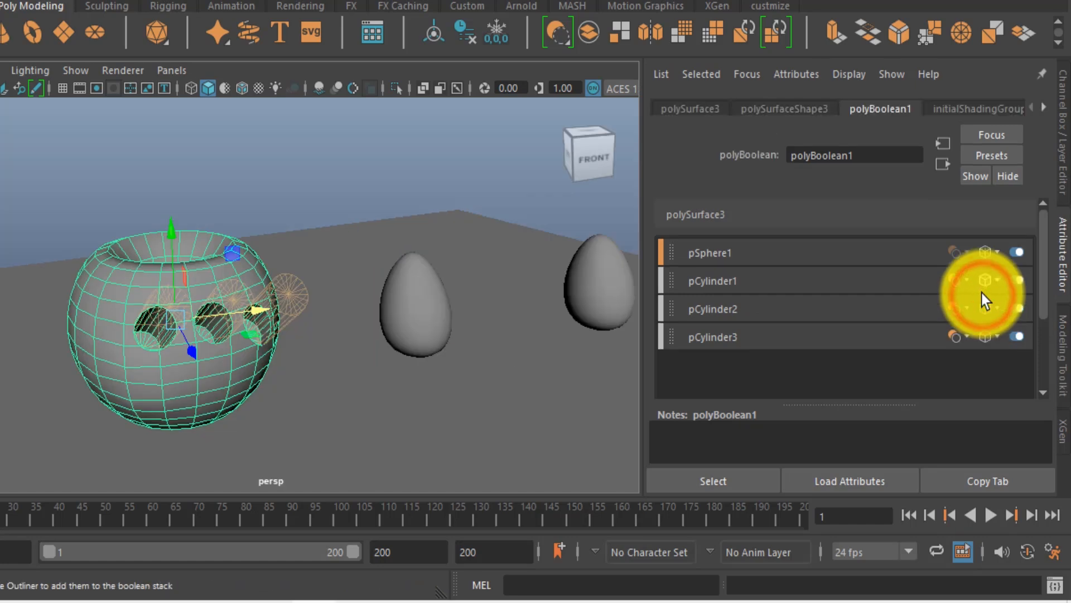
left_click_drag(337, 360, 447, 359, "alt")
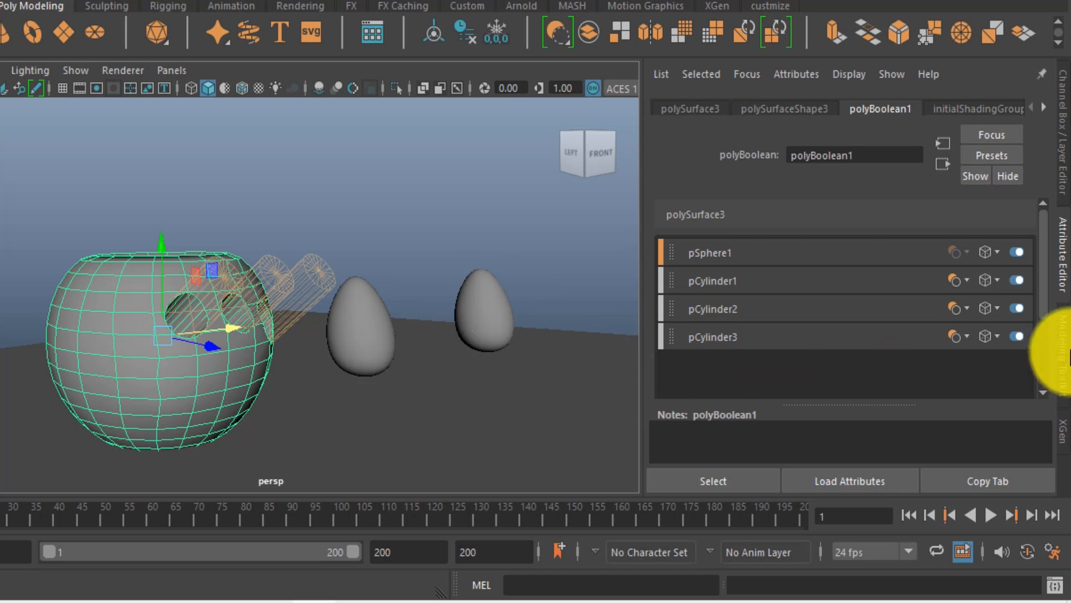
Step: Change the Boolean operation of pCylinder1 to Union and inspect the joined middle cylinder
left_click(998, 280)
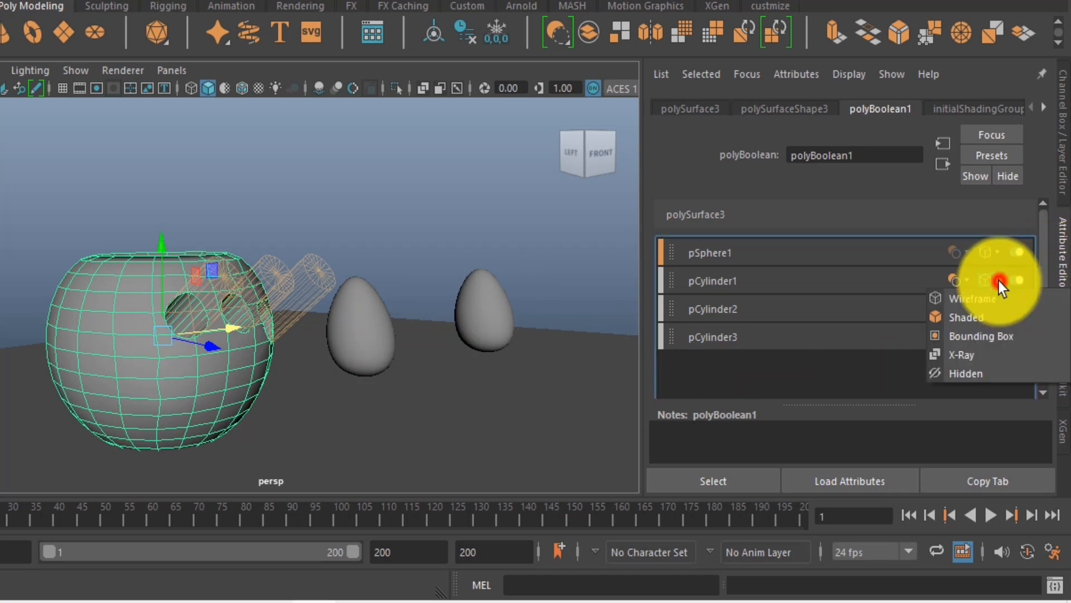
left_click(958, 280)
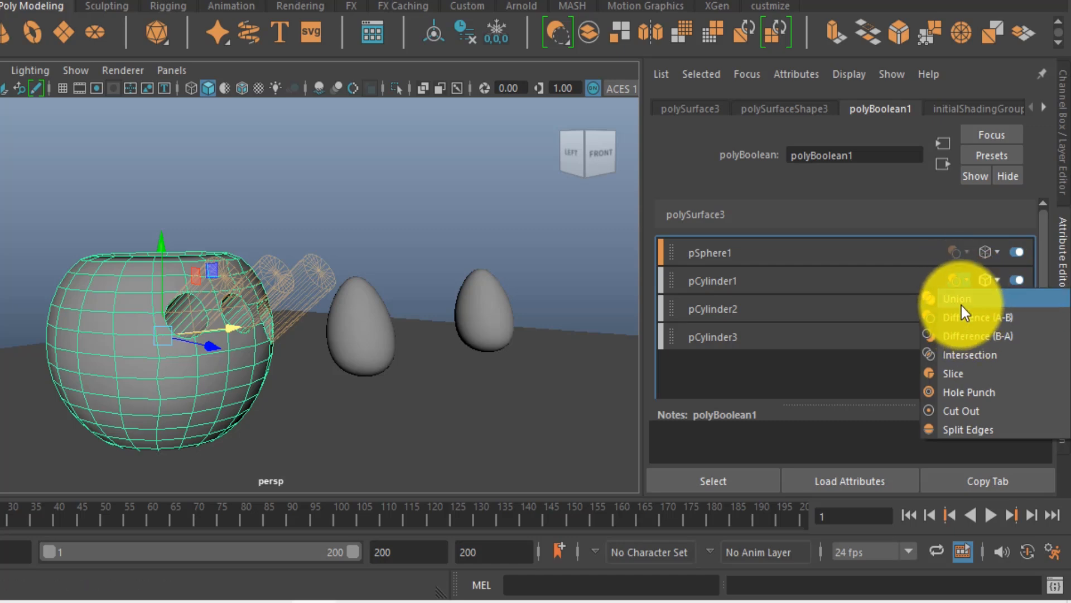
left_click(956, 300)
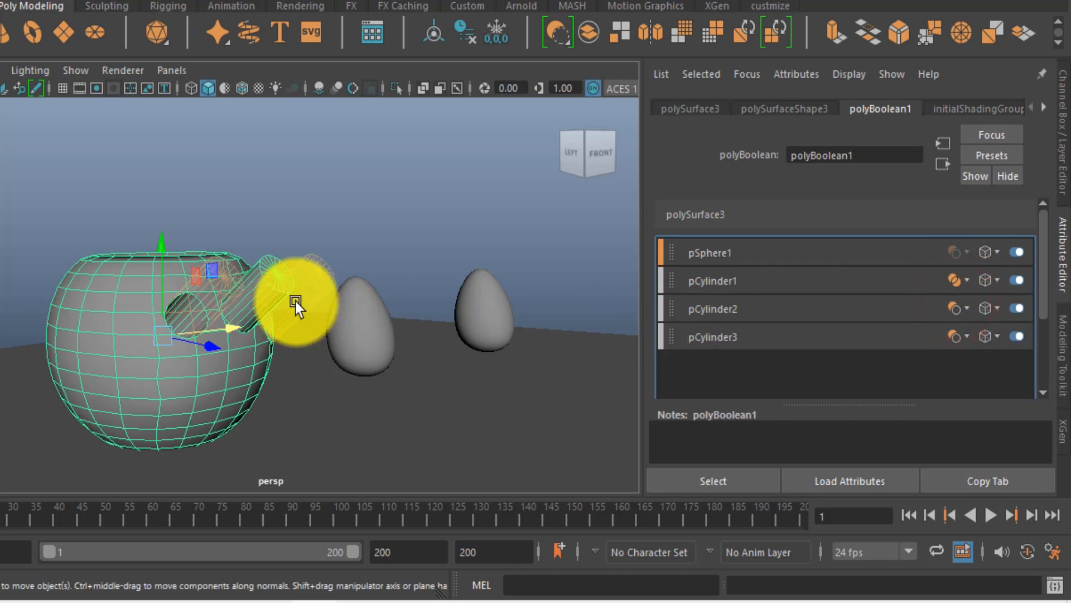
scroll(254, 352, "up", 3)
left_click_drag(256, 357, 210, 359, "alt")
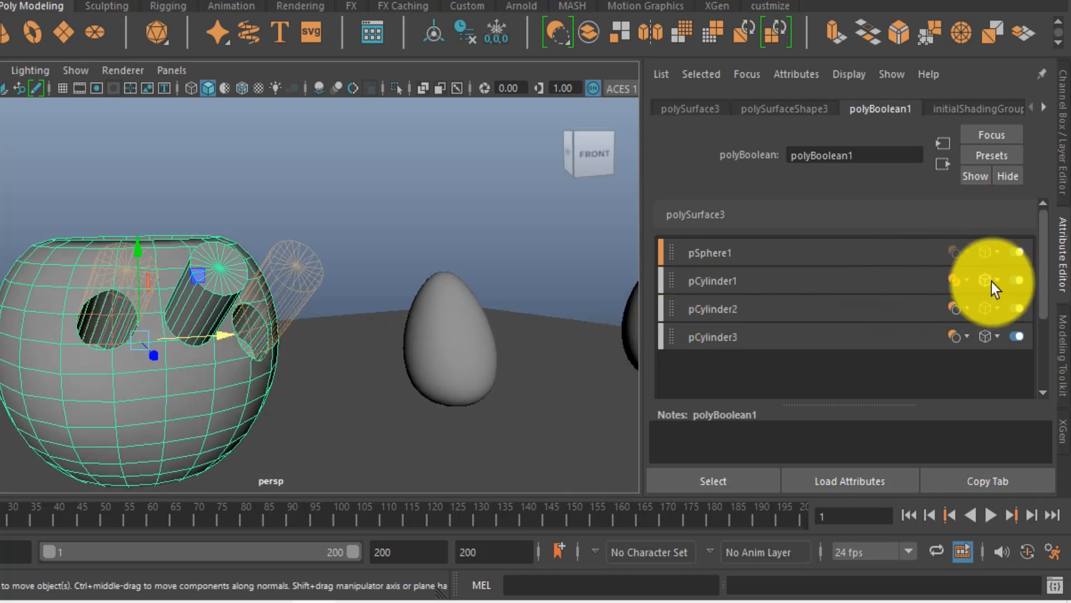
Step: Change the Boolean operation of pCylinder2 to Union
left_click(968, 280)
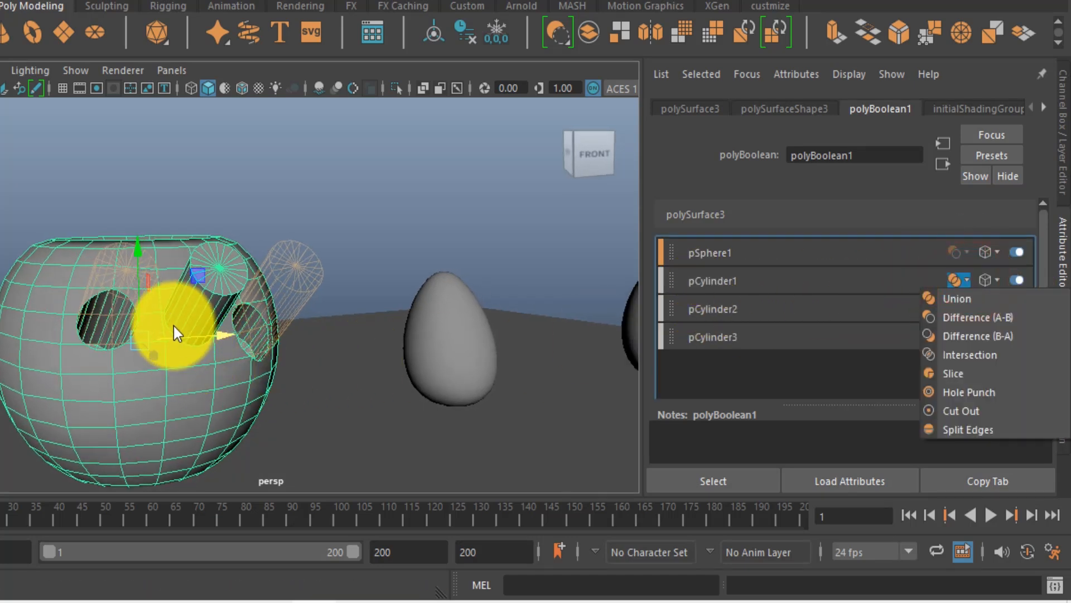
left_click(741, 308)
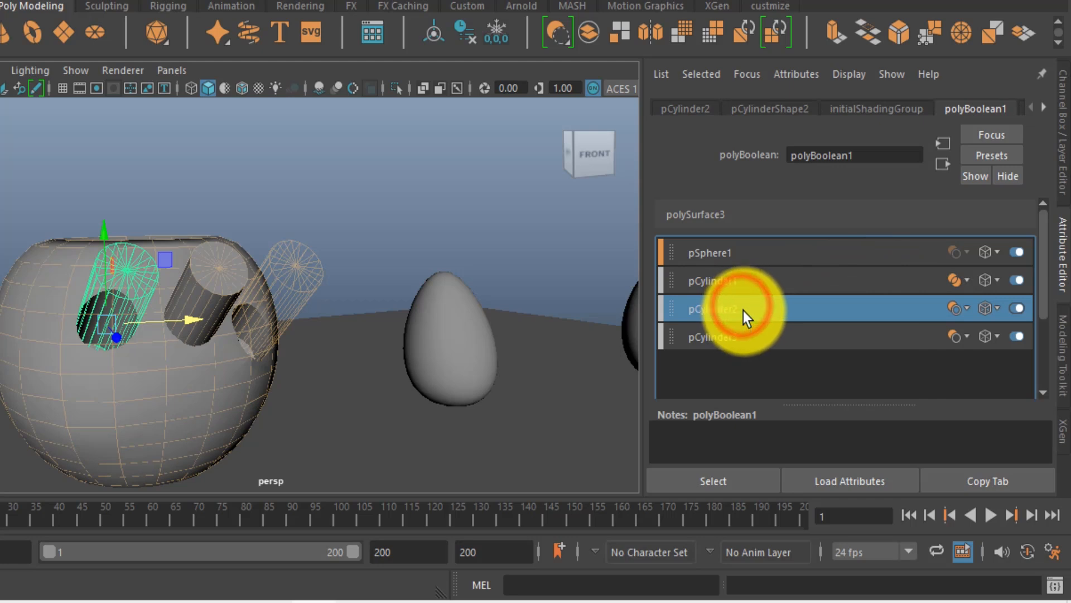
left_click(967, 308)
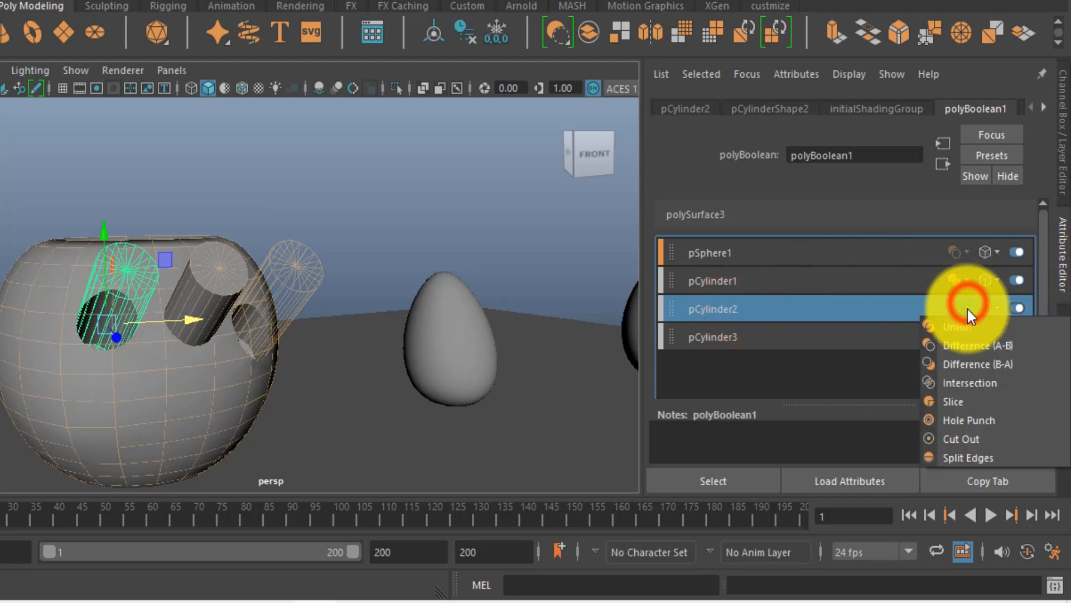
left_click(971, 330)
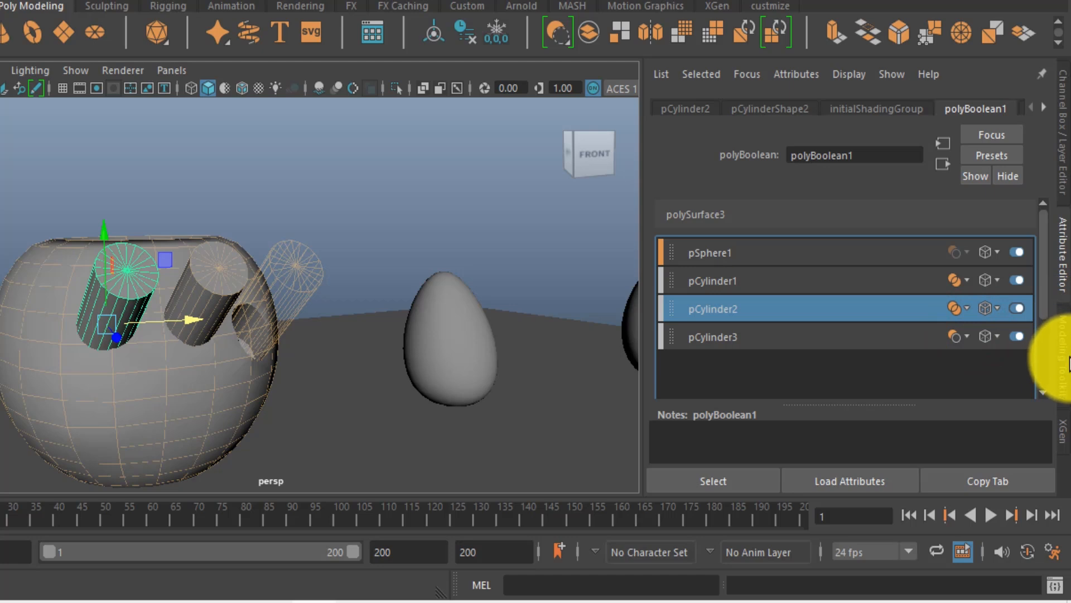
Step: Set the Boolean operation of pCylinder1 and pCylinder2 back to Difference (A-B)
left_click(966, 278)
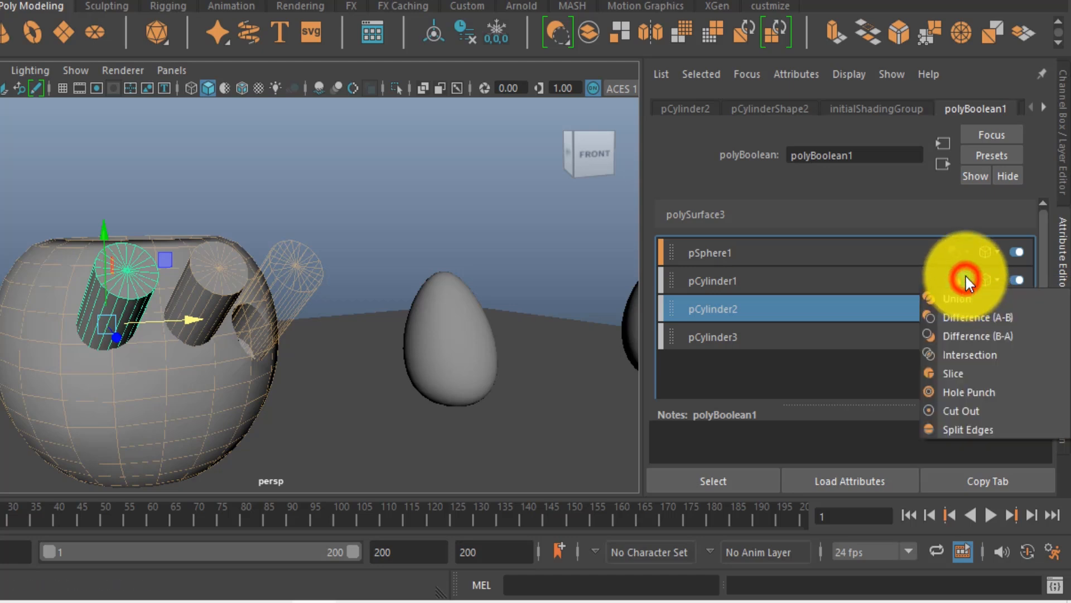
left_click(972, 316)
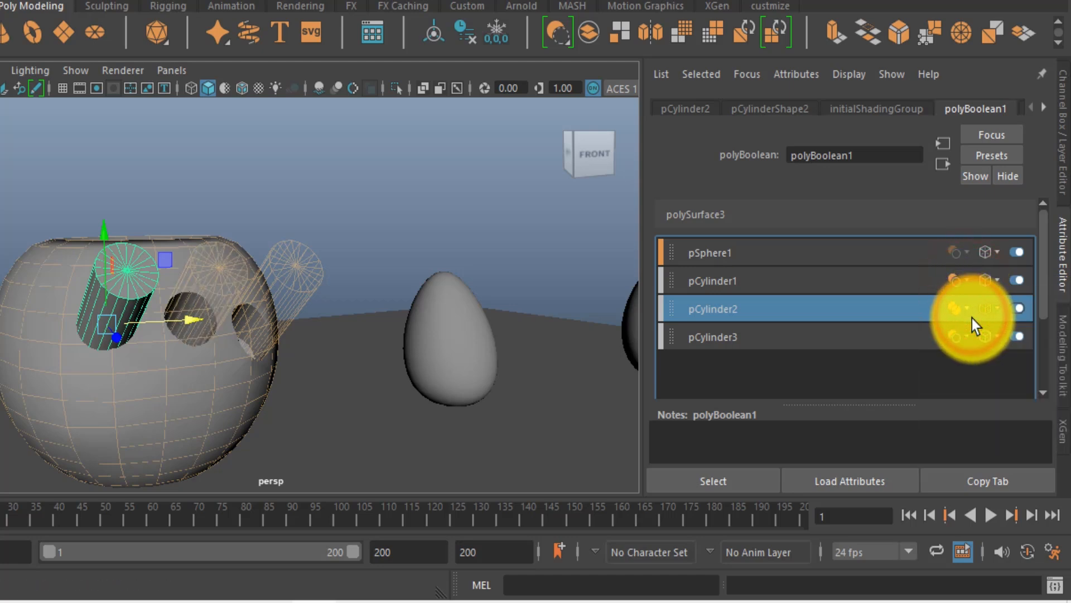
left_click(967, 309)
left_click(974, 343)
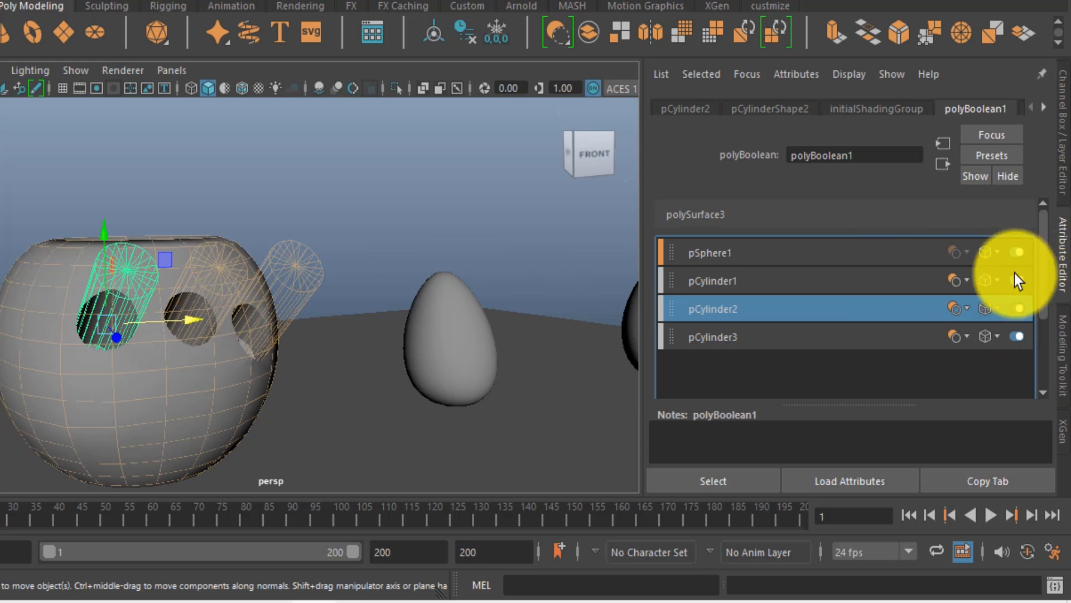
Step: Set the display of pCylinder1, pCylinder2 and pCylinder3 to Hidden, clear the selection and inspect the holes in the sphere
left_click(995, 281)
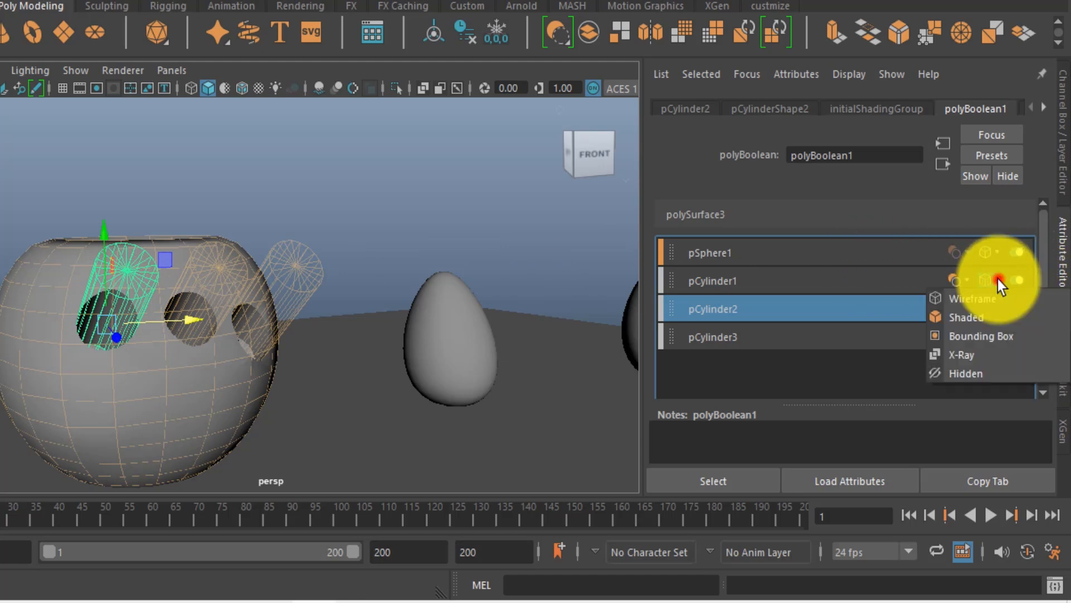
left_click(976, 373)
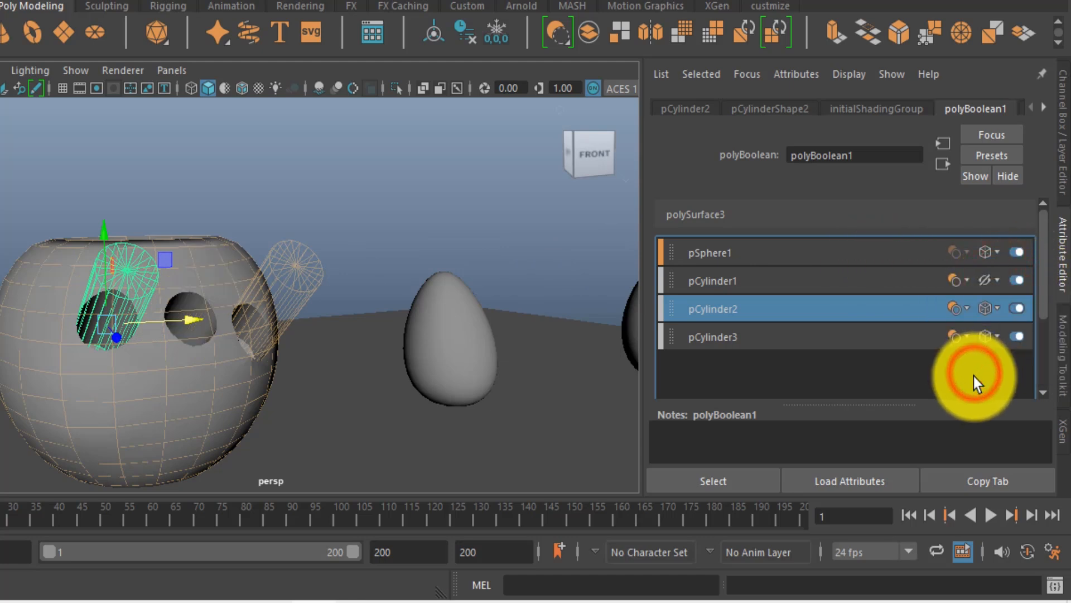
left_click(997, 308)
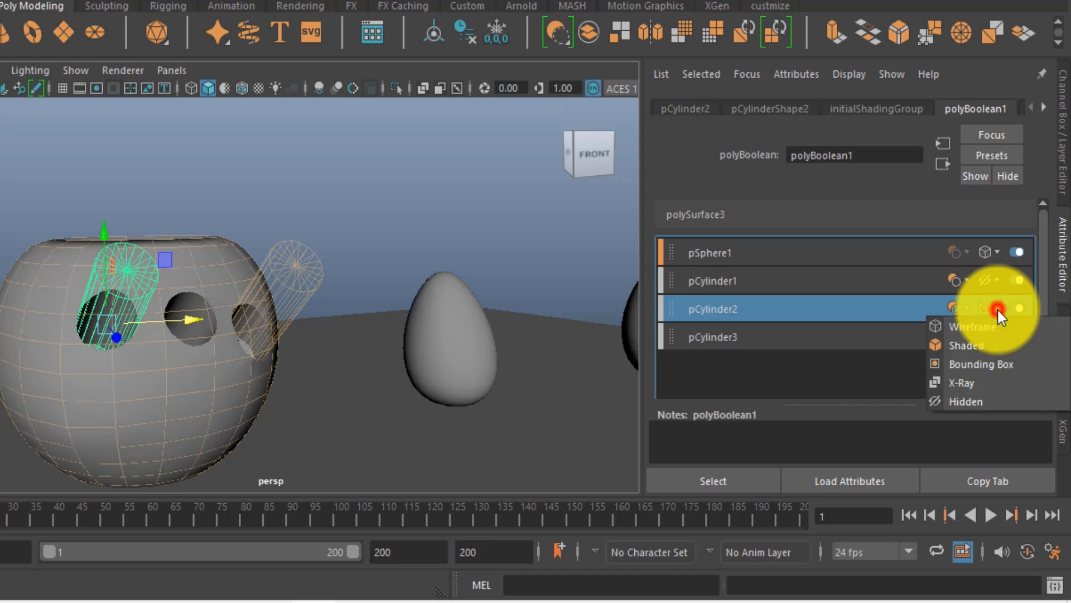
left_click(980, 404)
left_click(996, 335)
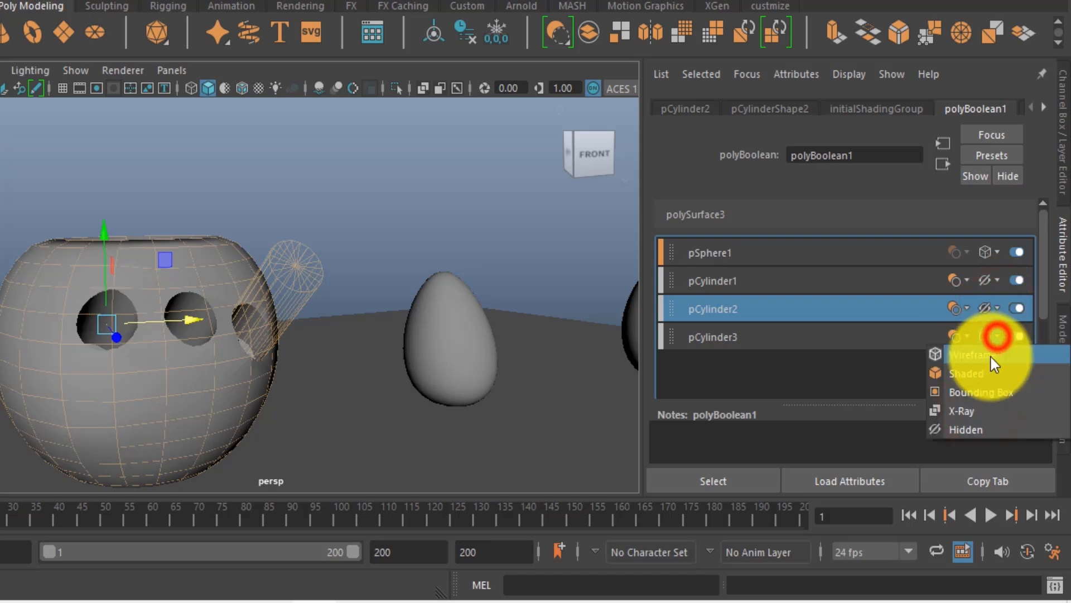
left_click(978, 431)
left_click(443, 213)
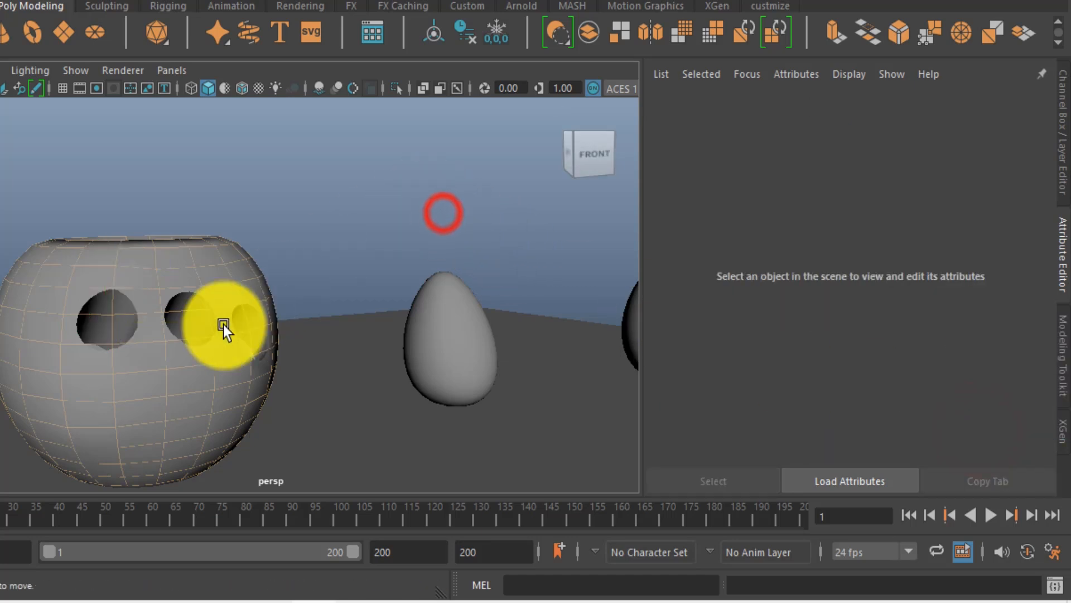
left_click_drag(191, 354, 223, 346, "alt")
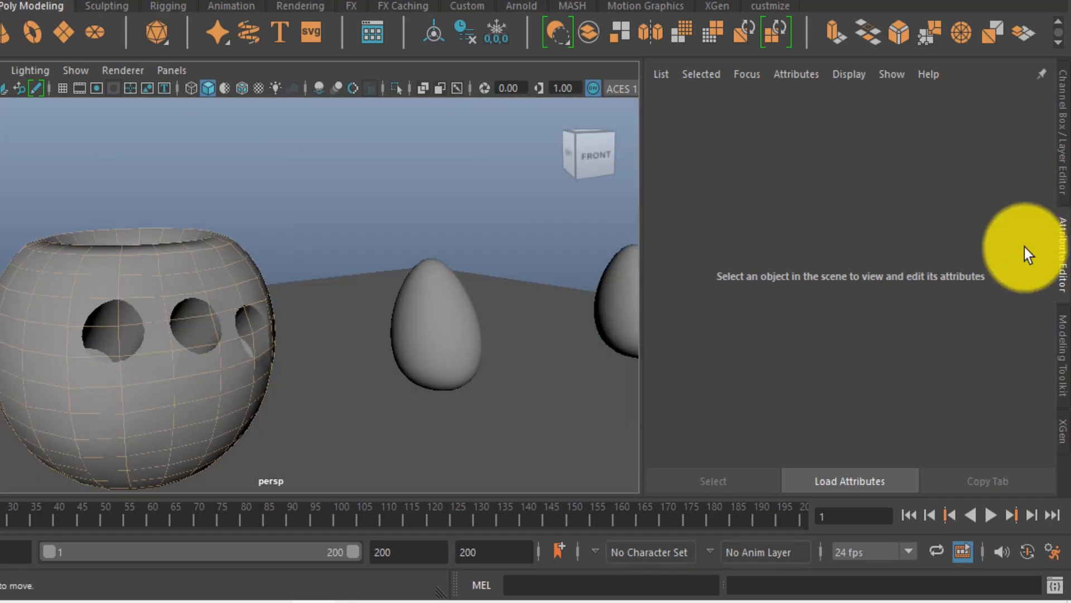
Step: Return to the Modeling Toolkit and review its selection options and its Mesh, Components, Tools and Move Settings sections
left_click(1063, 352)
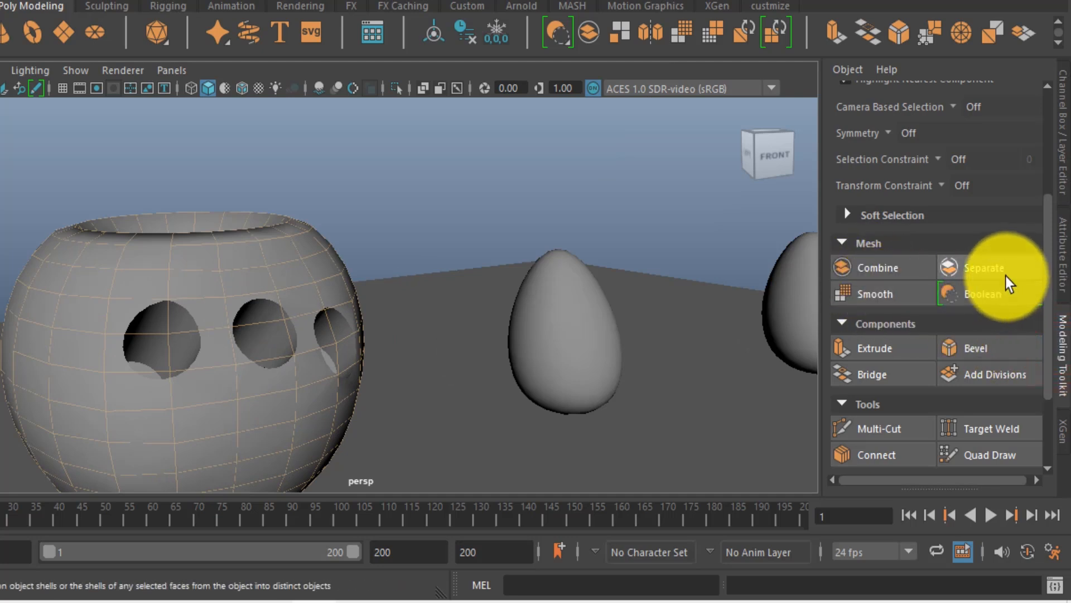
scroll(895, 238, "up", 5)
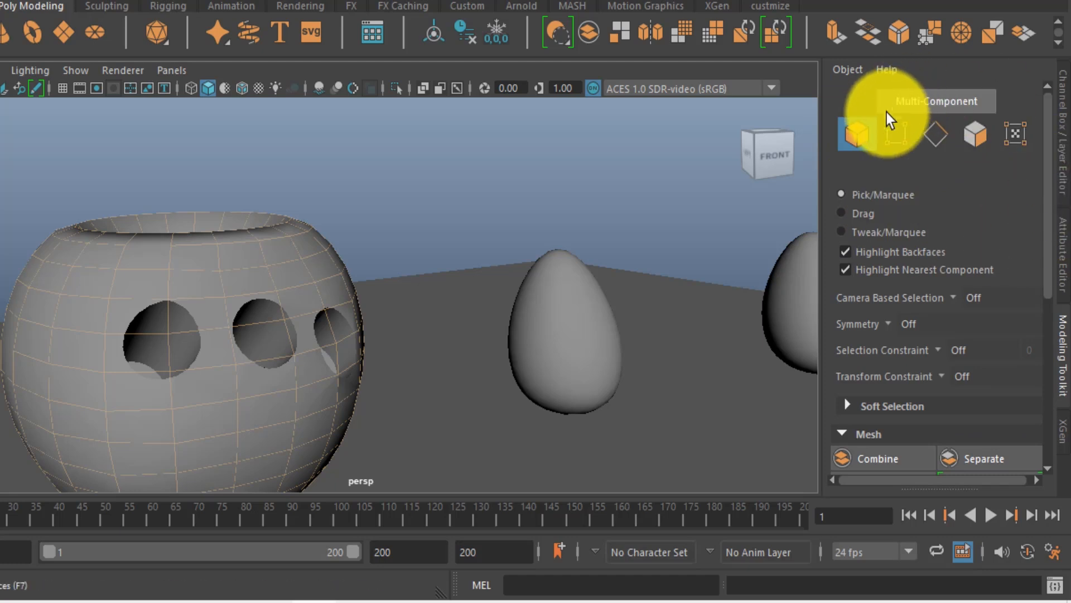
scroll(1050, 189, "down", 8)
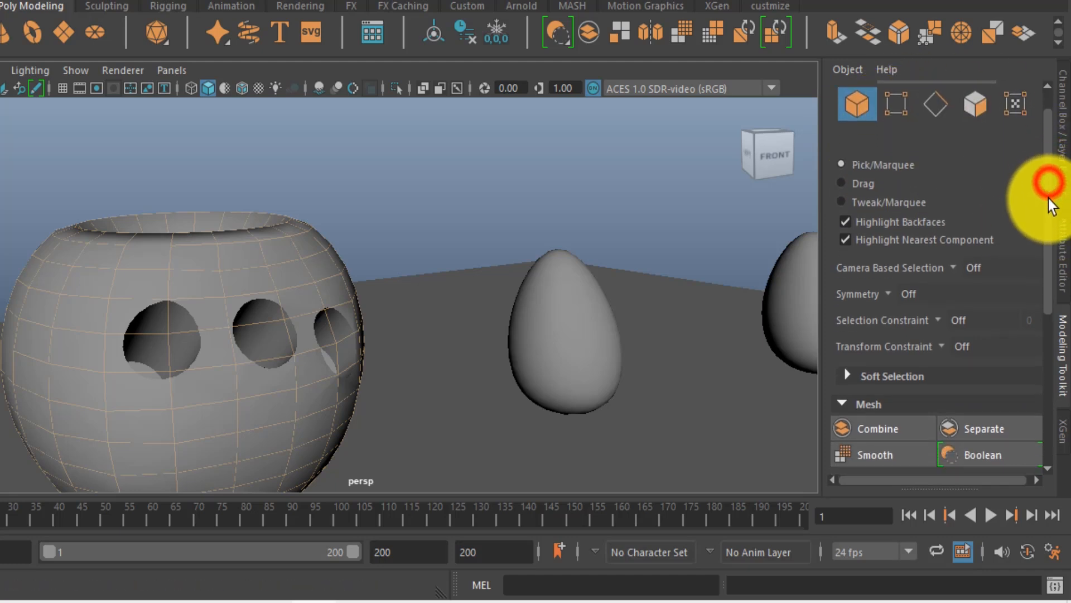
scroll(1066, 315, "down", 3)
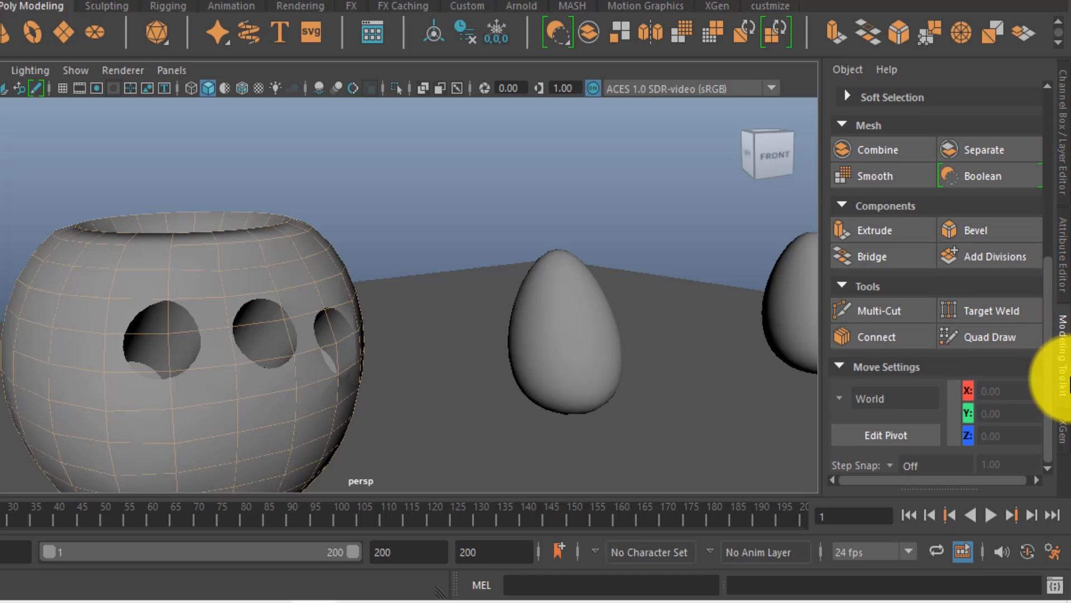
scroll(1067, 385, "up", 4)
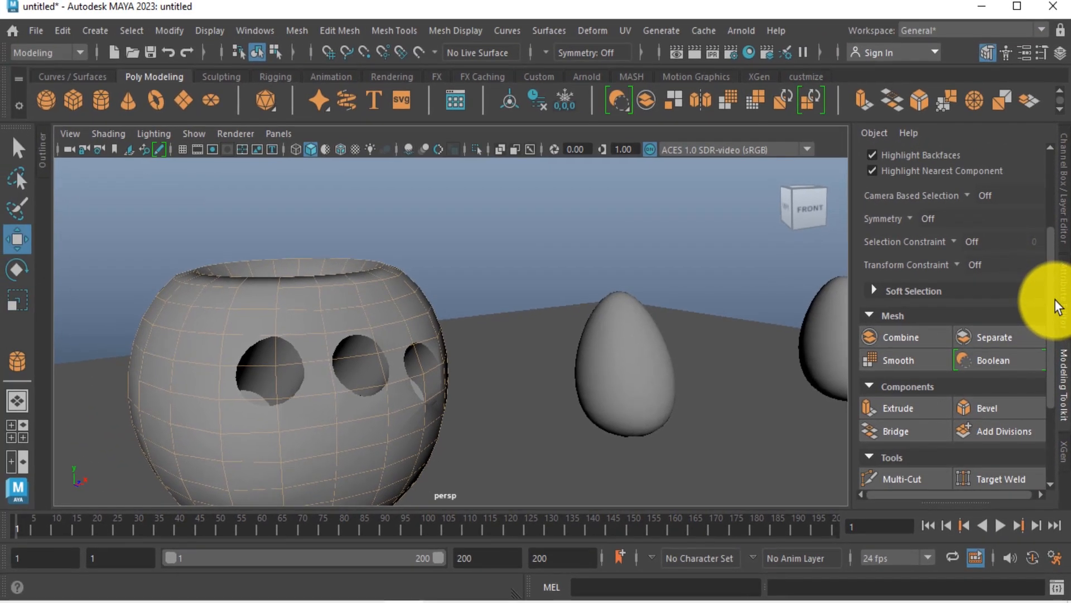
scroll(1058, 312, "down", 2)
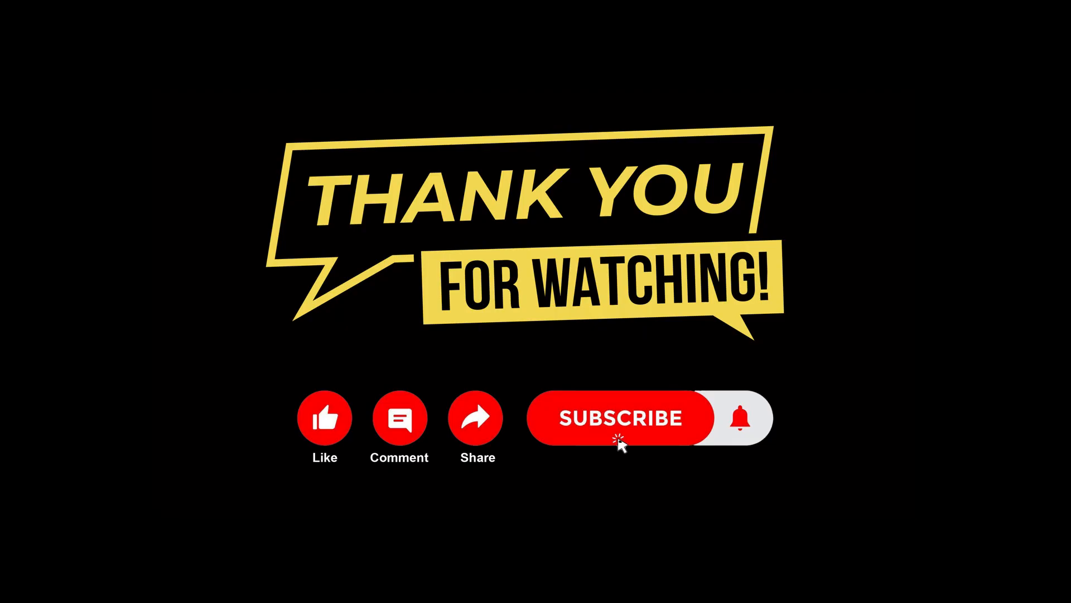